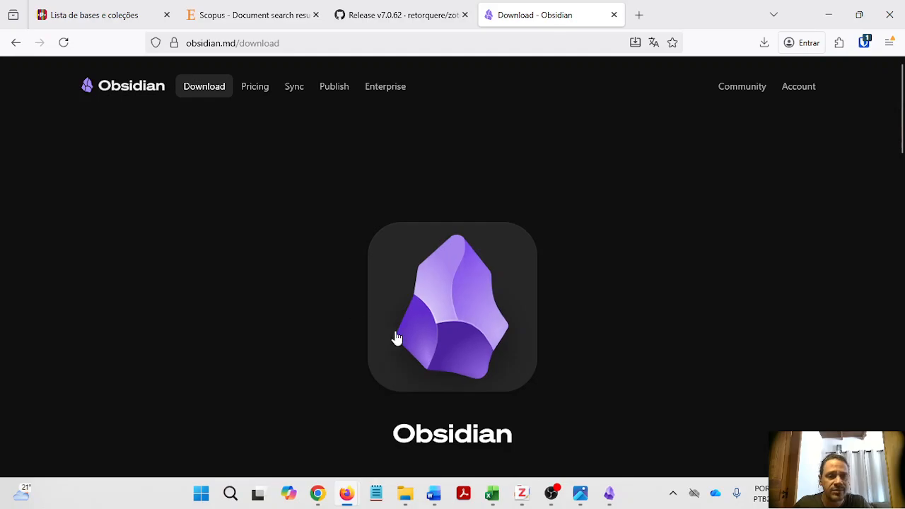
pyautogui.scroll(-2, 339, 308)
pyautogui.scroll(1, 359, 305)
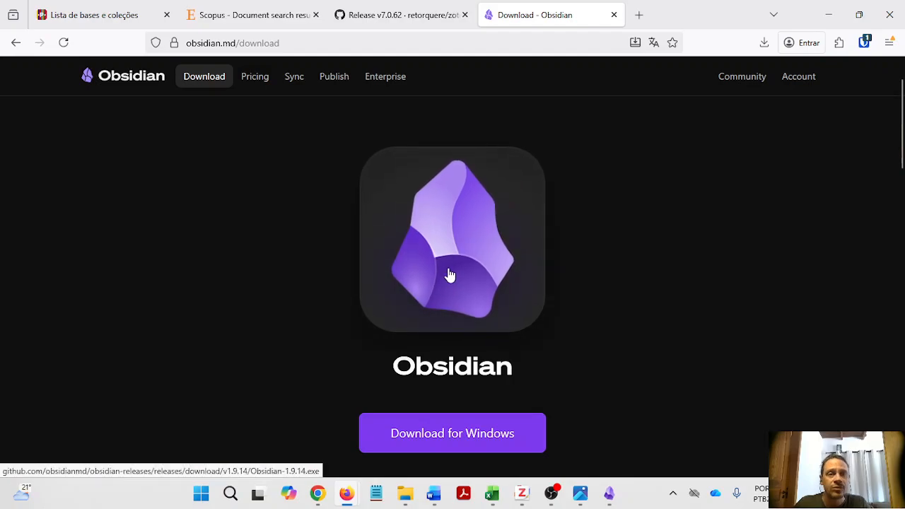
pyautogui.scroll(2, 527, 296)
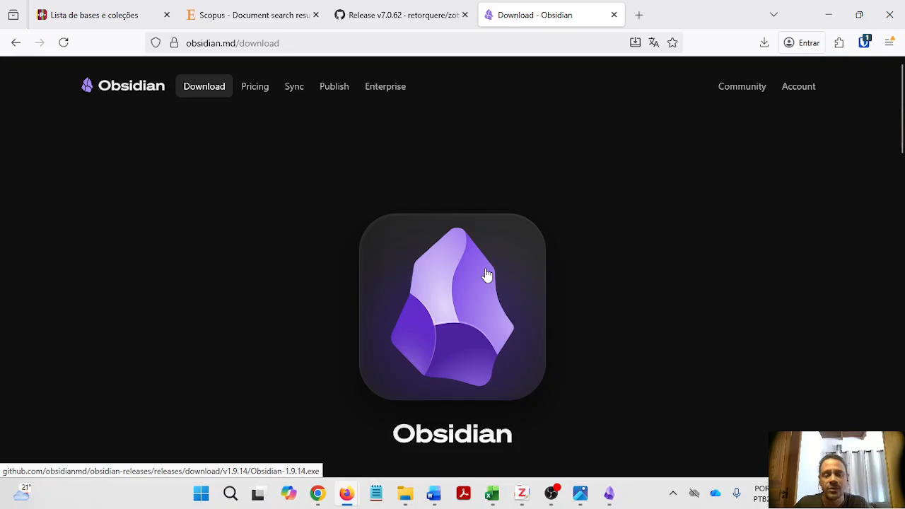
# - Switch to Obsidian and create a new blank note in the aula vault, ready for text in its body
pyautogui.click(609, 492)
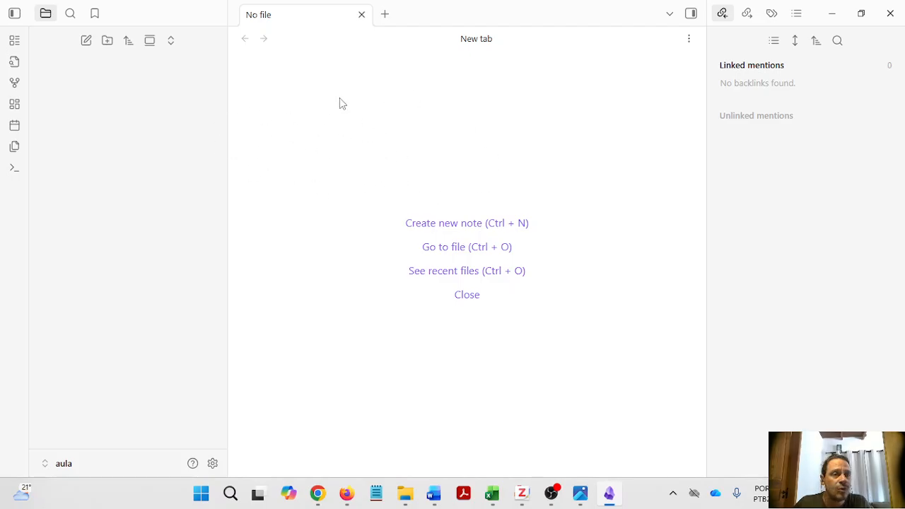
pyautogui.click(463, 224)
pyautogui.click(280, 128)
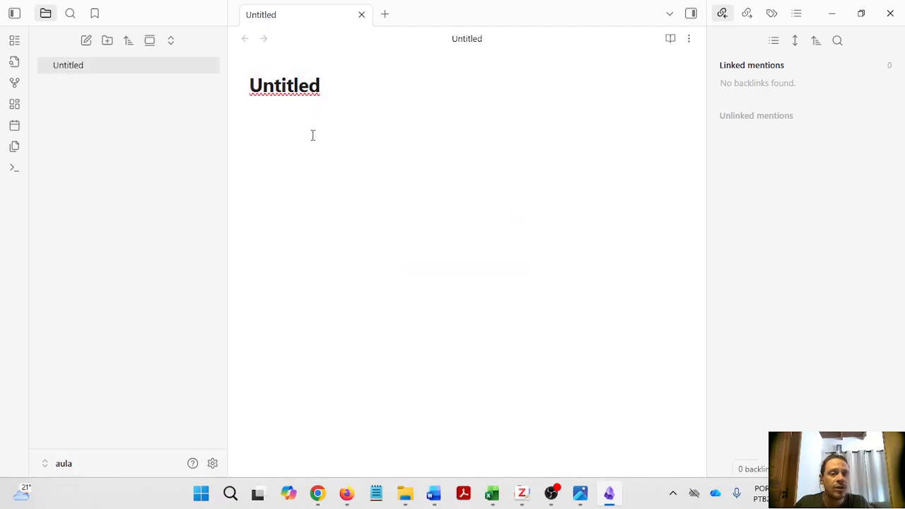
pyautogui.moveTo(290, 114); pyautogui.dragTo(290, 174)
pyautogui.click(263, 136)
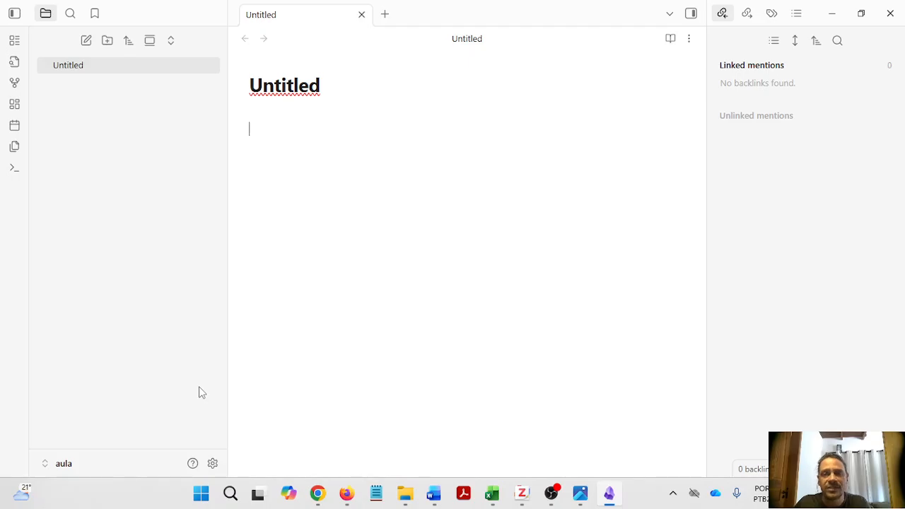
# - Open Obsidian's settings and review the General and Editor options
pyautogui.click(213, 464)
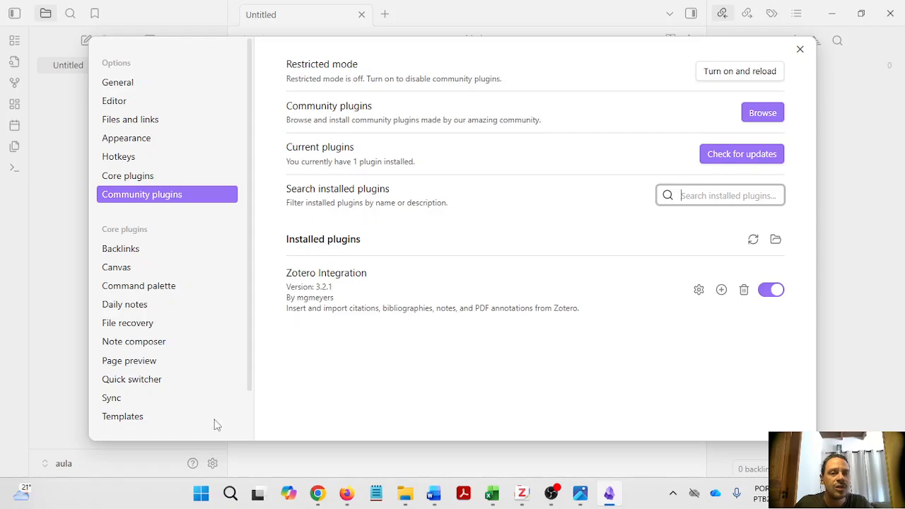
pyautogui.click(798, 47)
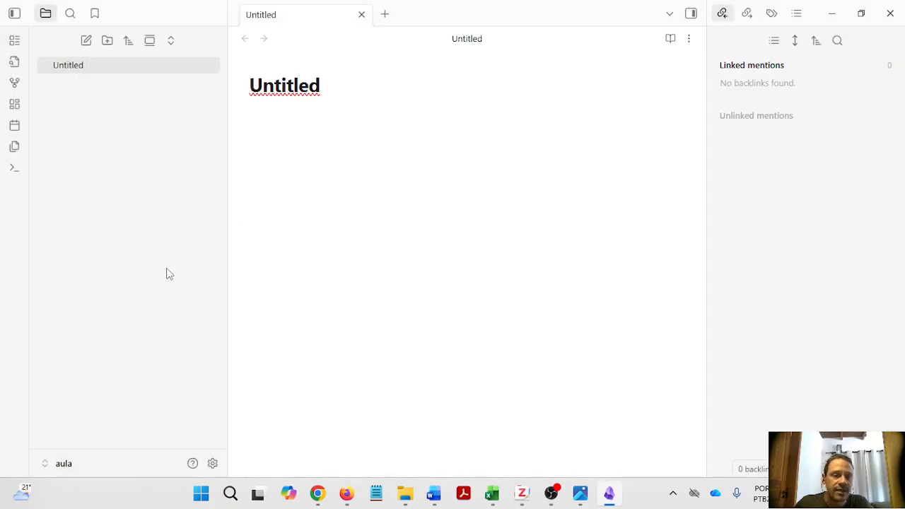
pyautogui.click(212, 463)
pyautogui.click(184, 85)
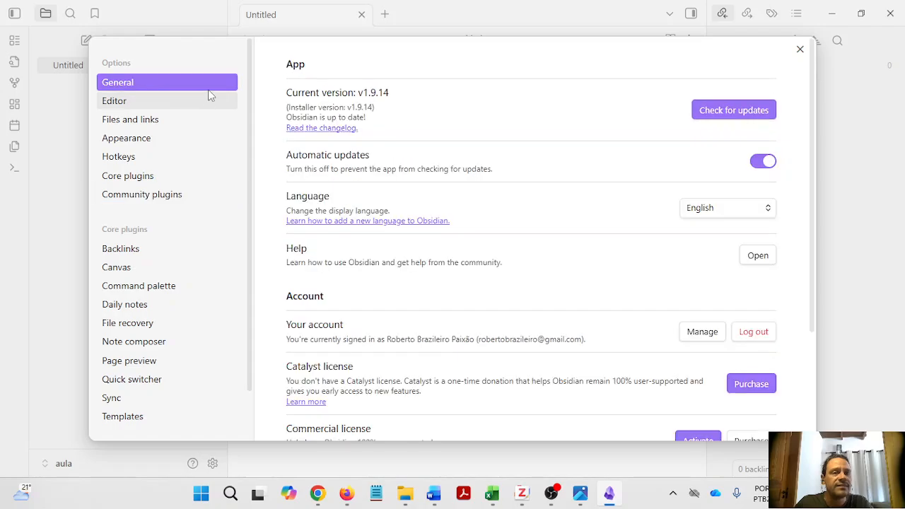
pyautogui.scroll(-3, 414, 154)
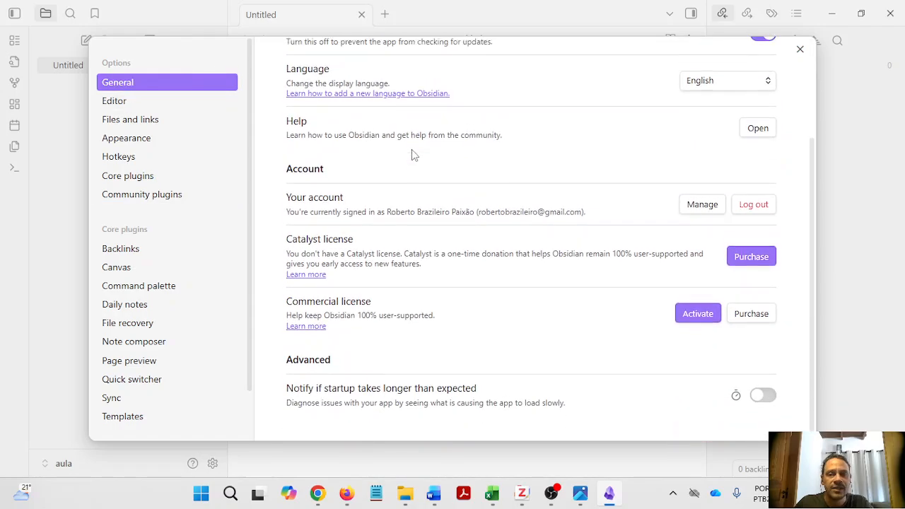
pyautogui.scroll(3, 413, 155)
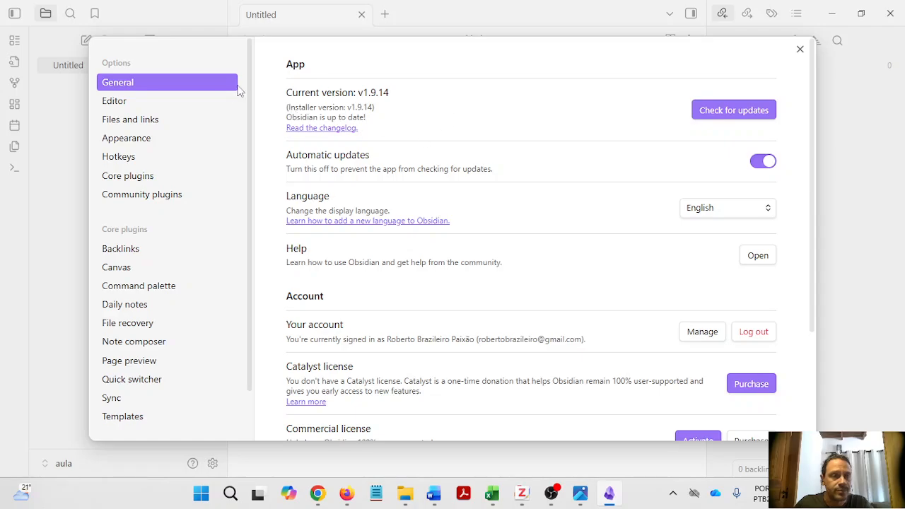
pyautogui.click(126, 101)
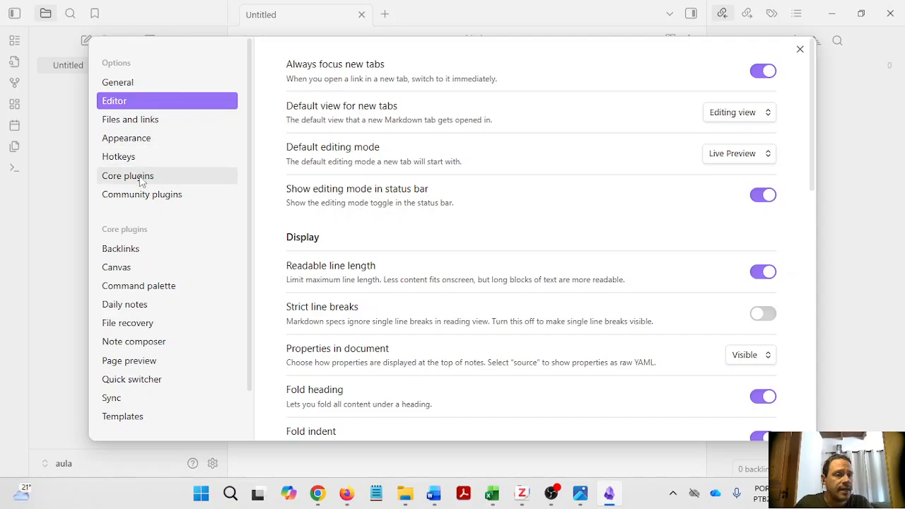
# - Search the community plugins for "zotero" and open the details of the Zotero Integration plugin
pyautogui.click(175, 198)
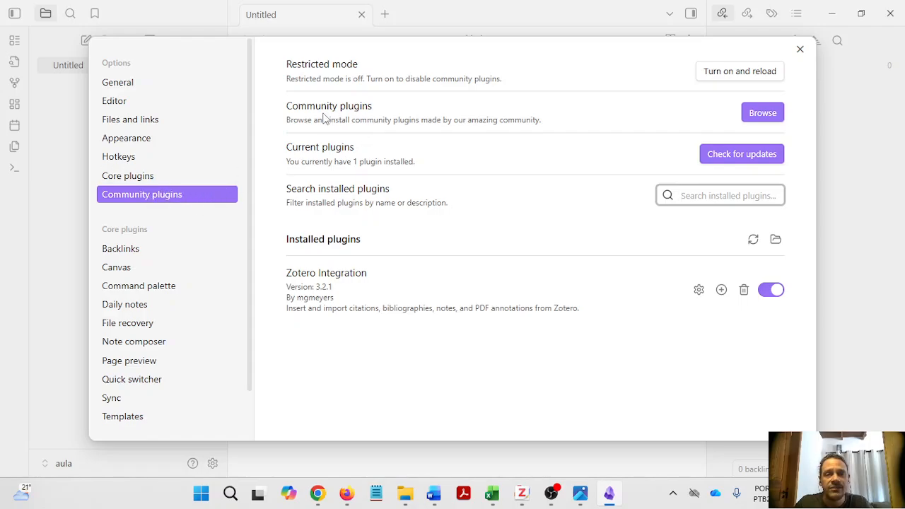
pyautogui.click(764, 115)
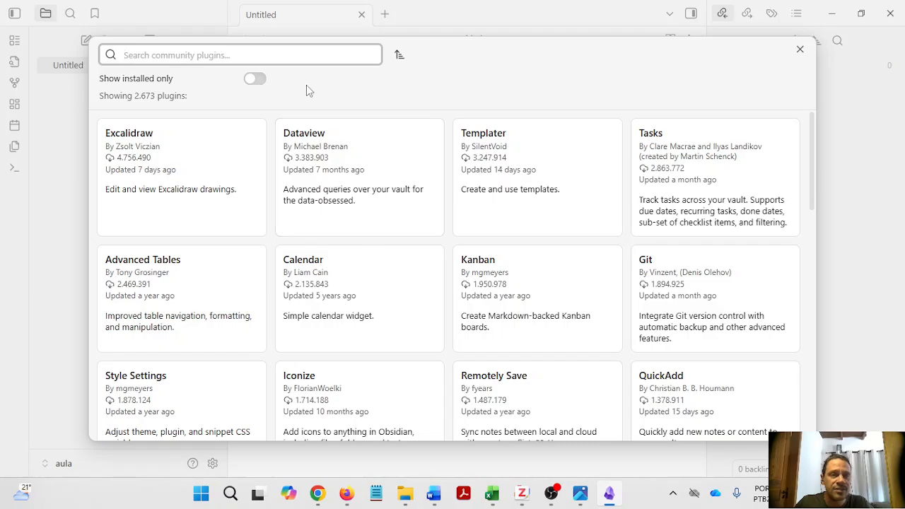
pyautogui.write('zotero')
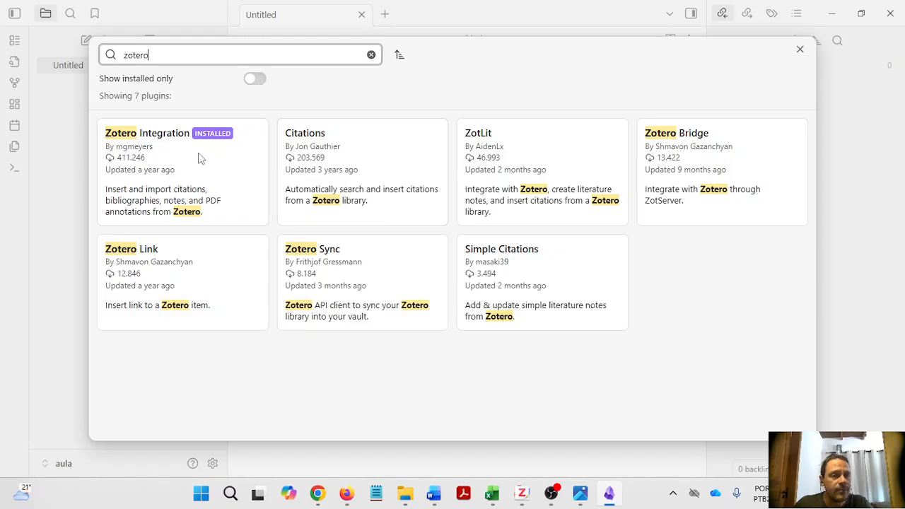
pyautogui.click(176, 153)
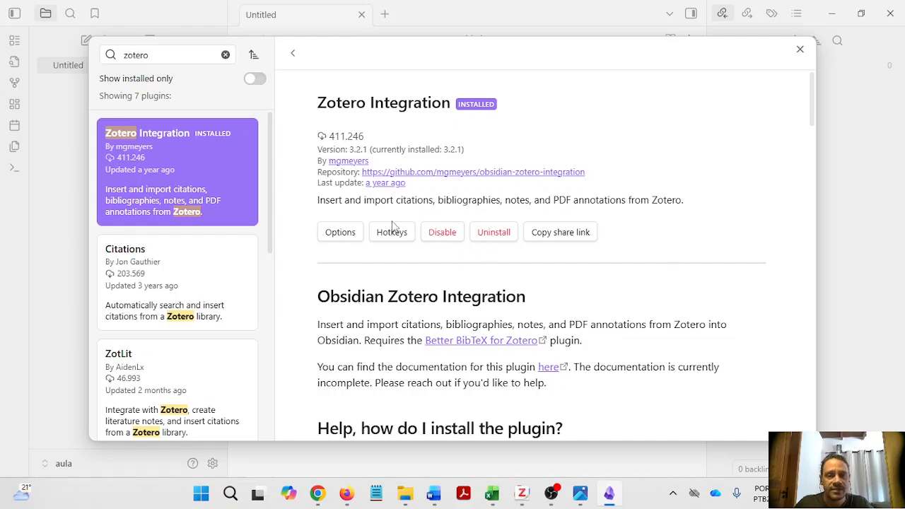
# - Close the plugin browser and the settings, and close the Untitled note
pyautogui.click(799, 51)
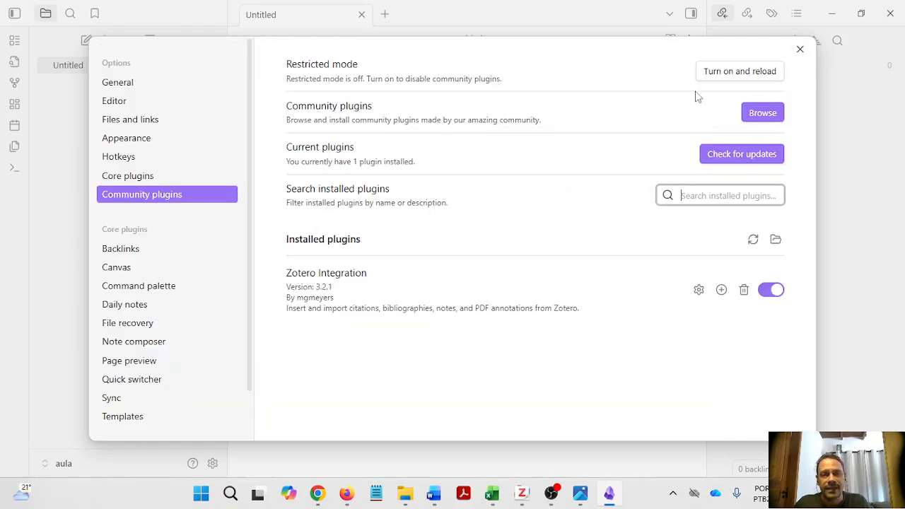
pyautogui.click(798, 51)
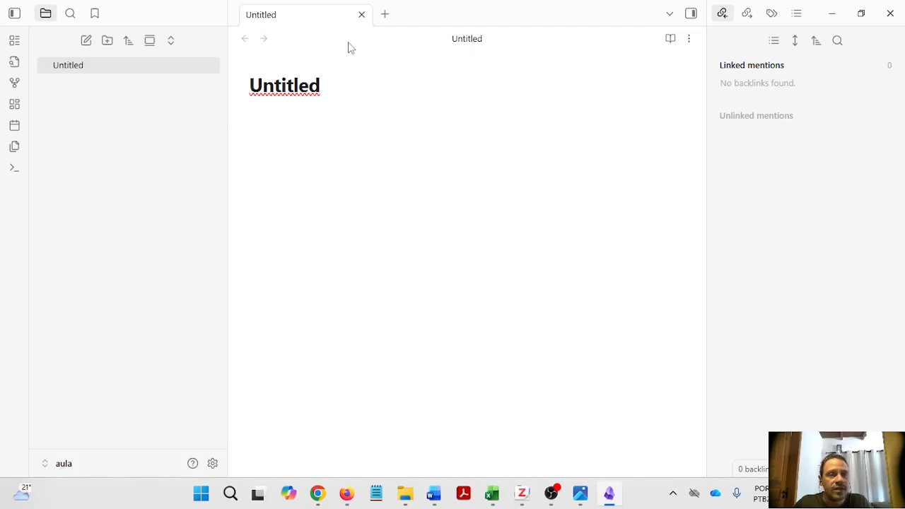
pyautogui.click(362, 15)
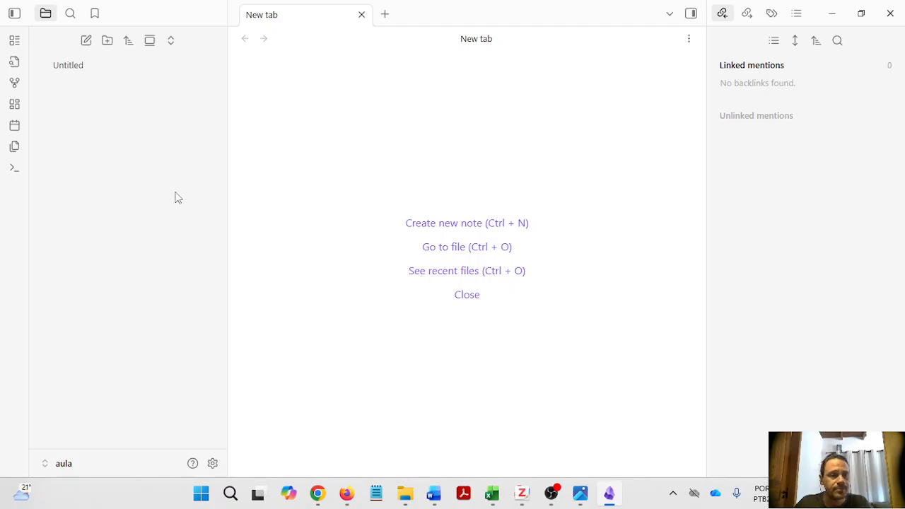
# - Switch to Zotero and view the three Anotações notes of 31/10/2025 and the import errors note in the Aula collection
pyautogui.click(523, 498)
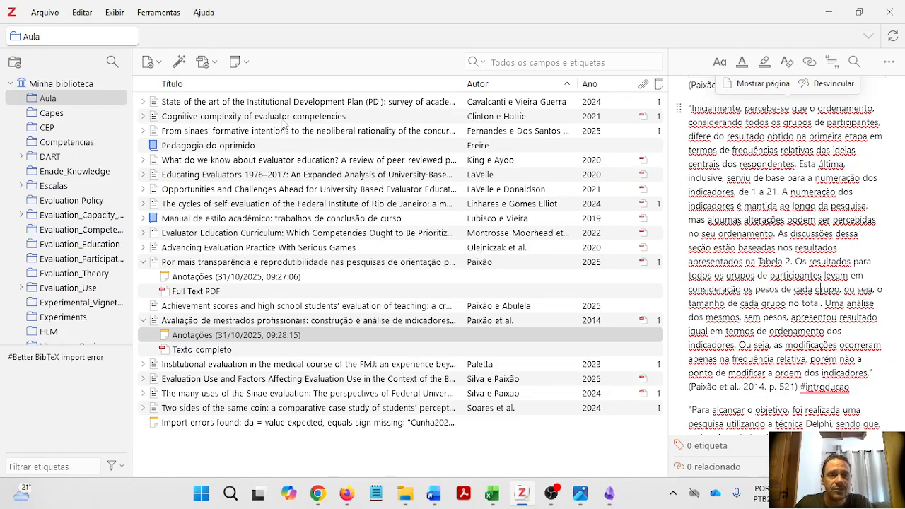
pyautogui.click(144, 117)
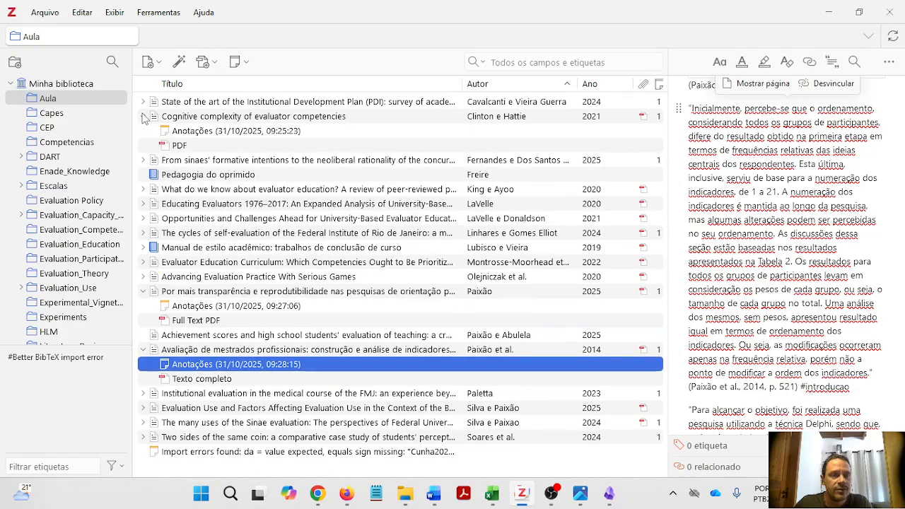
pyautogui.click(211, 134)
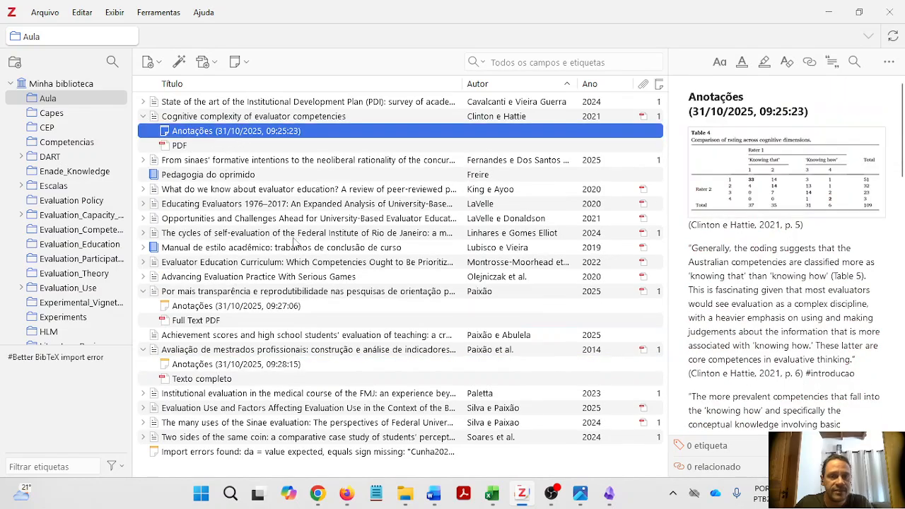
pyautogui.click(199, 309)
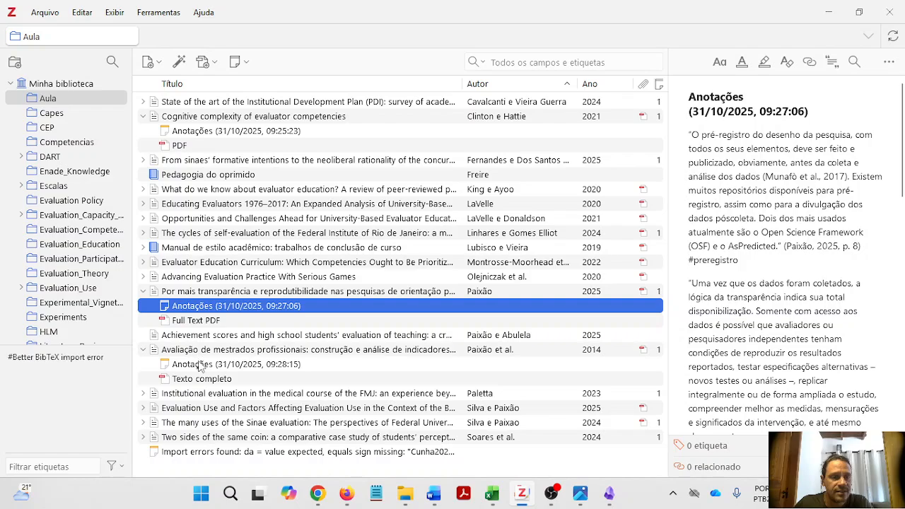
pyautogui.click(200, 365)
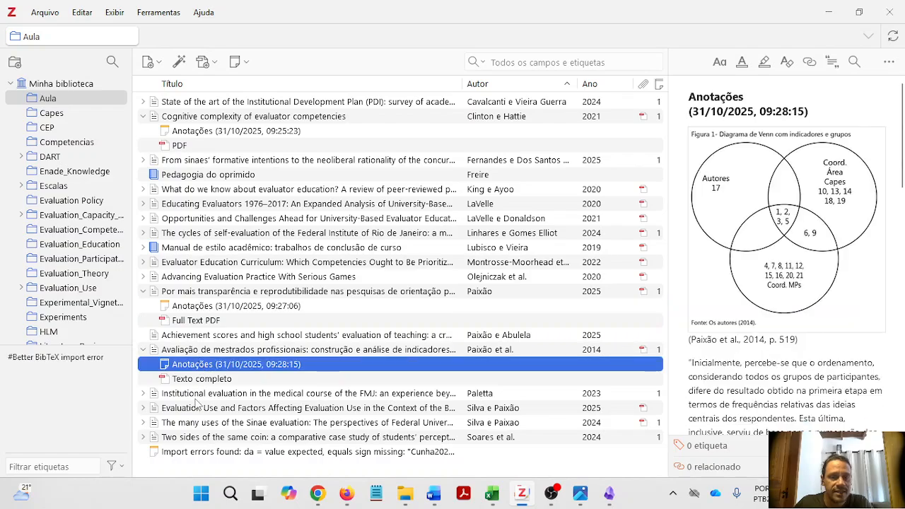
pyautogui.click(187, 452)
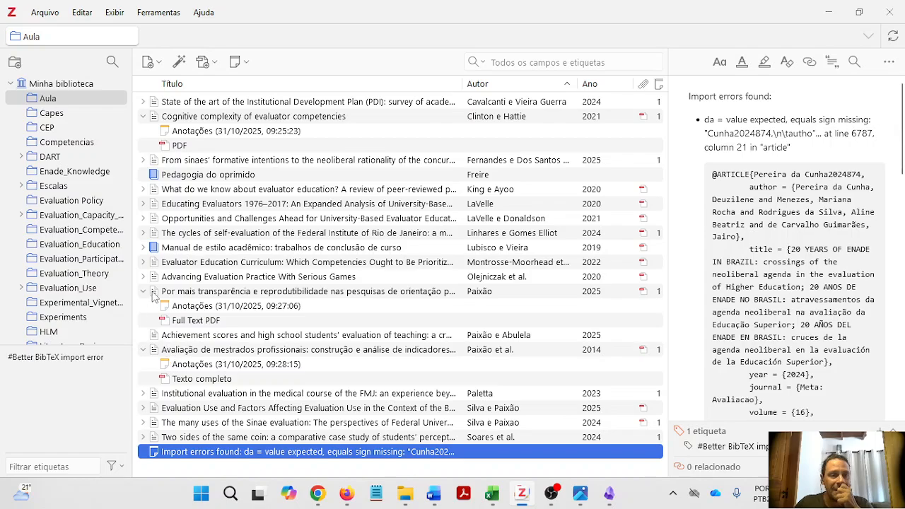
# - Check the notes and files attached to the "The cycles of self-evaluation", "From sinaes' formative intentions" and "State of the art" articles
pyautogui.click(152, 294)
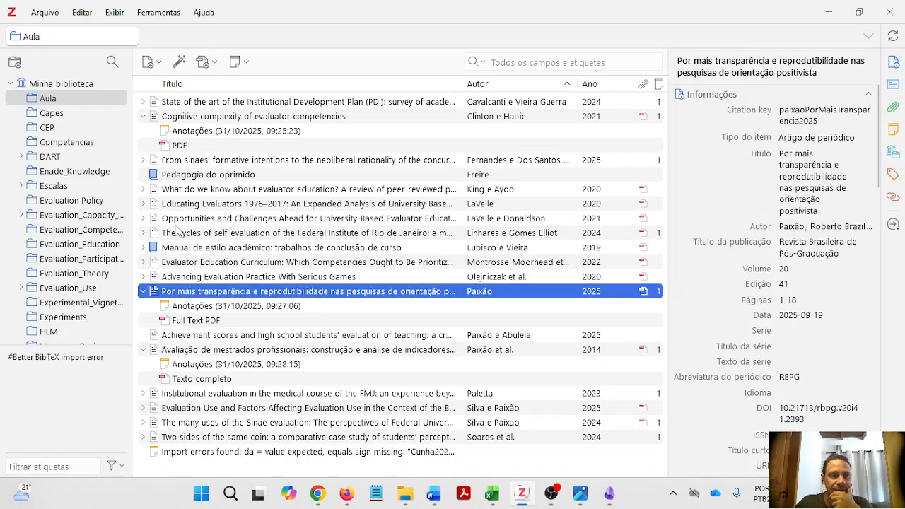
pyautogui.click(143, 234)
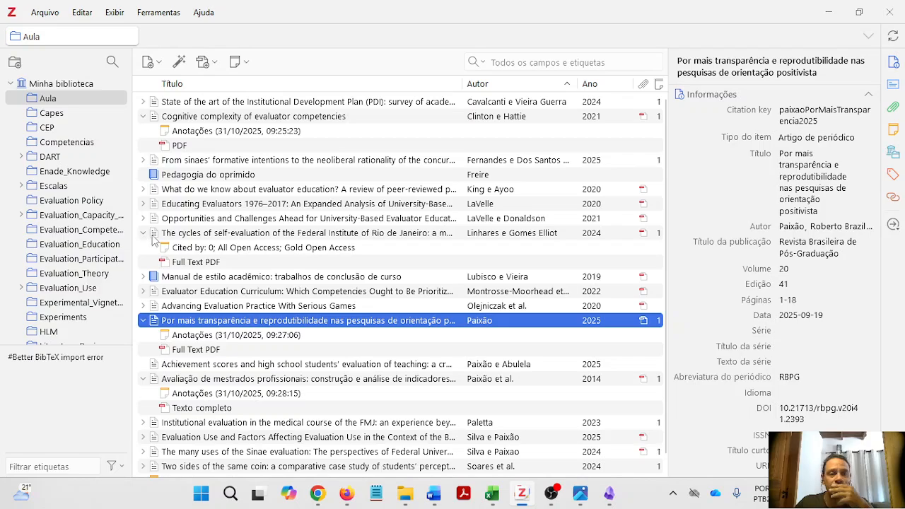
pyautogui.click(144, 234)
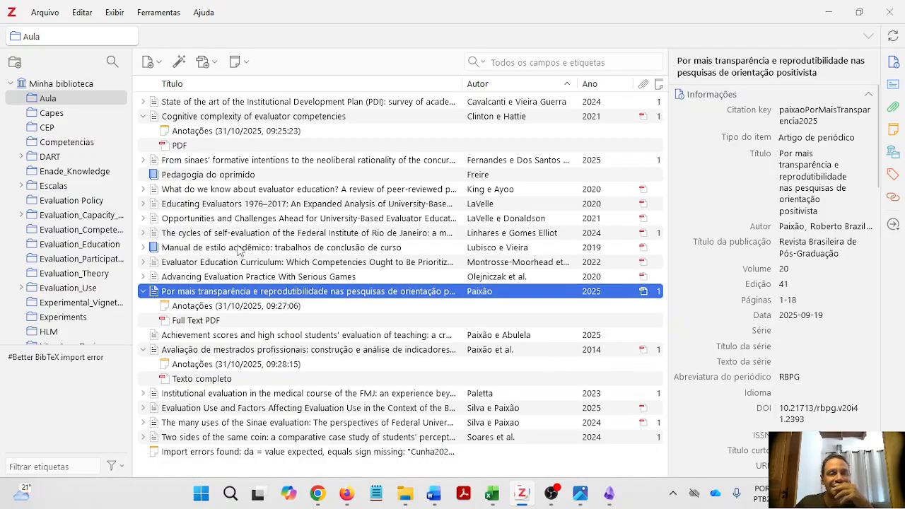
pyautogui.click(142, 160)
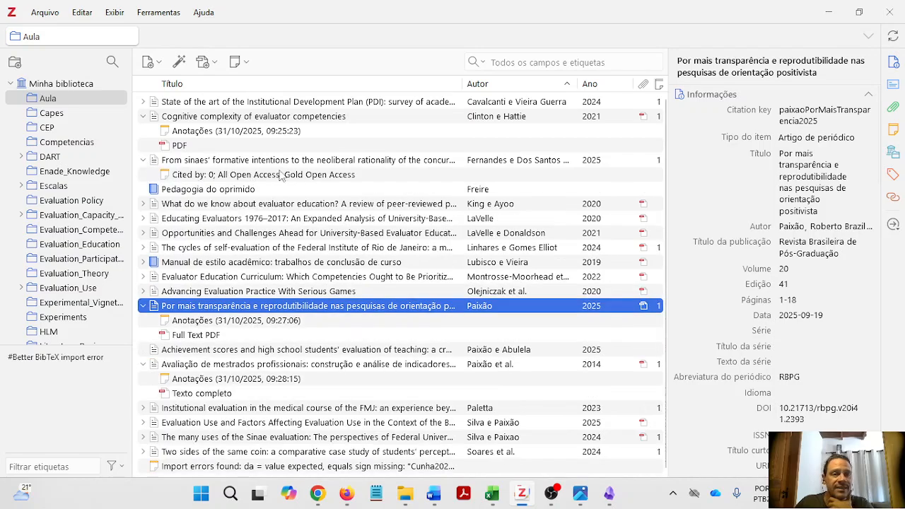
pyautogui.click(144, 160)
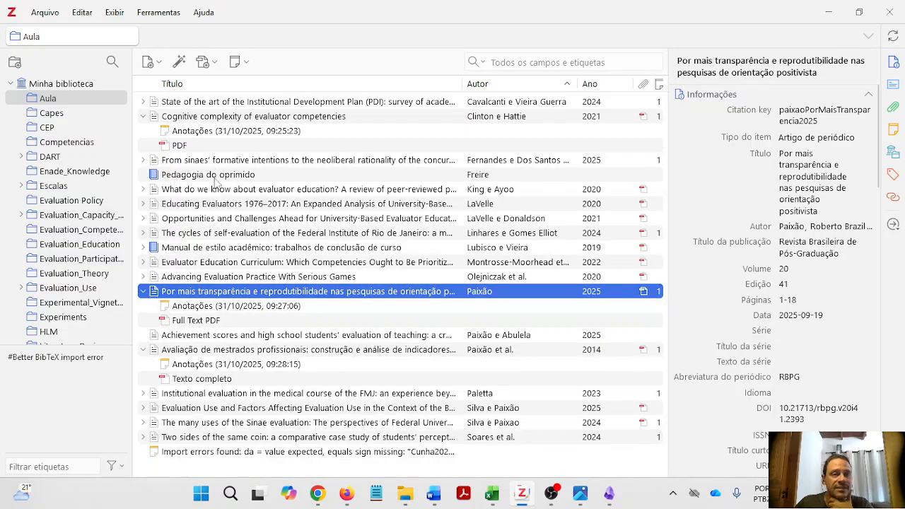
pyautogui.click(143, 101)
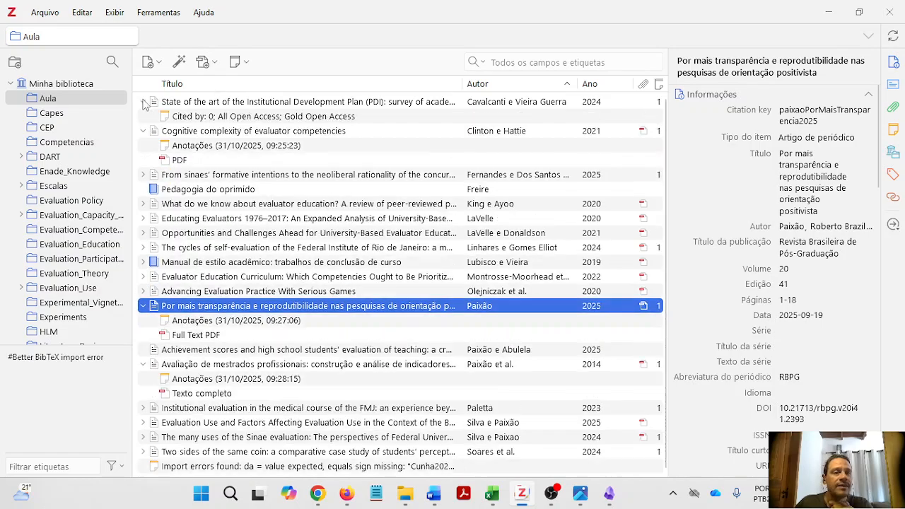
pyautogui.click(143, 102)
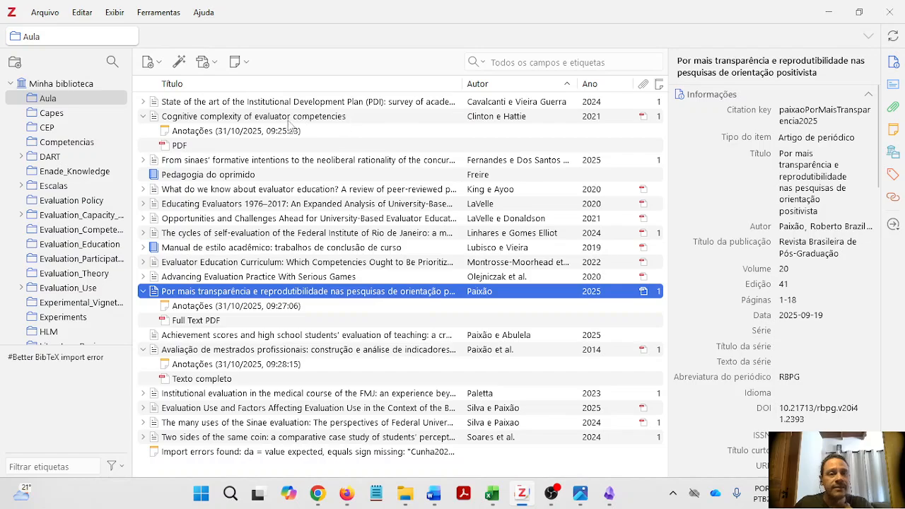
# - View the three Anotações notes again and expand the attachments of "The many uses of the Sinae evaluation"
pyautogui.click(216, 133)
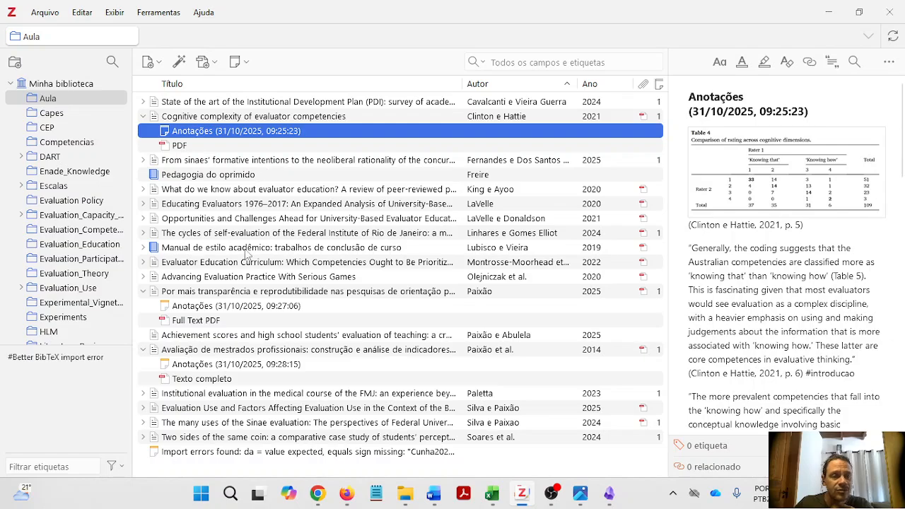
pyautogui.click(221, 306)
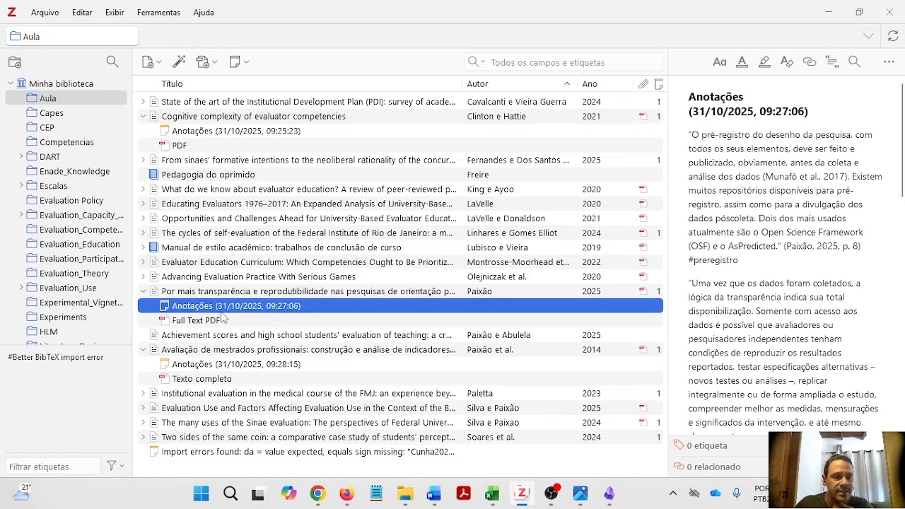
pyautogui.click(217, 364)
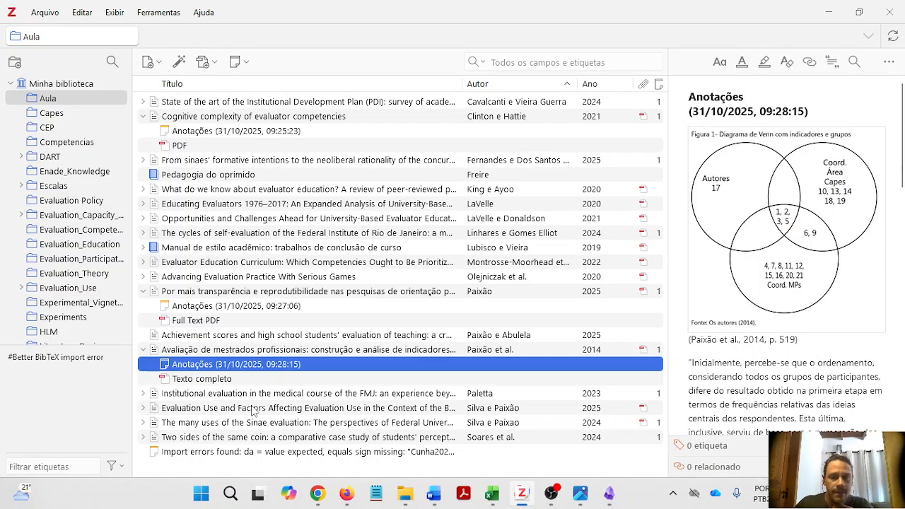
pyautogui.click(143, 422)
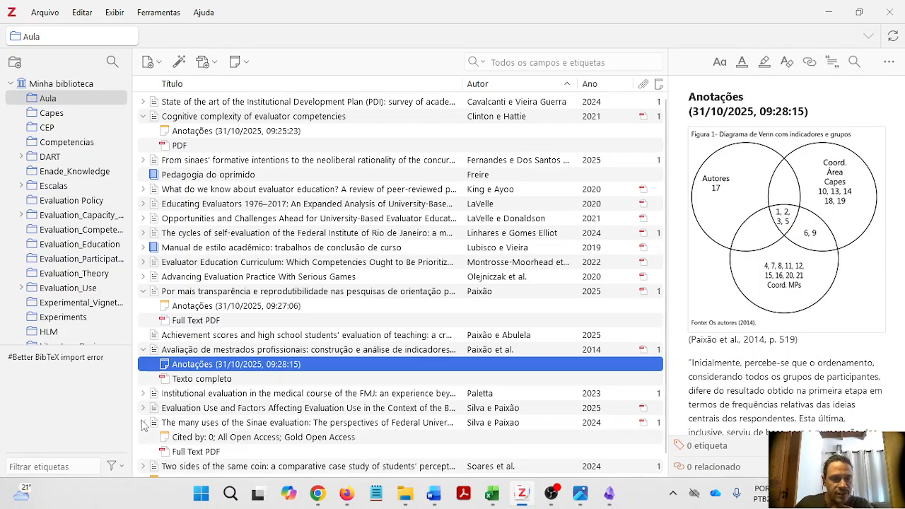
# - Check the attachments of the "Evaluation Use and Factors", "Two sides of the same coin" and "The cycles of self-evaluation" articles, leaving them collapsed
pyautogui.click(144, 423)
pyautogui.click(143, 409)
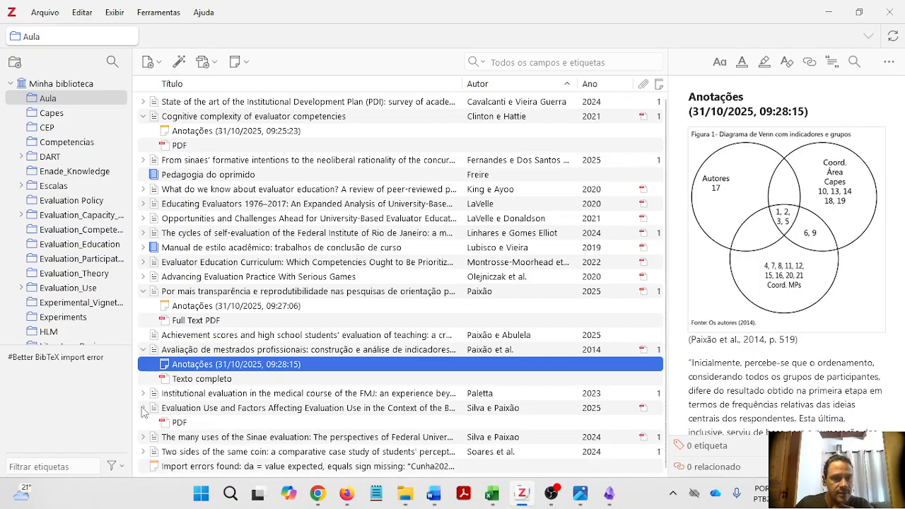
pyautogui.click(143, 409)
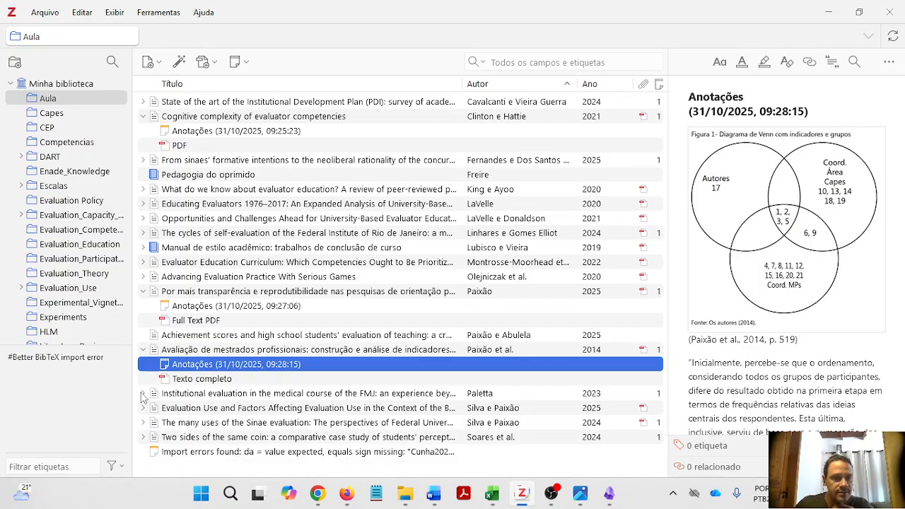
pyautogui.click(143, 437)
pyautogui.click(143, 437)
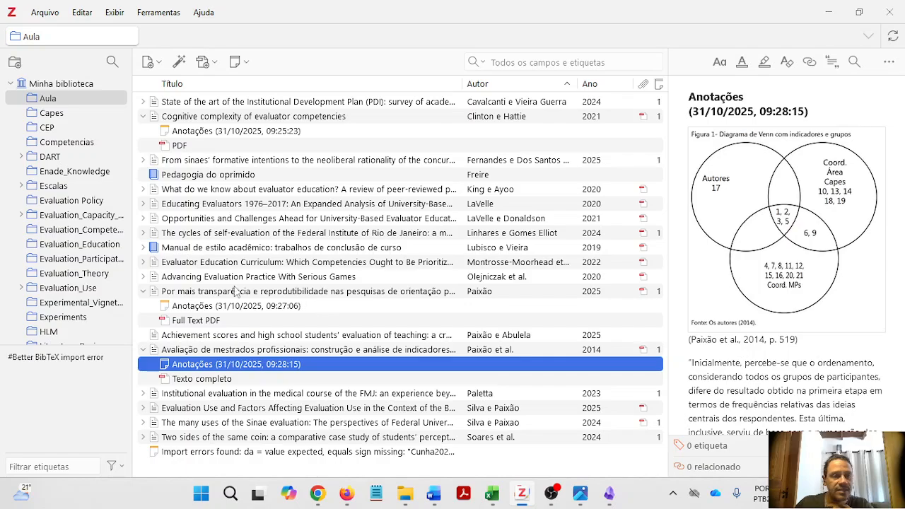
pyautogui.click(145, 234)
pyautogui.click(144, 234)
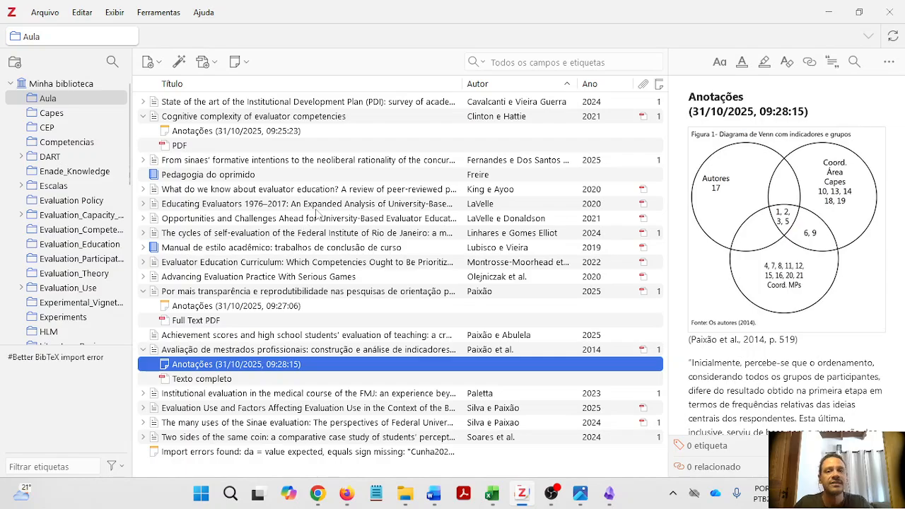
# - View the Anotações notes of 09:25:23, 09:27:06 and 09:28:15 once more
pyautogui.click(226, 134)
pyautogui.click(221, 308)
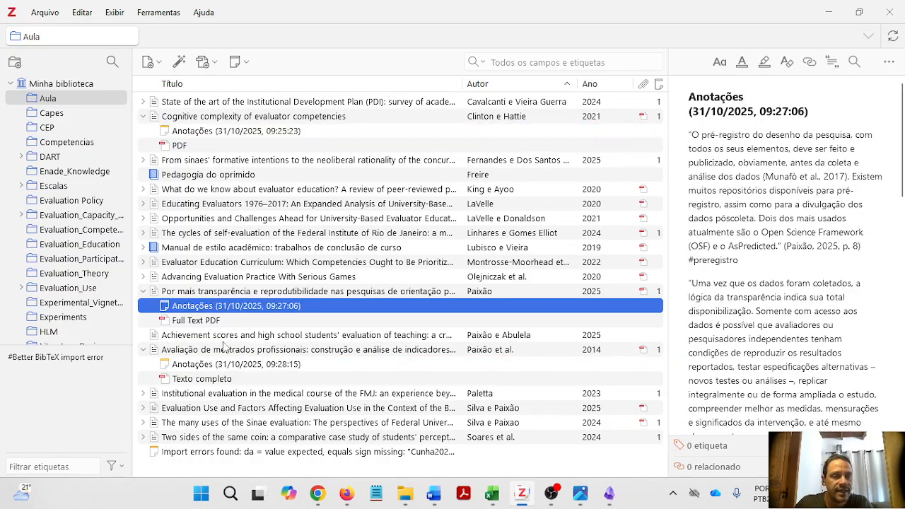
pyautogui.click(219, 368)
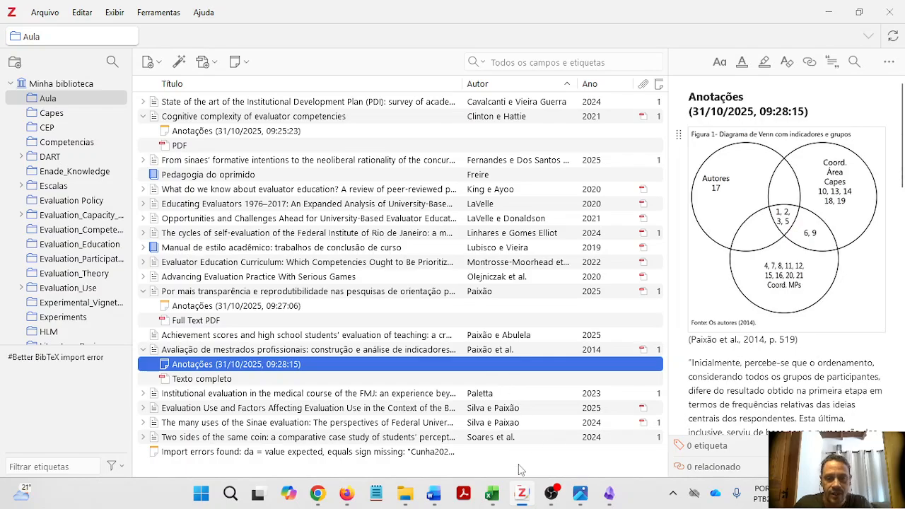
pyautogui.click(609, 492)
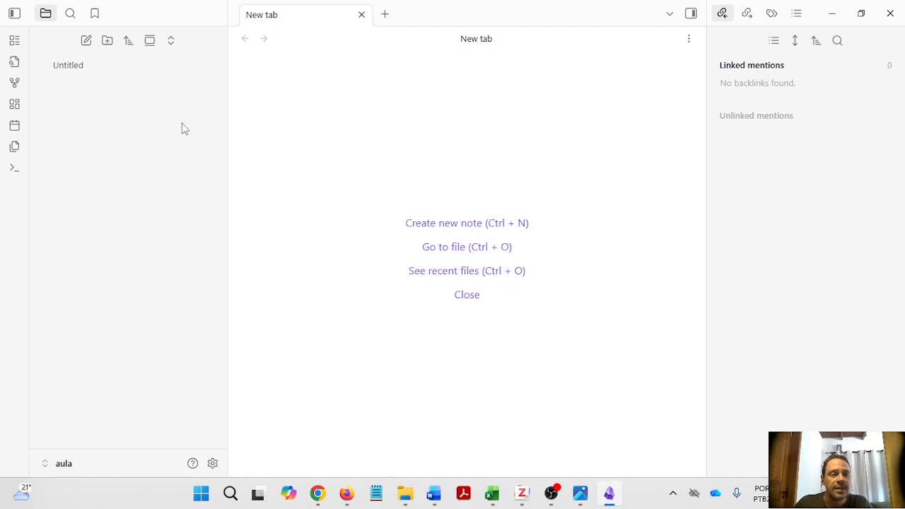
pyautogui.click(14, 169)
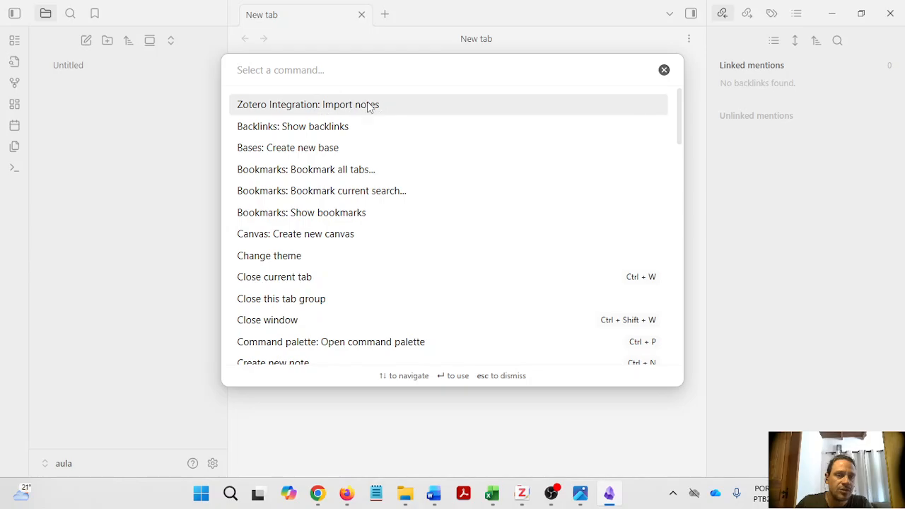
pyautogui.write('zoter')
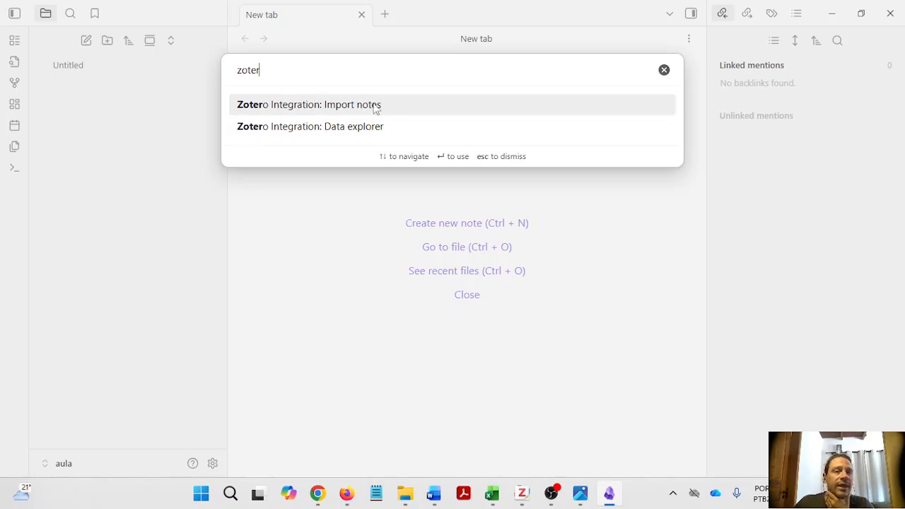
pyautogui.click(358, 106)
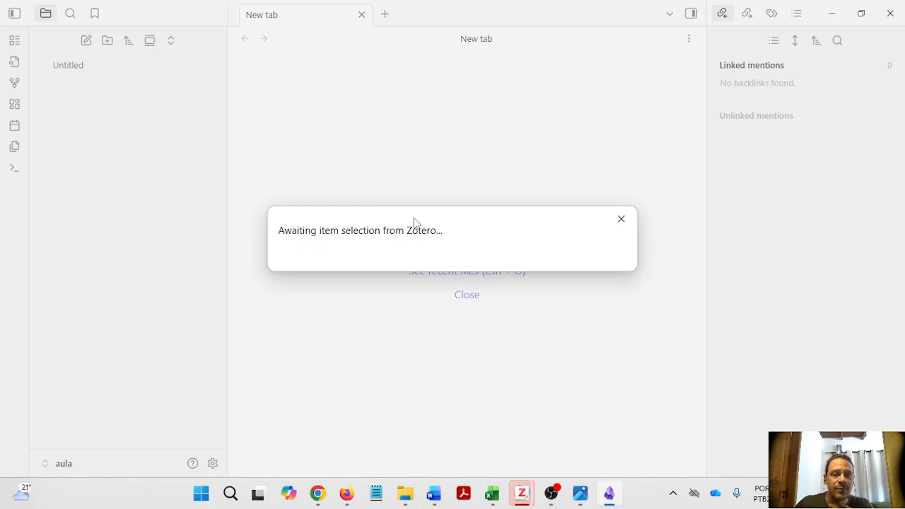
pyautogui.moveTo(525, 490)
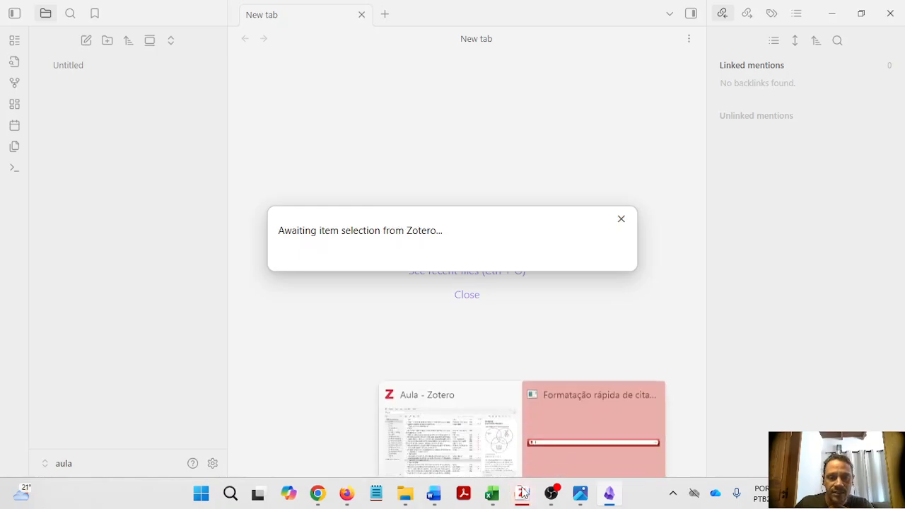
pyautogui.click(569, 419)
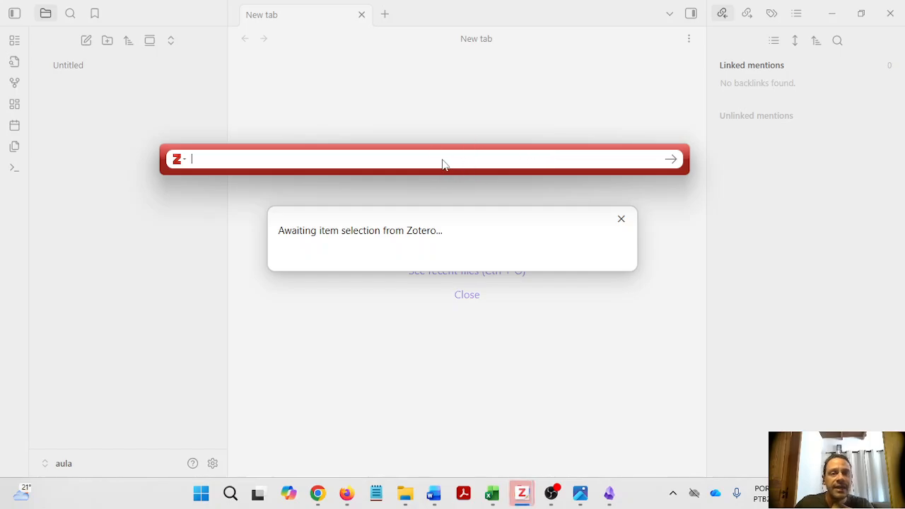
pyautogui.press('Escape')
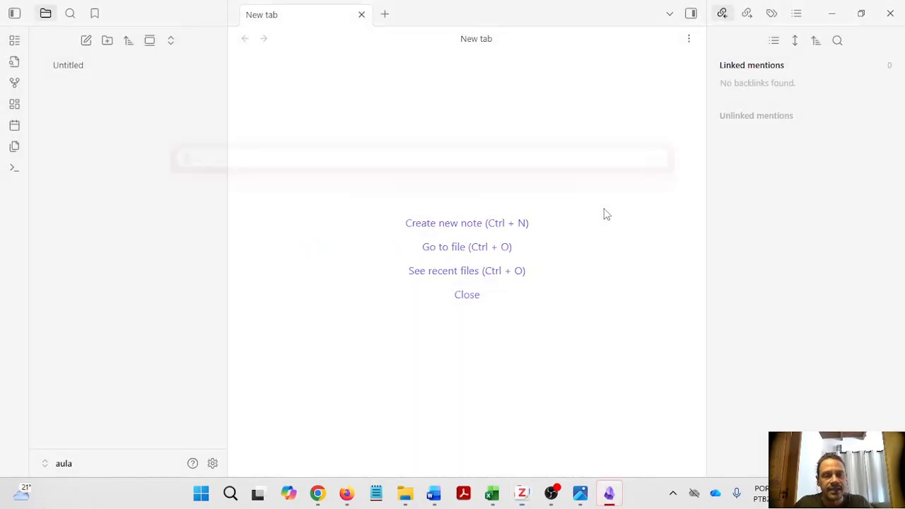
# - Select "Cognitive complexity of evaluator competencies" in Zotero and import its notes into Obsidian with the Zotero Integration: Import notes command
pyautogui.click(522, 493)
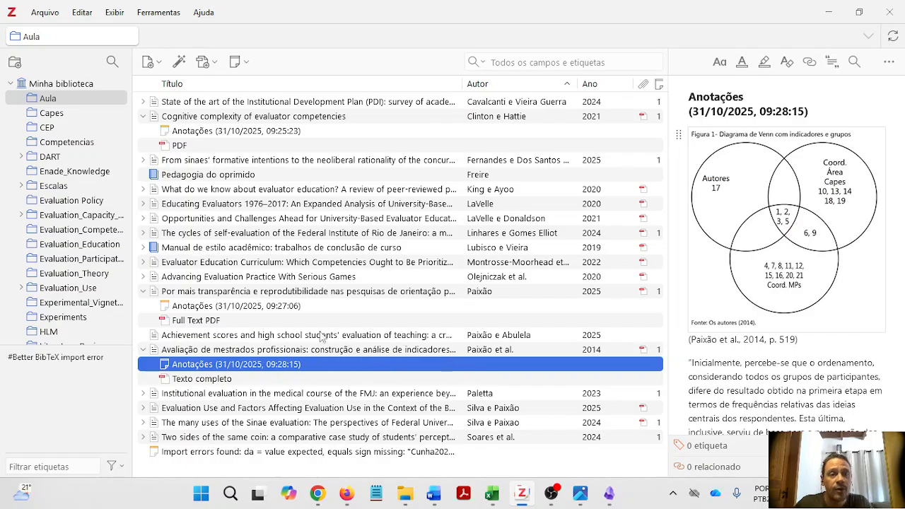
pyautogui.click(329, 117)
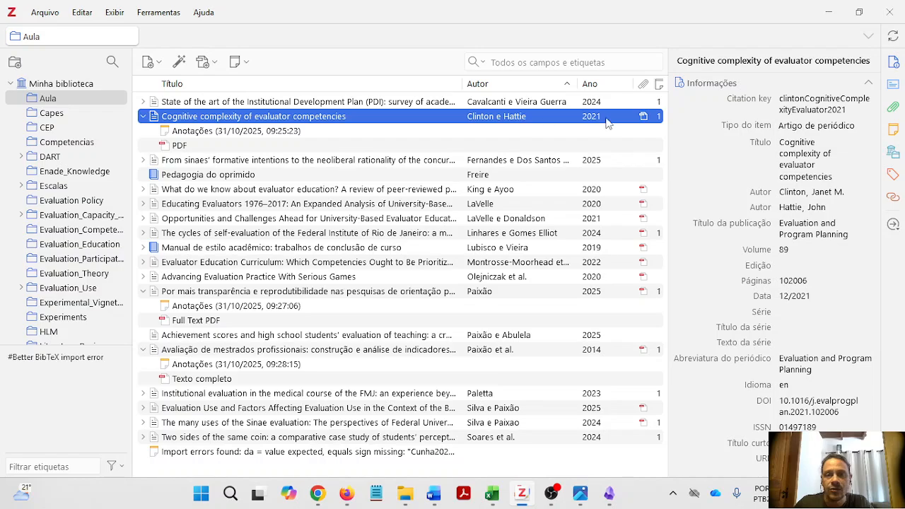
pyautogui.click(612, 495)
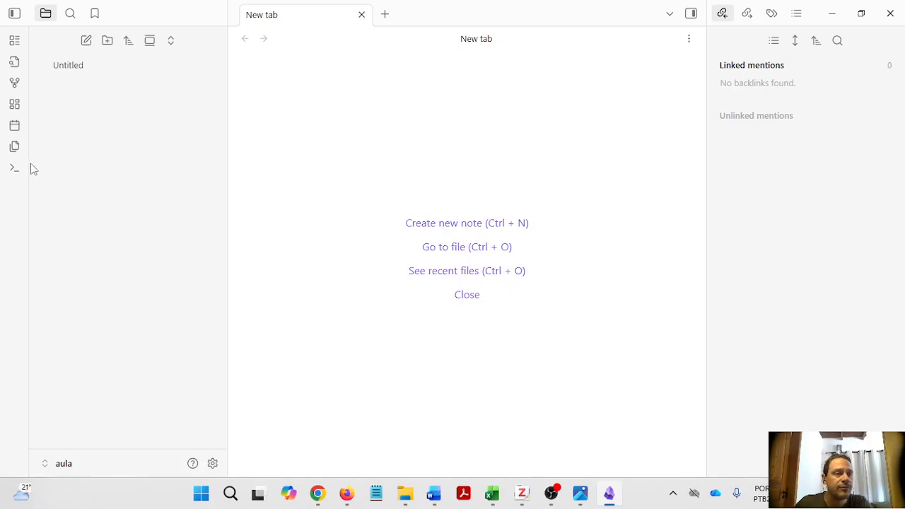
pyautogui.click(14, 168)
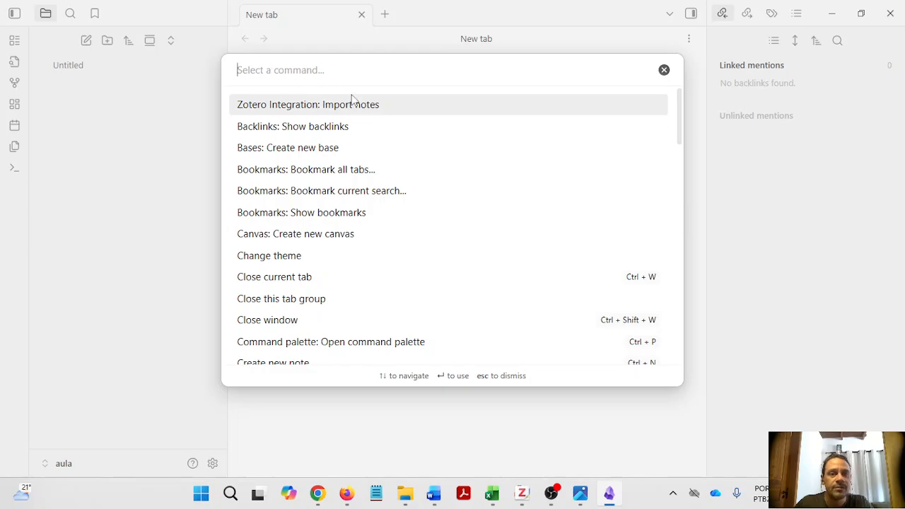
pyautogui.click(352, 104)
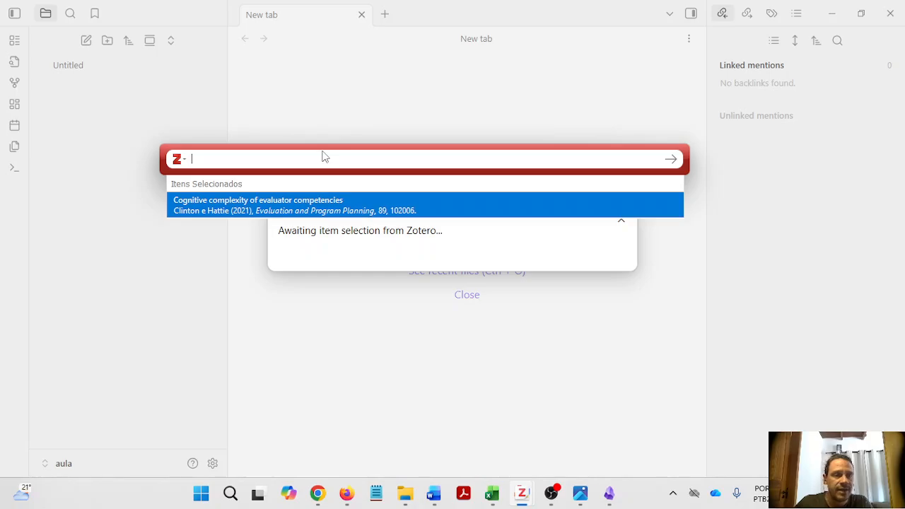
pyautogui.click(219, 210)
pyautogui.press('Return')
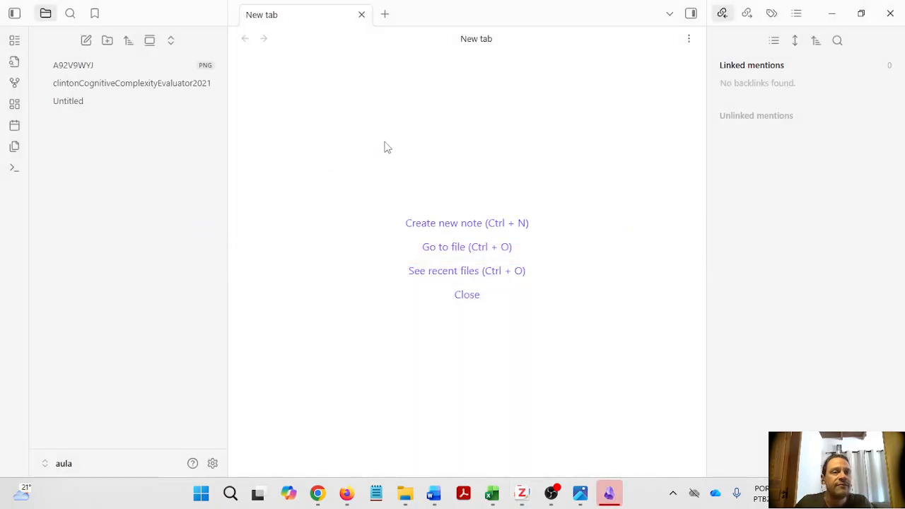
# - Open the imported note of "Cognitive complexity of evaluator competencies" and review its table, quotations, annotation links and tags
pyautogui.click(169, 86)
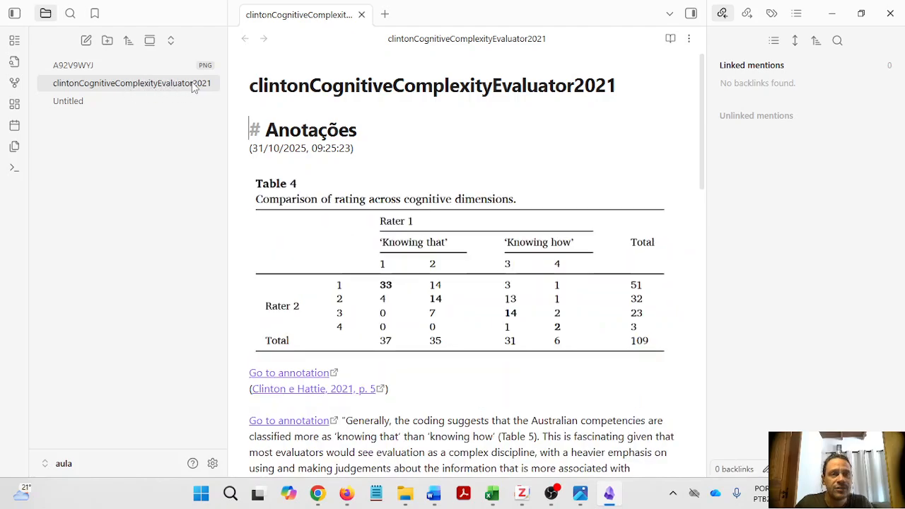
pyautogui.scroll(-8, 446, 191)
pyautogui.scroll(-8, 445, 195)
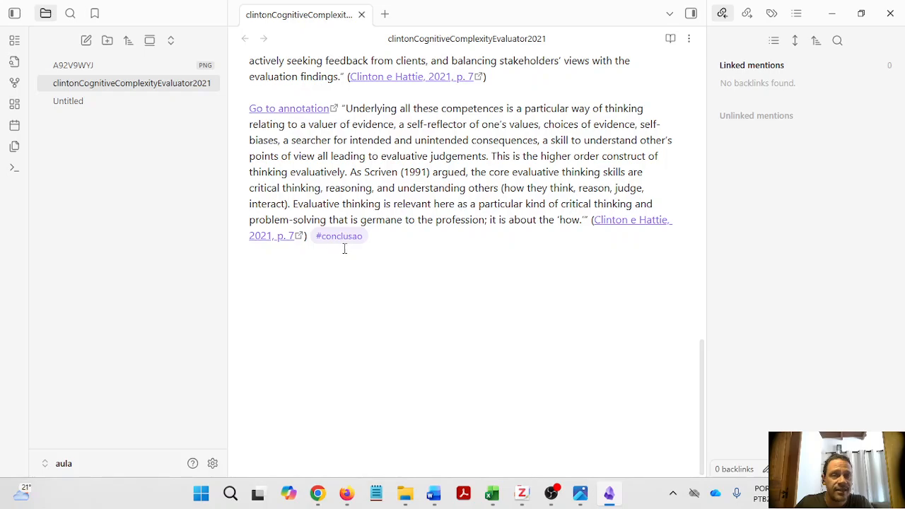
pyautogui.scroll(5, 346, 246)
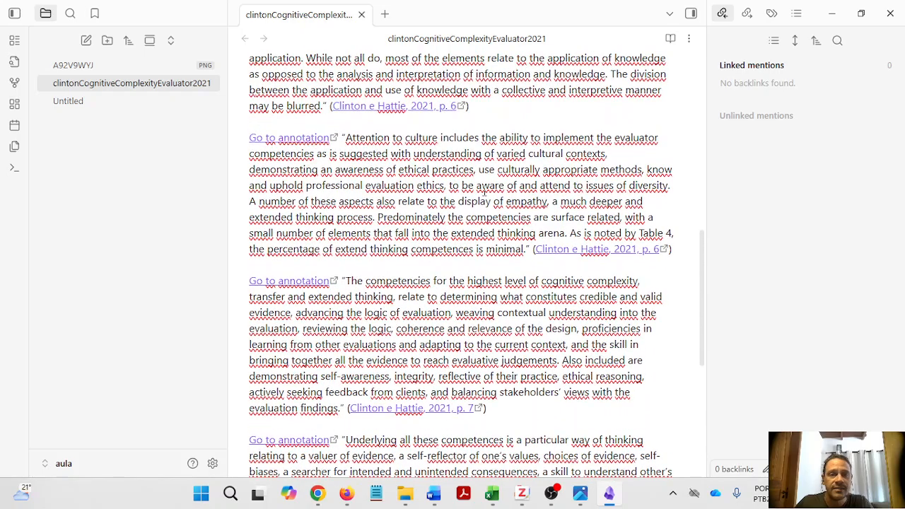
pyautogui.scroll(4, 459, 226)
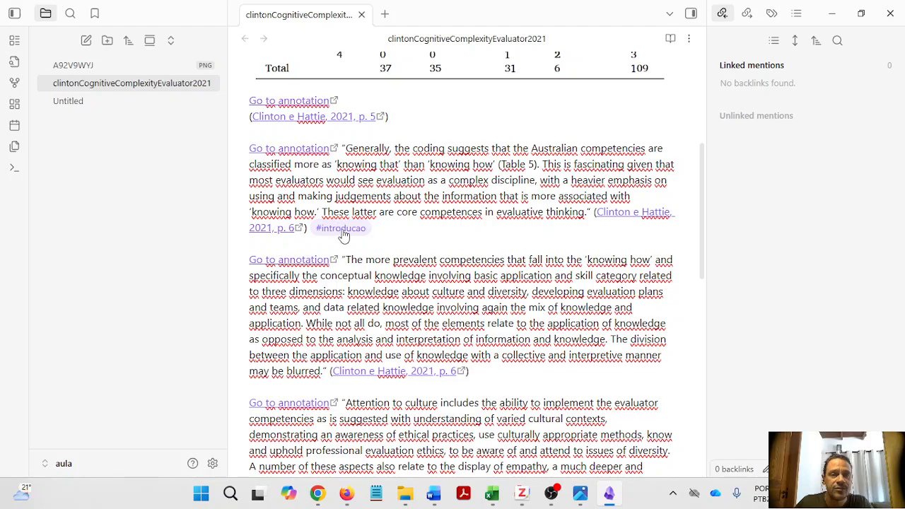
pyautogui.scroll(5, 343, 237)
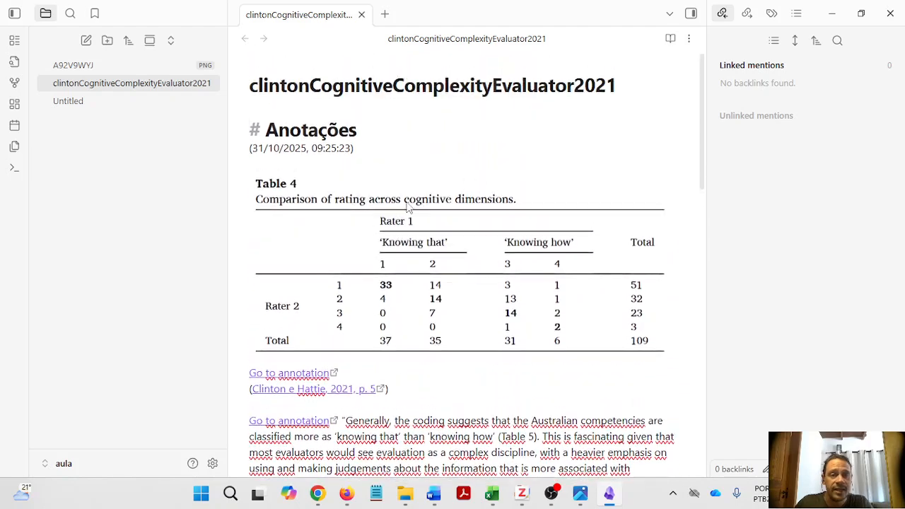
# - View the imported image A92V9WYJ and compare it with the imported note, returning to the note
pyautogui.click(151, 63)
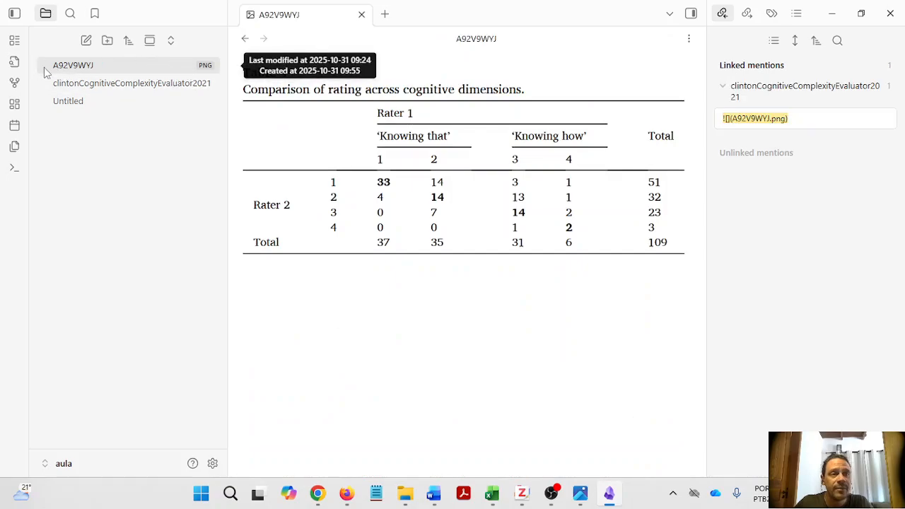
pyautogui.click(74, 84)
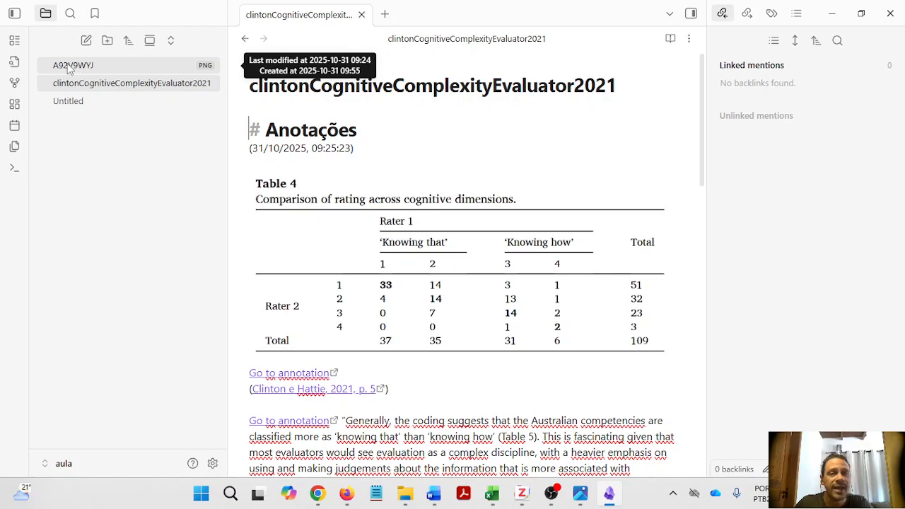
pyautogui.click(74, 66)
pyautogui.click(76, 82)
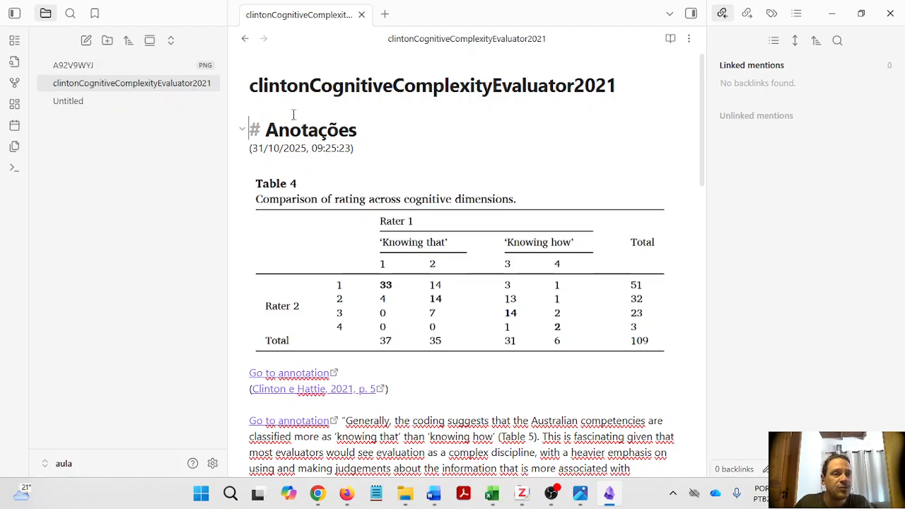
# - Switch to Zotero and select the "Por mais transparência e reprodutibilidade" item, then the "Avaliação de mestrados profissionais" item
pyautogui.hotkey('alt', 'Tab')
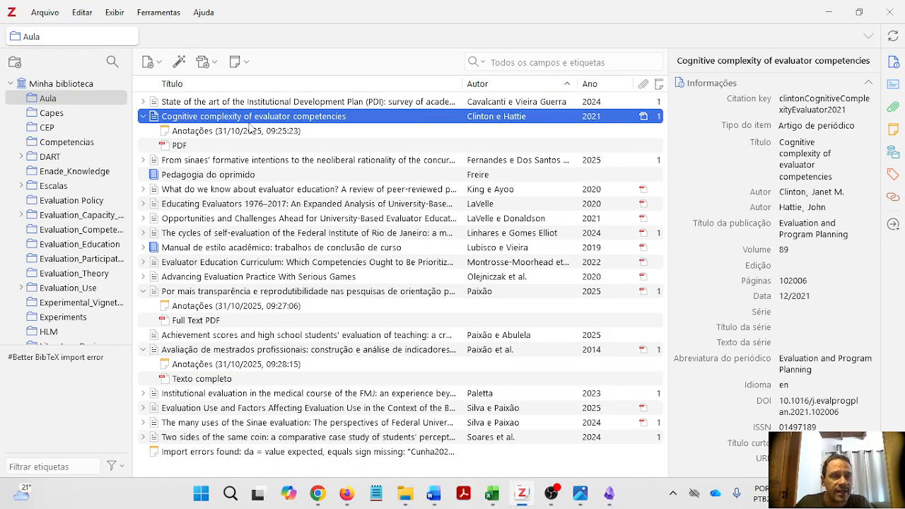
pyautogui.click(193, 292)
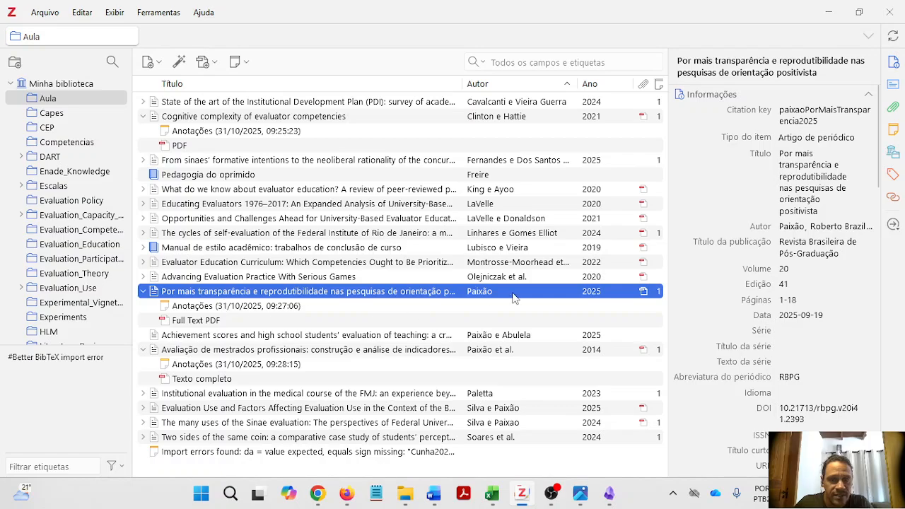
pyautogui.click(241, 349)
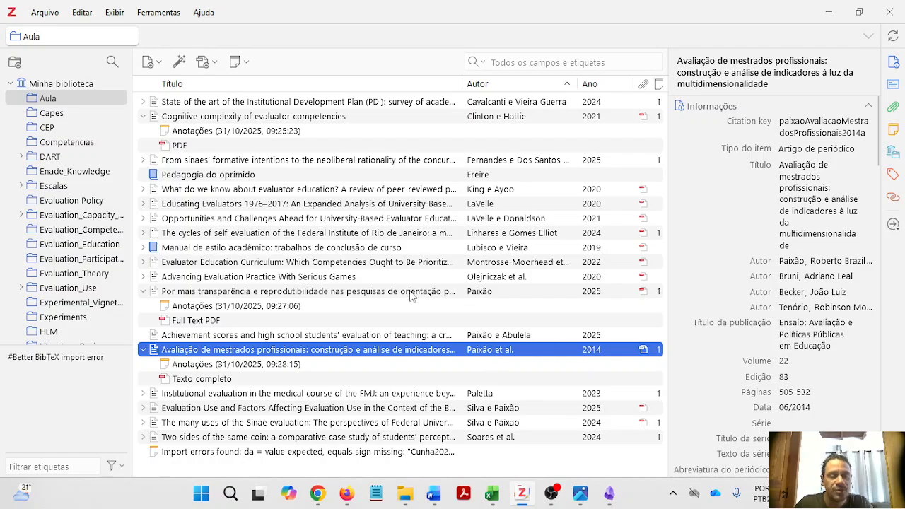
# - Switch to Obsidian and import the Zotero notes of "Avaliação de mestrados profissionais" and "Por mais transparência e reprodutibilidade" together, searching by author surname
pyautogui.hotkey('alt', 'Tab')
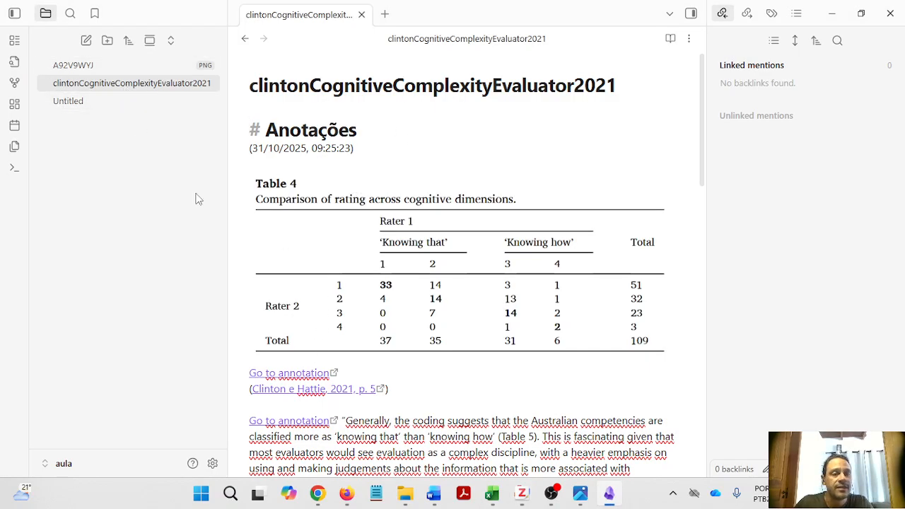
pyautogui.hotkey('ctrl', 'p')
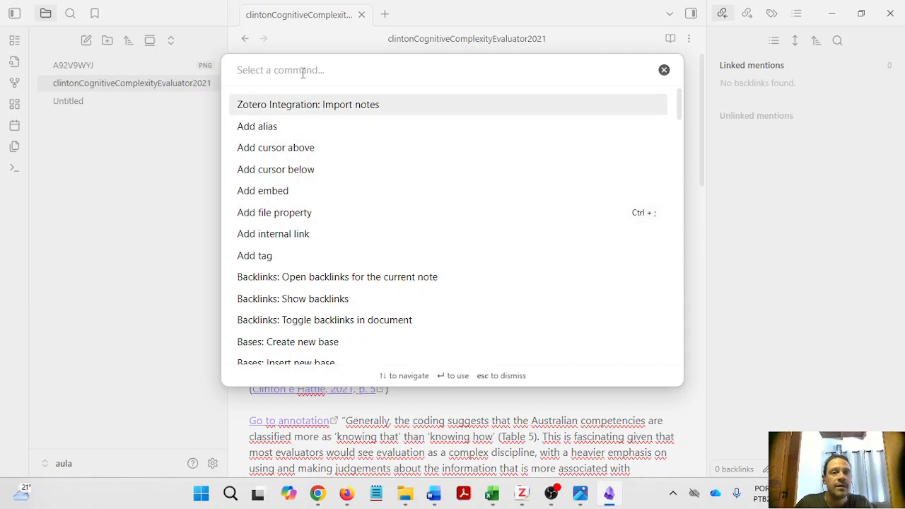
pyautogui.click(317, 104)
pyautogui.write('paixao')
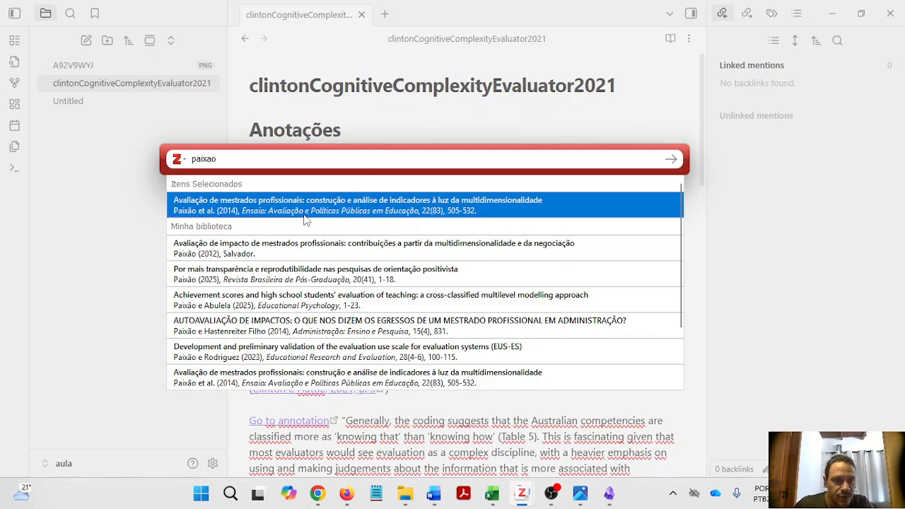
pyautogui.click(307, 211)
pyautogui.write('paixao')
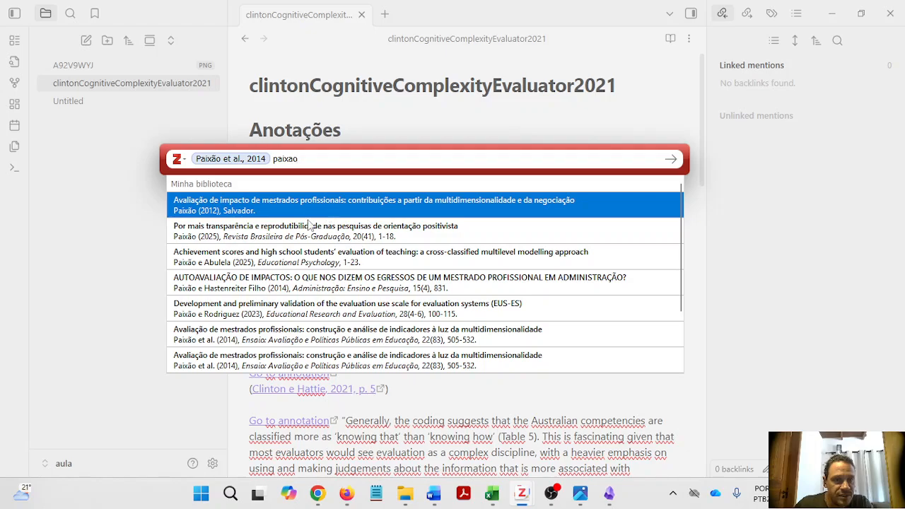
pyautogui.click(305, 232)
pyautogui.press('Return')
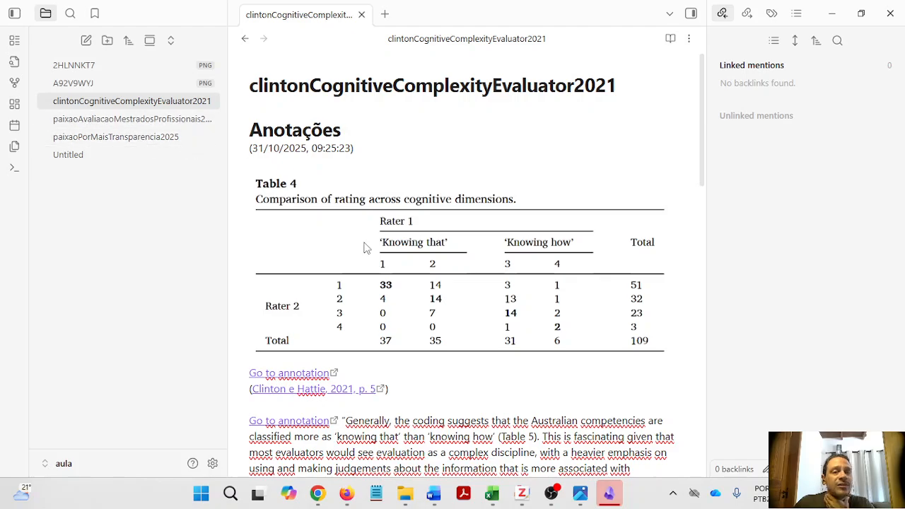
# - Open the imported note paixaoAvaliacaoMestradosProfissionais2014a and compare its Venn diagram with the imported image 2HLNNKT7, returning to the note
pyautogui.click(127, 118)
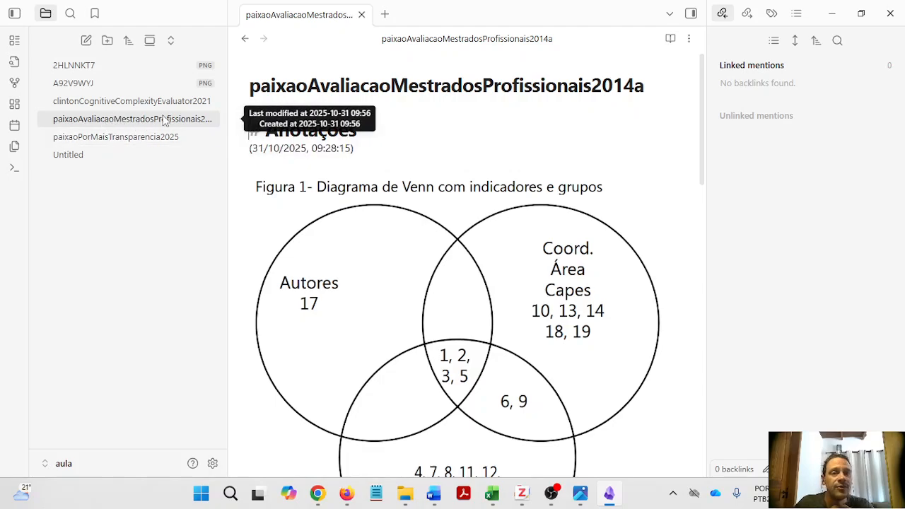
pyautogui.scroll(-3, 465, 192)
pyautogui.scroll(-2, 466, 190)
pyautogui.scroll(4, 492, 166)
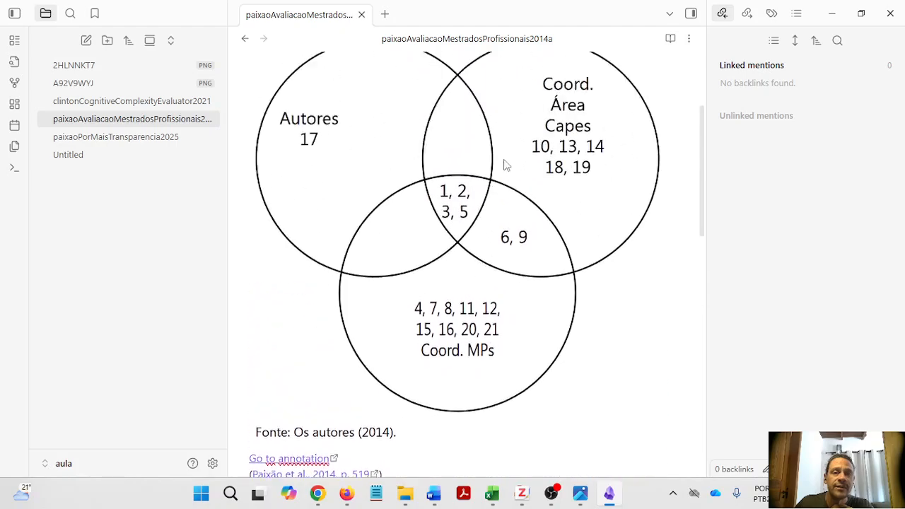
pyautogui.click(117, 63)
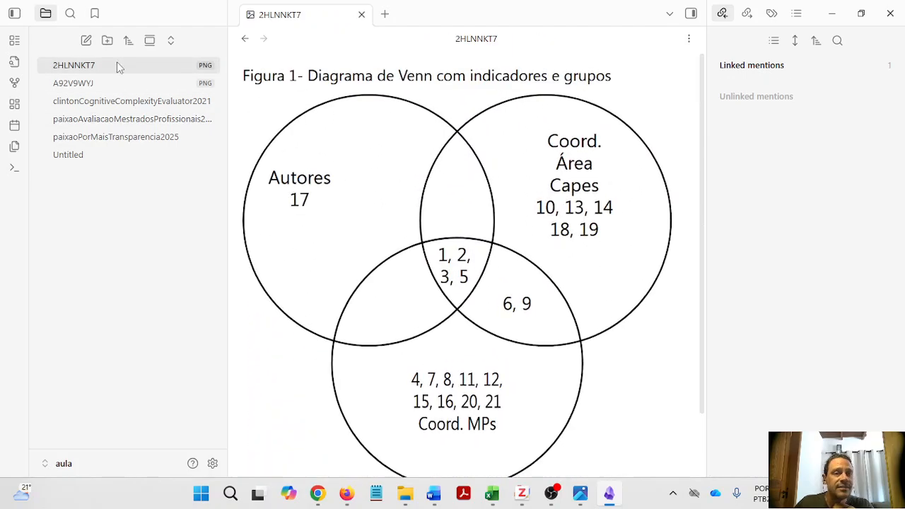
pyautogui.click(122, 119)
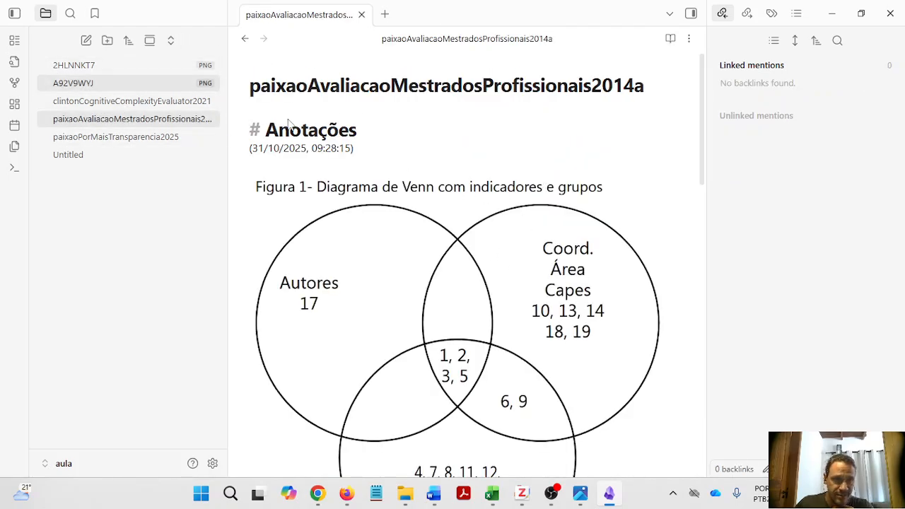
# - Review the figure, quotations, annotation links and tags in the paixaoAvaliacaoMestradosProfissionais2014a note
pyautogui.scroll(-2, 506, 254)
pyautogui.scroll(-2, 509, 257)
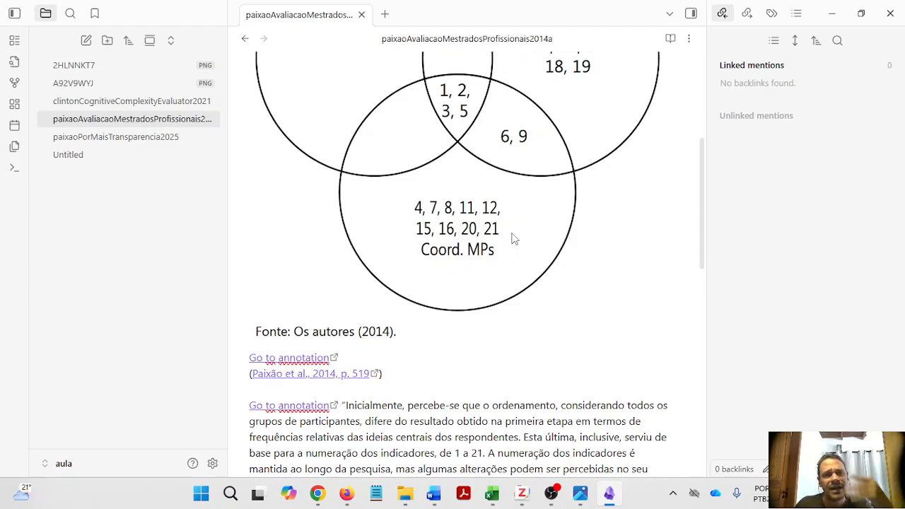
pyautogui.scroll(2, 480, 207)
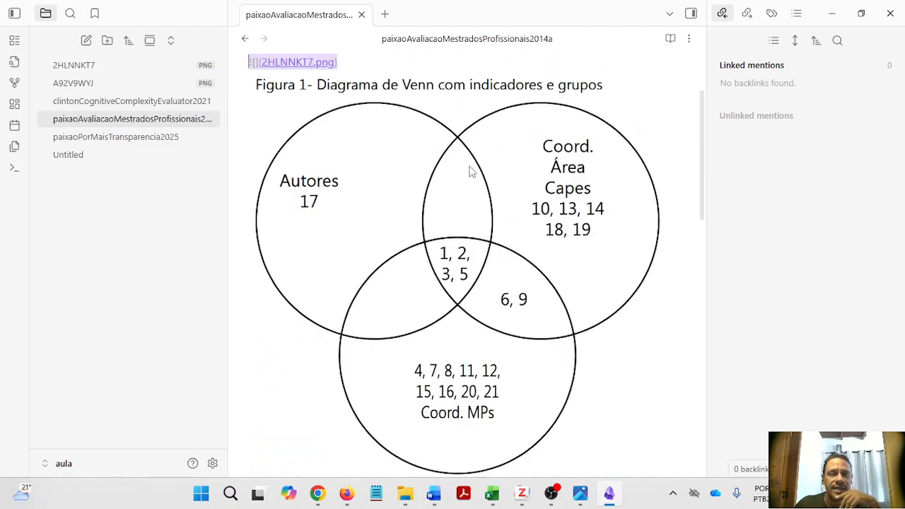
pyautogui.scroll(-6, 434, 226)
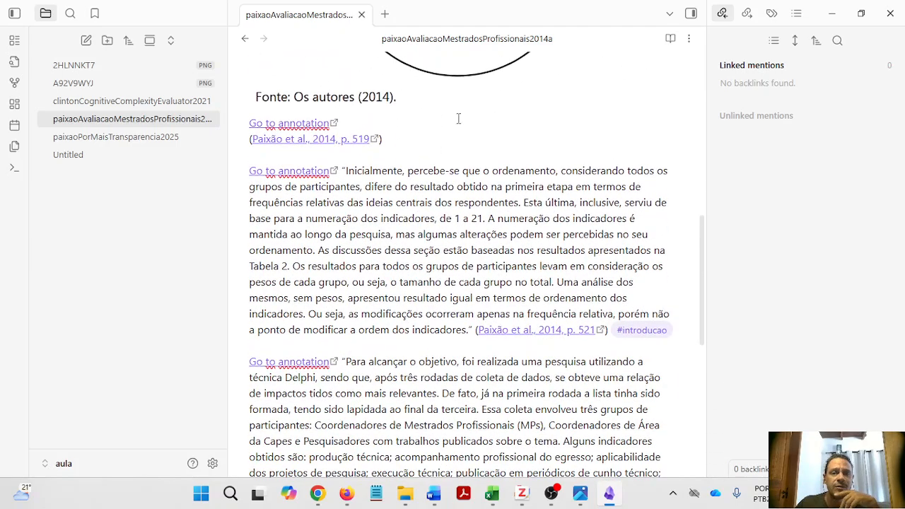
pyautogui.scroll(2, 478, 188)
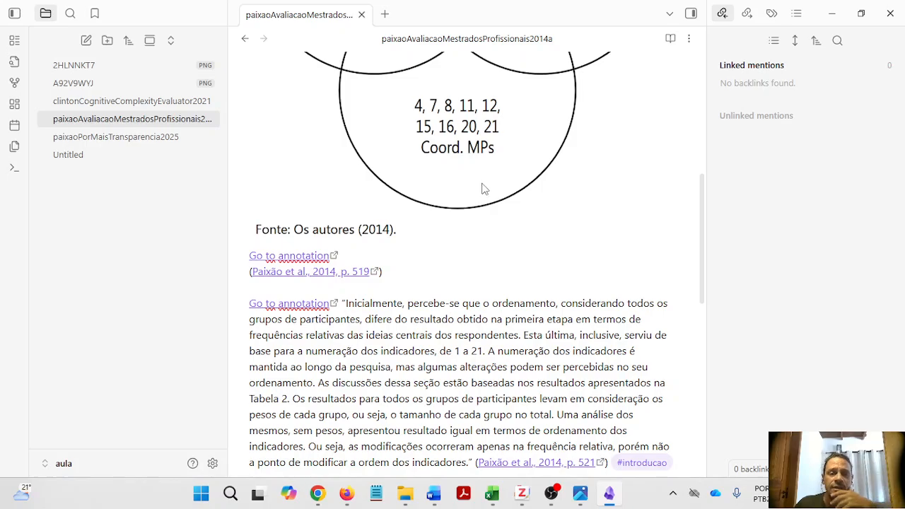
pyautogui.scroll(-2, 464, 265)
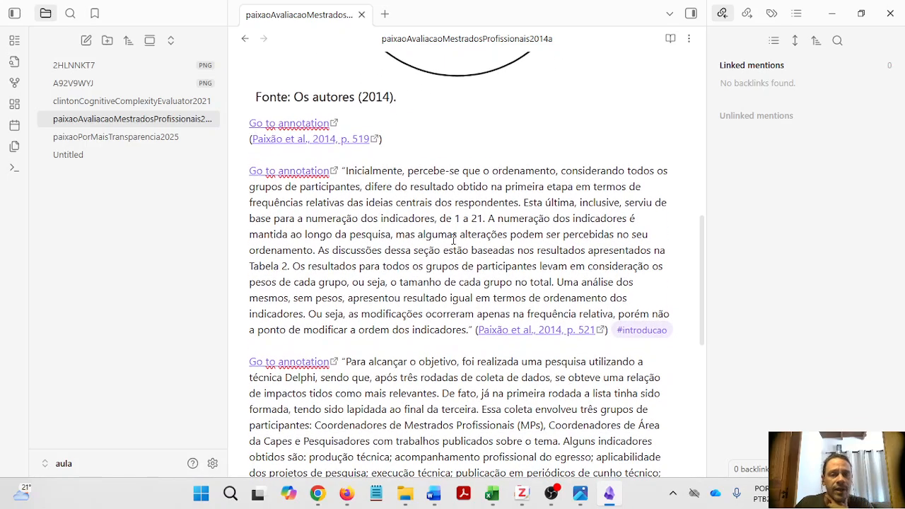
pyautogui.moveTo(398, 106); pyautogui.dragTo(402, 182)
pyautogui.click(414, 211)
pyautogui.scroll(-4, 411, 245)
pyautogui.scroll(15, 408, 252)
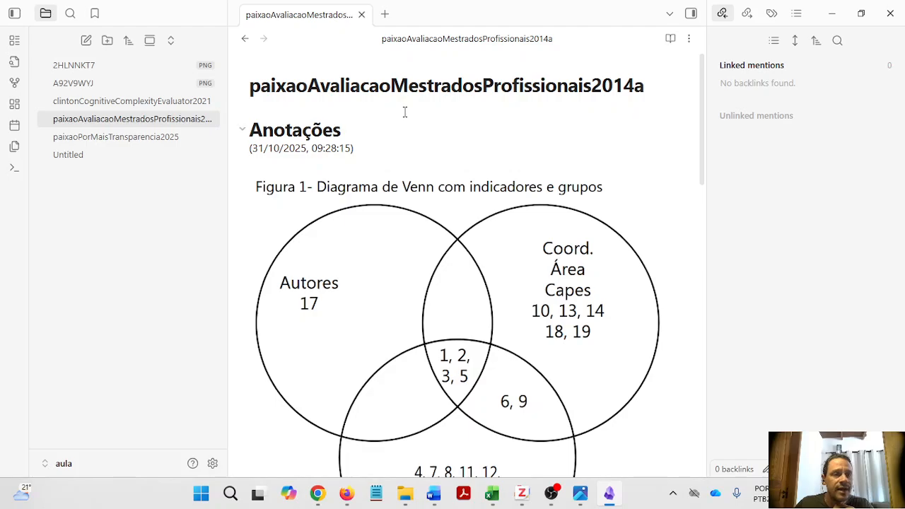
# - Open the imported note paixaoPorMaisTransparencia2025 and read through its quotations, citation links and tags
pyautogui.click(178, 137)
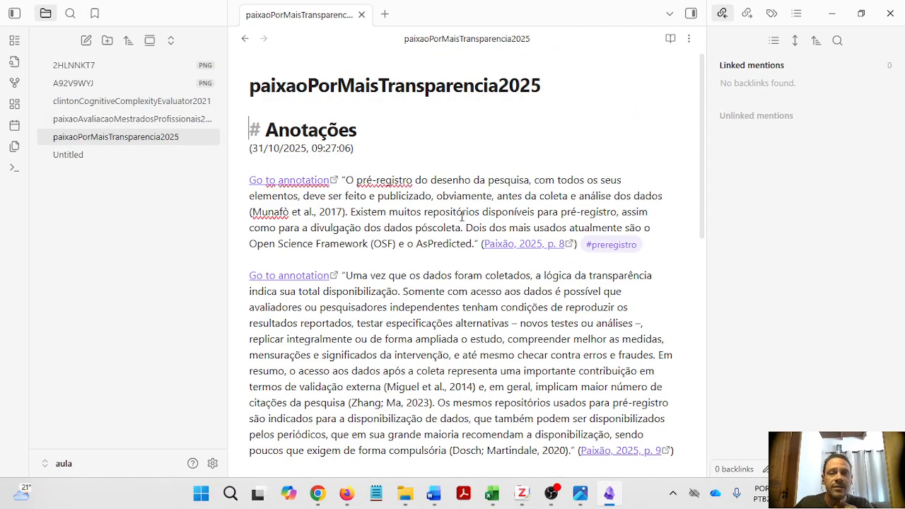
pyautogui.scroll(-2, 433, 201)
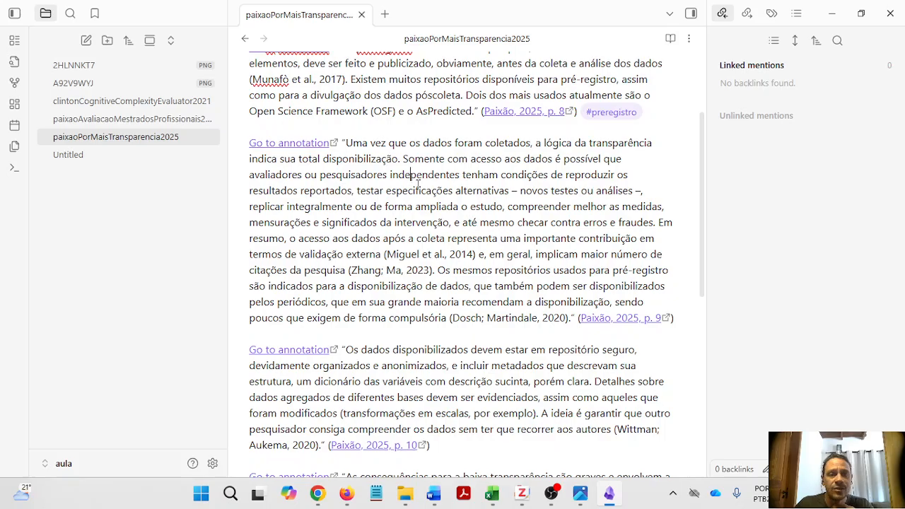
pyautogui.scroll(-5, 411, 180)
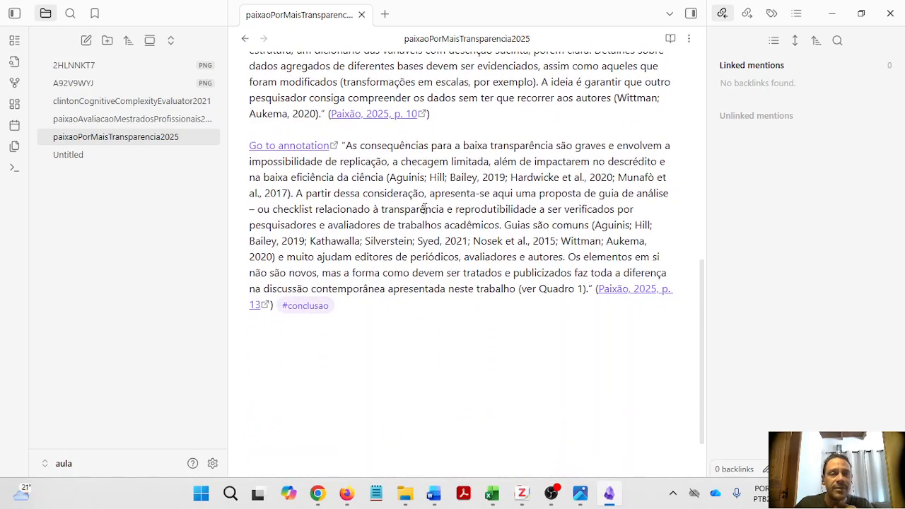
pyautogui.scroll(7, 437, 182)
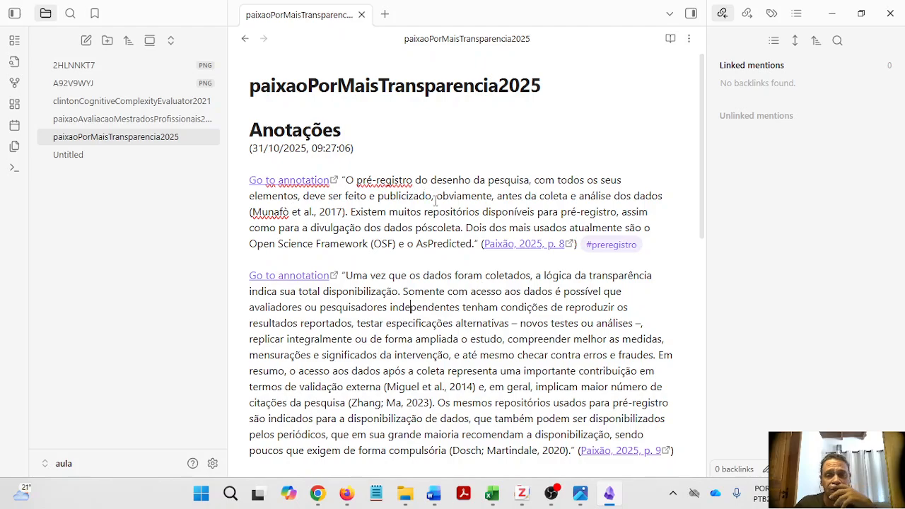
# - Look through the three imported notes in turn, switching between the clinton, paixaoAvaliacao and paixaoPorMaisTransparencia notes
pyautogui.click(198, 102)
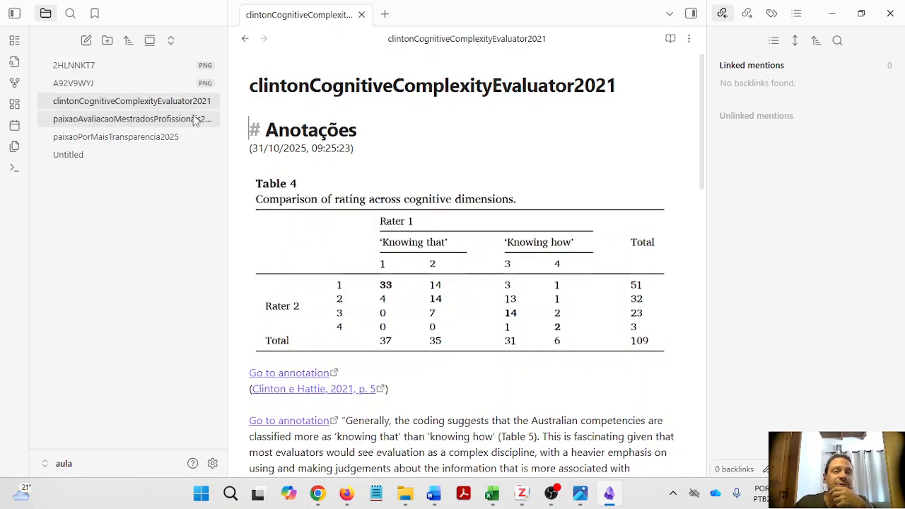
pyautogui.click(192, 122)
pyautogui.click(190, 136)
pyautogui.click(180, 101)
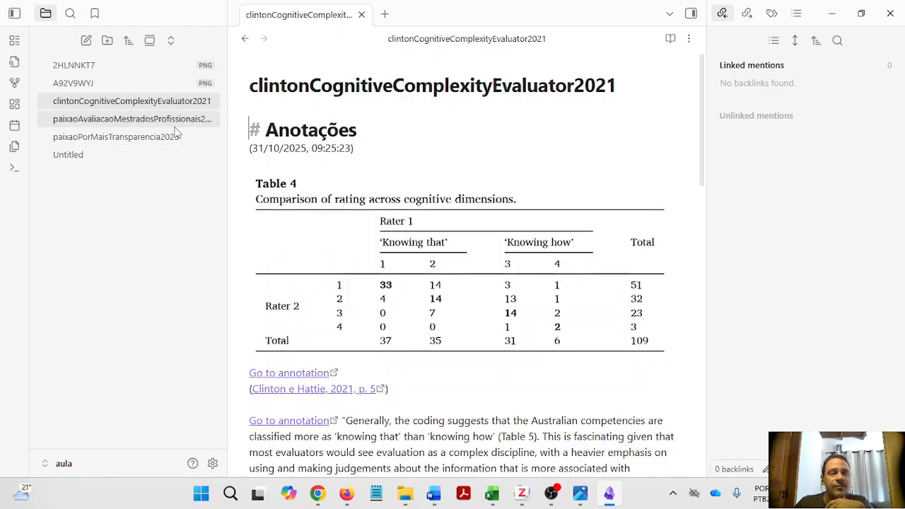
pyautogui.click(177, 119)
pyautogui.click(171, 139)
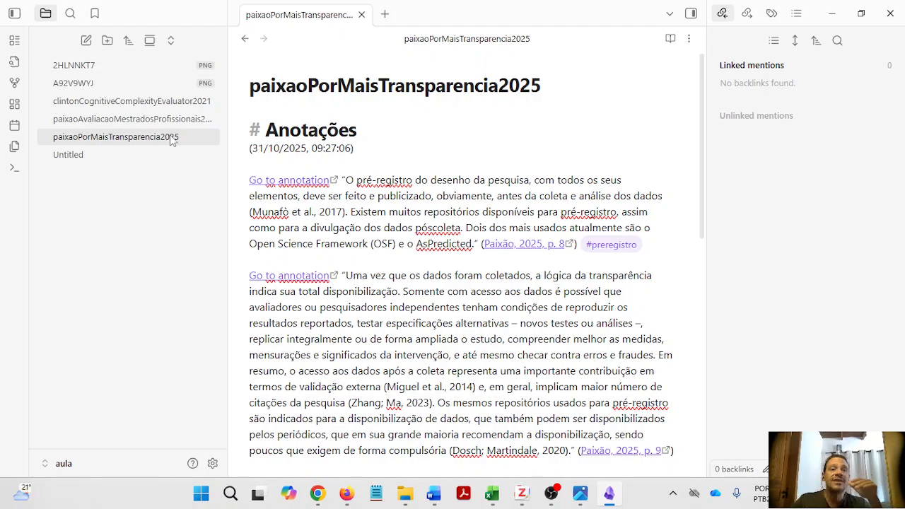
pyautogui.click(162, 103)
pyautogui.click(164, 119)
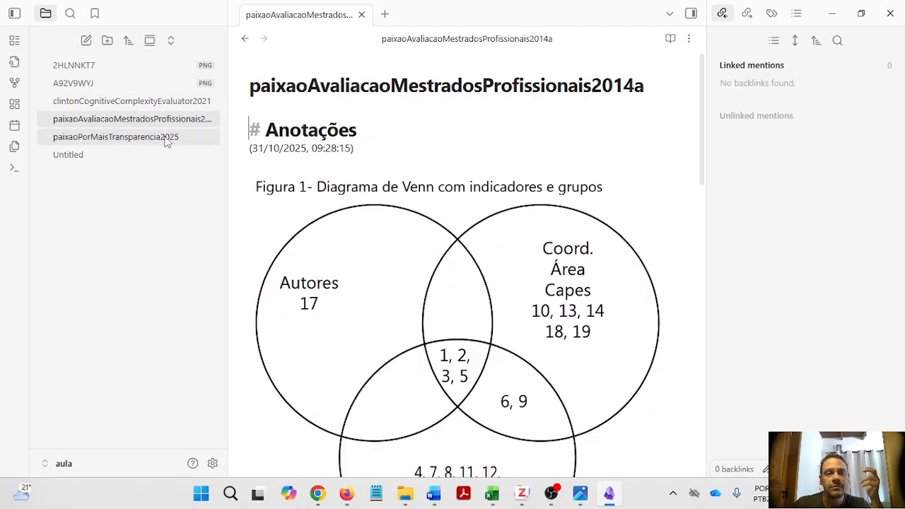
pyautogui.click(164, 138)
pyautogui.click(169, 106)
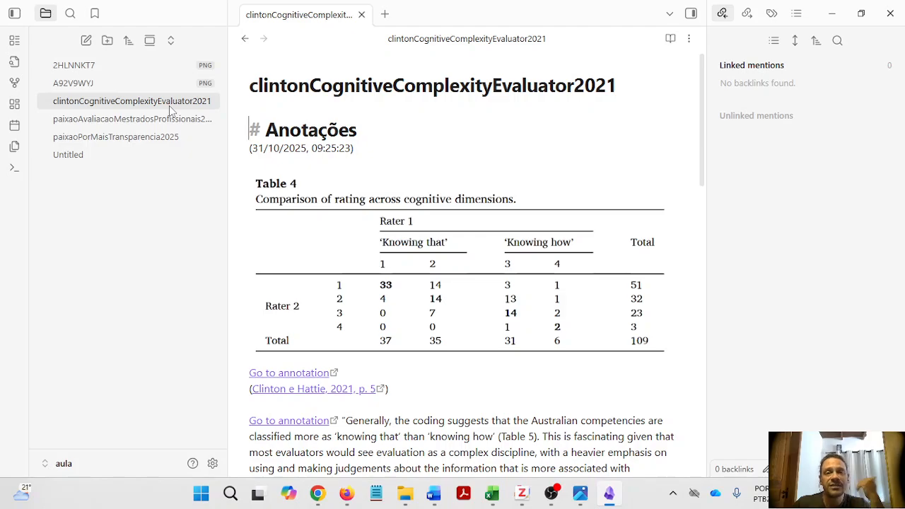
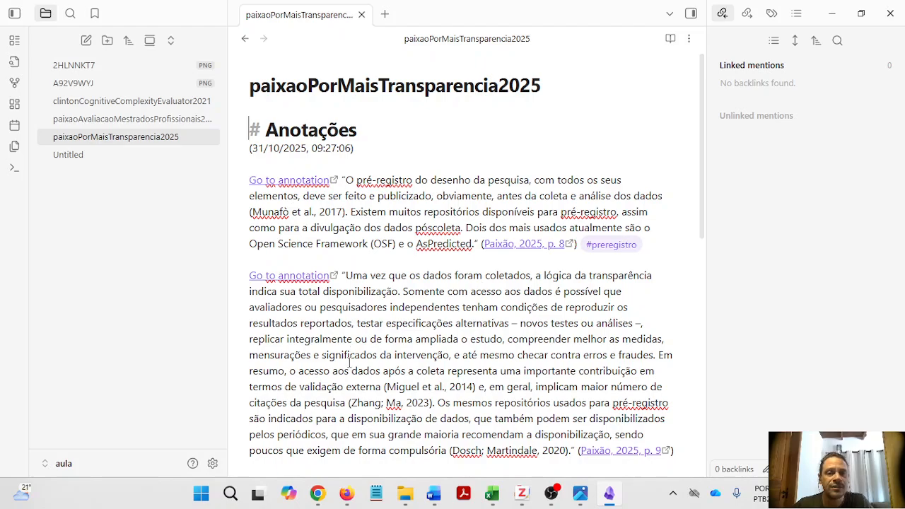
# - In the paixaoPorMaisTransparencia2025 note, replace the #preregistro tag after the p. 8 quotation with the internal link [[preregistro]]
pyautogui.click(130, 137)
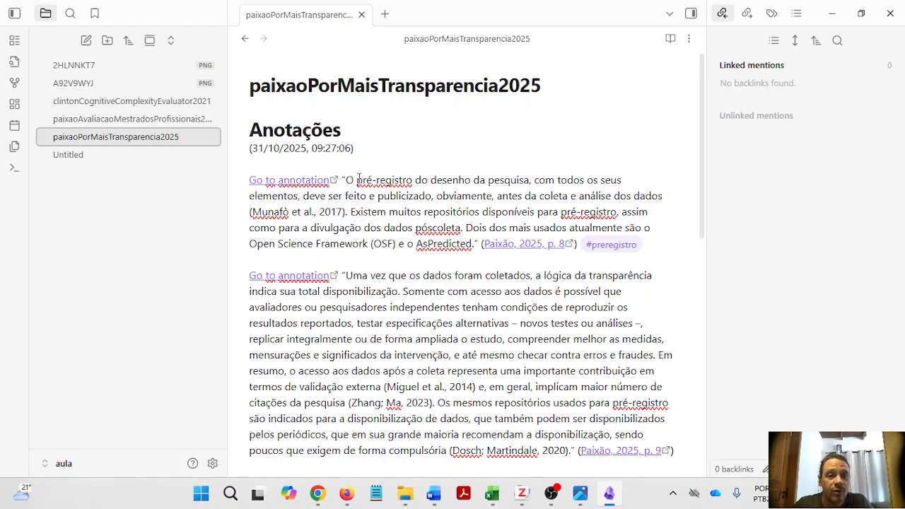
pyautogui.scroll(-5, 419, 296)
pyautogui.scroll(5, 417, 287)
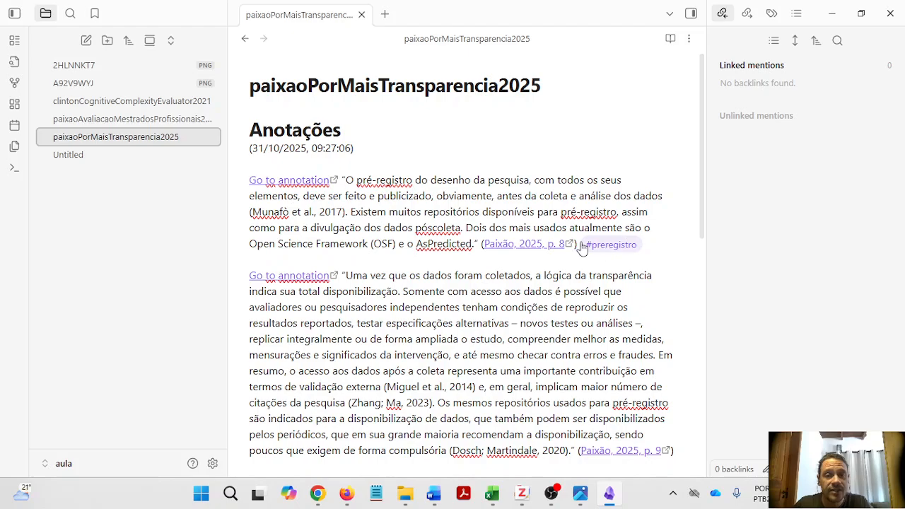
pyautogui.click(657, 245)
pyautogui.press('BackSpace')
pyautogui.press('BackSpace')
pyautogui.press('BackSpace')
pyautogui.press('BackSpace')
pyautogui.press('BackSpace')
pyautogui.press('BackSpace')
pyautogui.press('BackSpace')
pyautogui.press('BackSpace')
pyautogui.press('BackSpace')
pyautogui.press('BackSpace')
pyautogui.press('BackSpace')
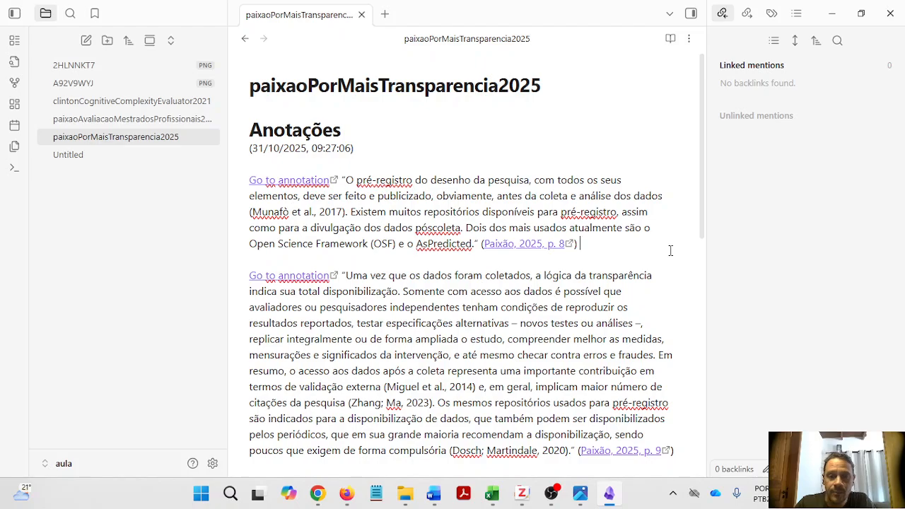
pyautogui.write('[[')
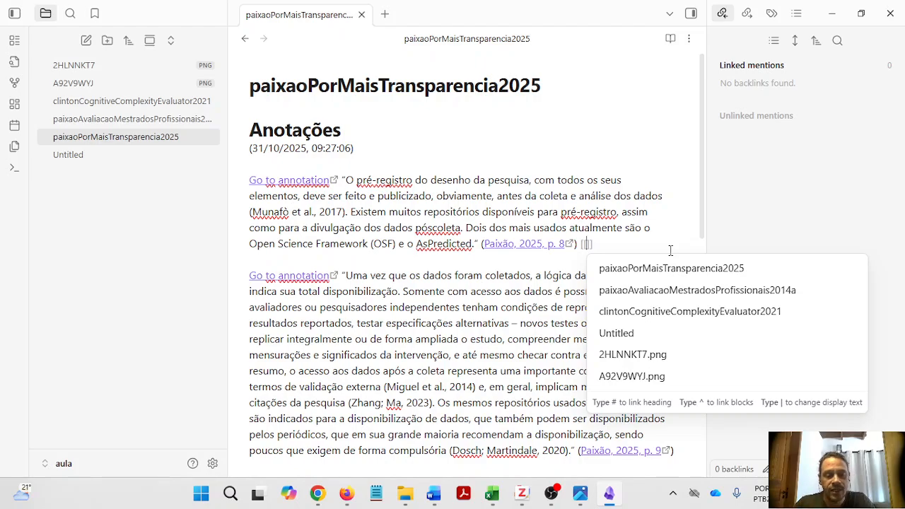
pyautogui.write('preregistro')
pyautogui.press('Return')
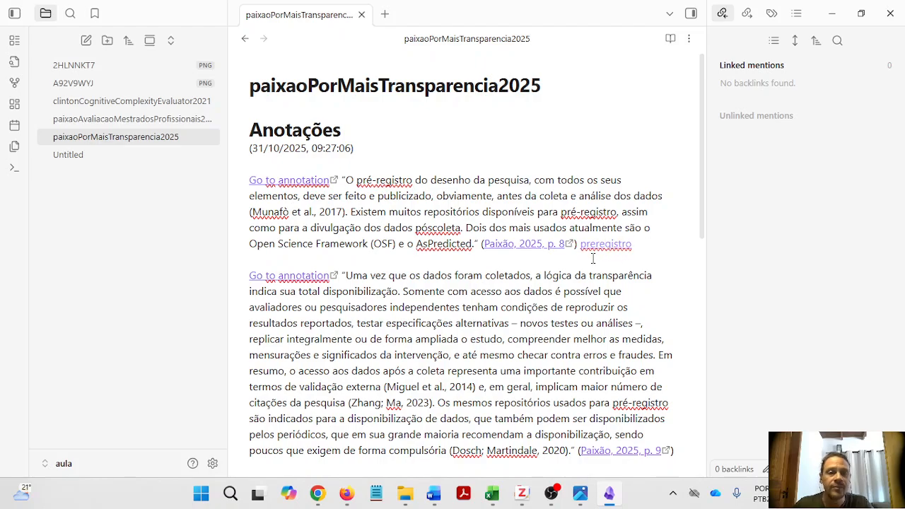
# - Add the internal link [[introducao]] on a new line below the p. 9 quotation
pyautogui.scroll(-2, 592, 258)
pyautogui.scroll(-4, 605, 292)
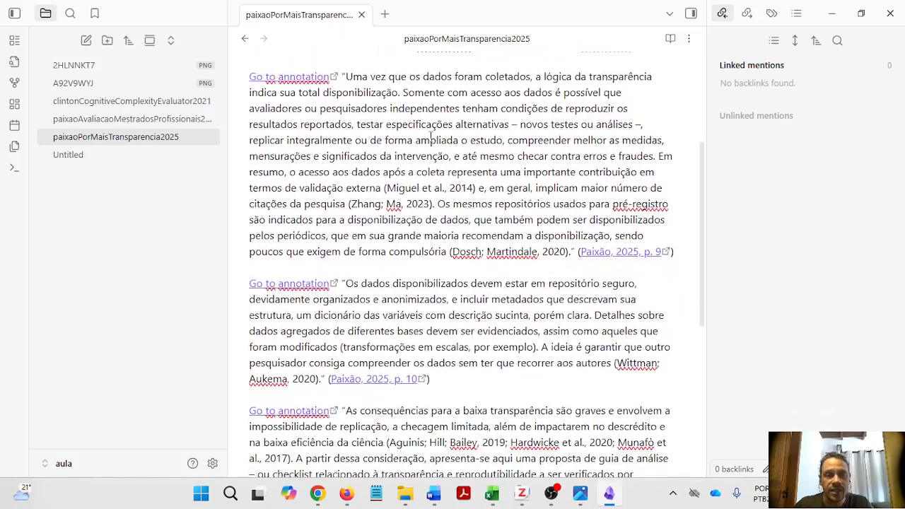
pyautogui.scroll(2, 502, 183)
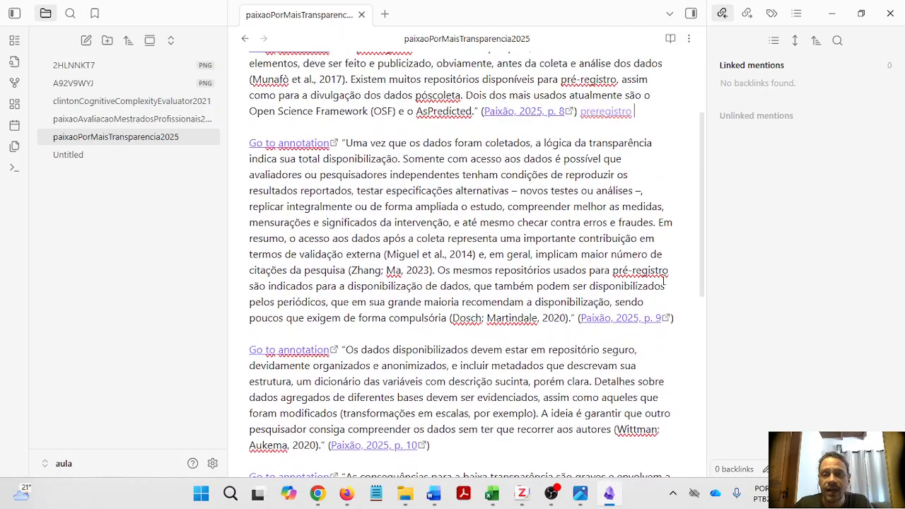
pyautogui.click(676, 317)
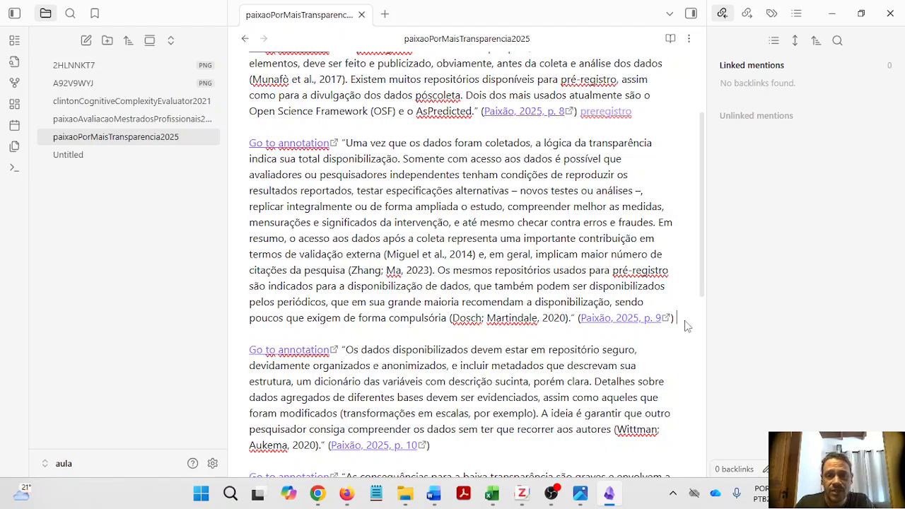
pyautogui.press('Return')
pyautogui.write('[[')
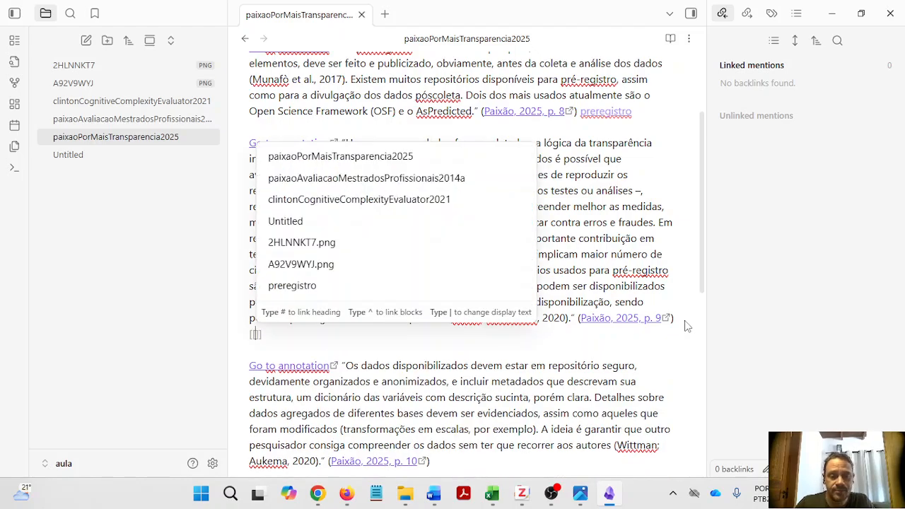
pyautogui.write('introducao')
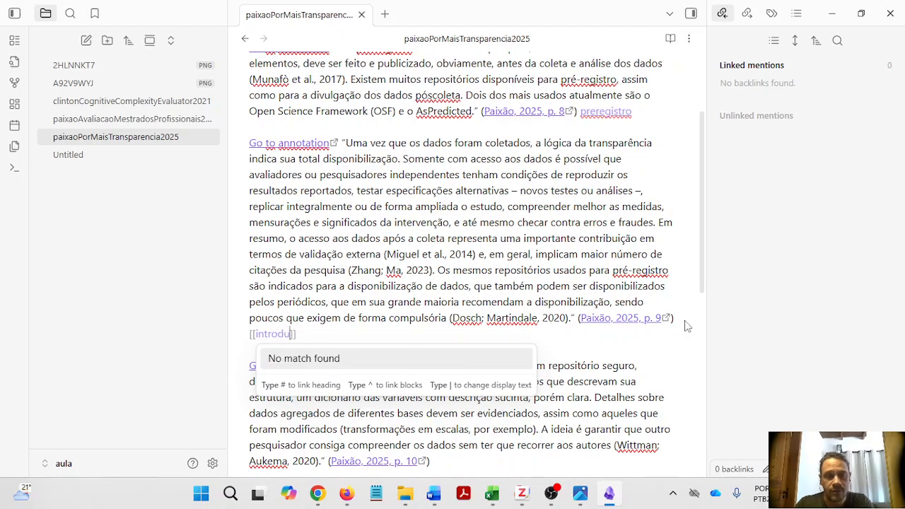
pyautogui.press('Escape')
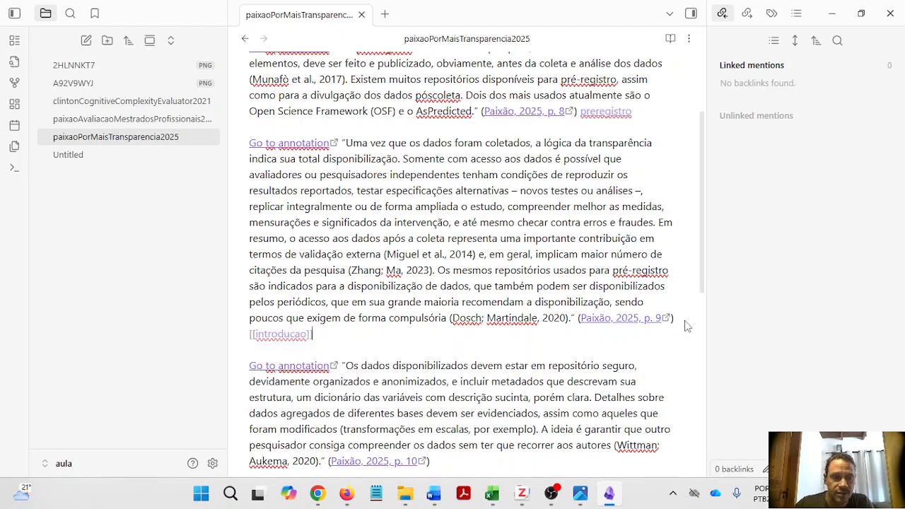
pyautogui.click(685, 325)
# - Add the internal links [[preregistro]] and [[introducao]] after the p. 10 quotation in the paixaoPorMaisTransparencia2025 note
pyautogui.scroll(-2, 495, 326)
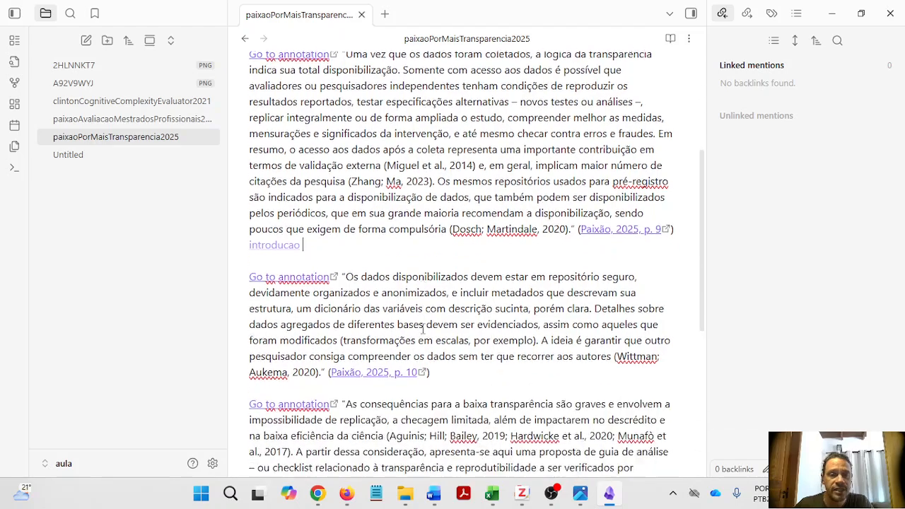
pyautogui.click(469, 328)
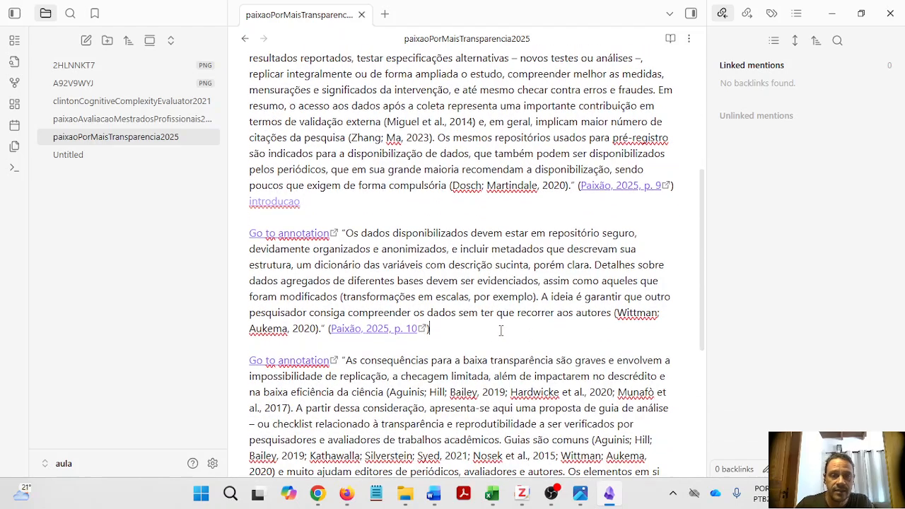
pyautogui.write('[[')
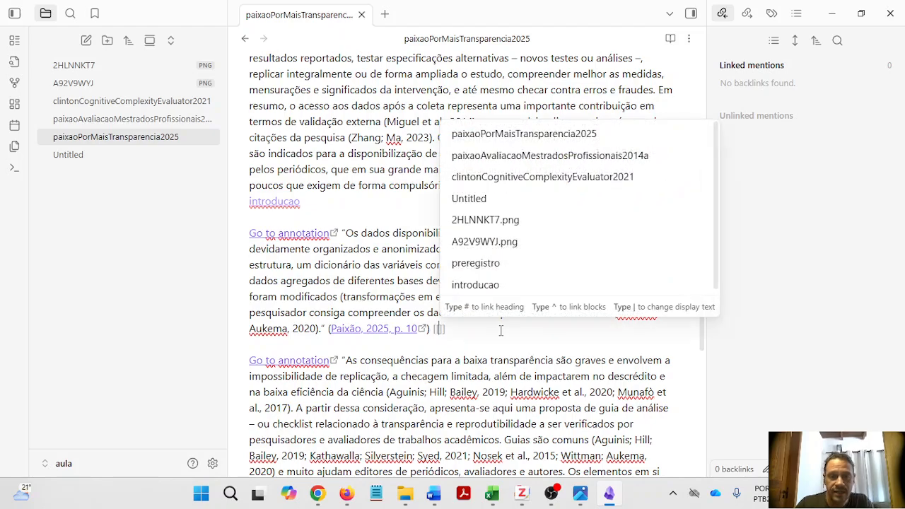
pyautogui.write('preregistro')
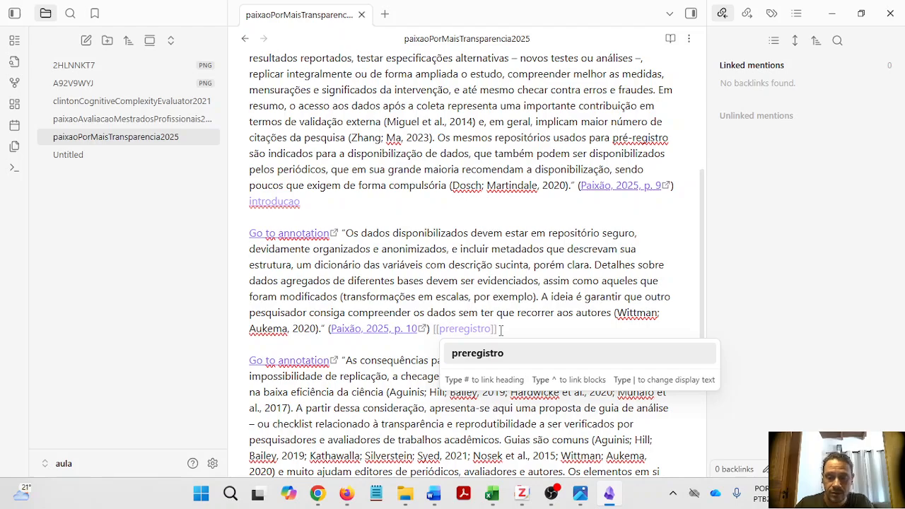
pyautogui.press('Return')
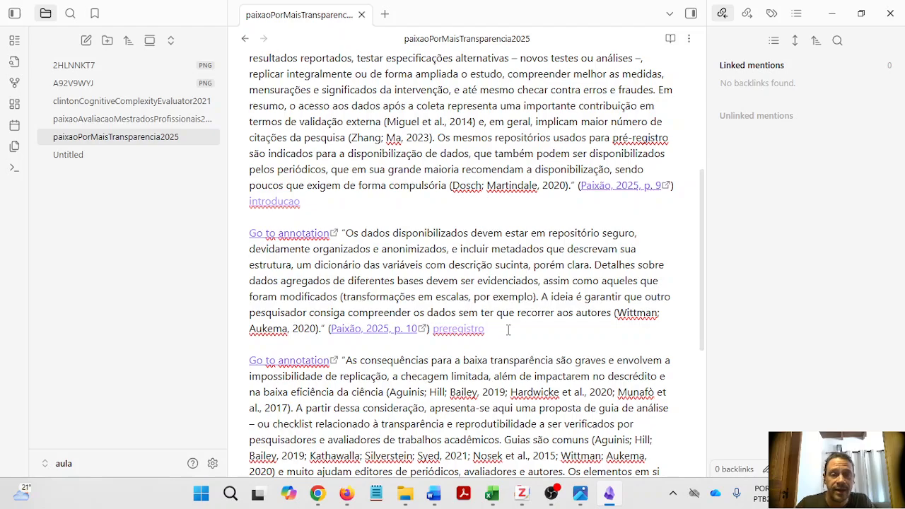
pyautogui.write('[[')
pyautogui.write('introducao')
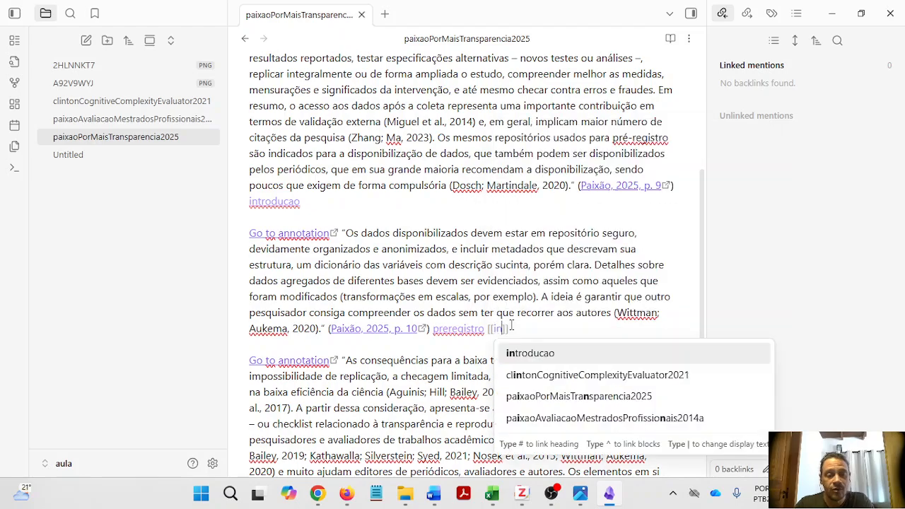
pyautogui.press('Return')
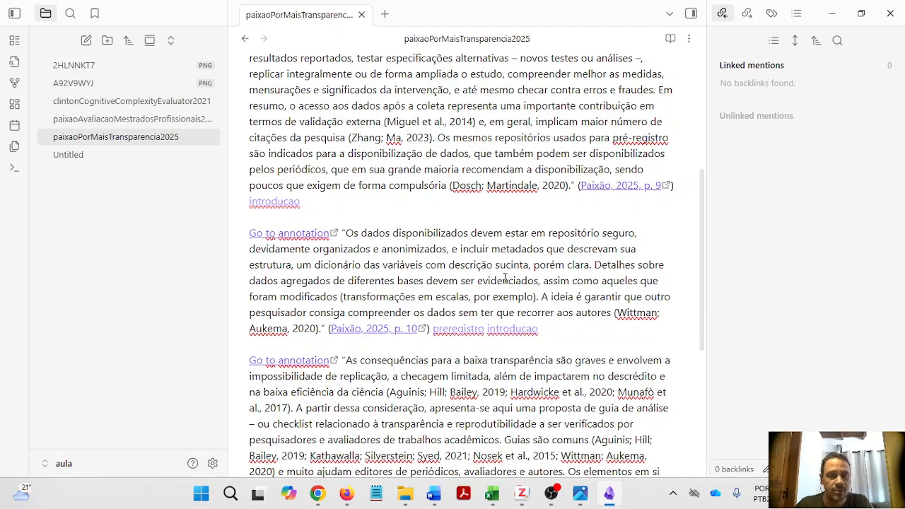
# - Replace the #conclusao tag after the p. 13 quotation with the internal link [[conclusao]]
pyautogui.scroll(-5, 513, 282)
pyautogui.click(374, 322)
pyautogui.press('BackSpace')
pyautogui.press('BackSpace')
pyautogui.press('BackSpace')
pyautogui.press('BackSpace')
pyautogui.press('BackSpace')
pyautogui.press('BackSpace')
pyautogui.press('BackSpace')
pyautogui.press('BackSpace')
pyautogui.press('BackSpace')
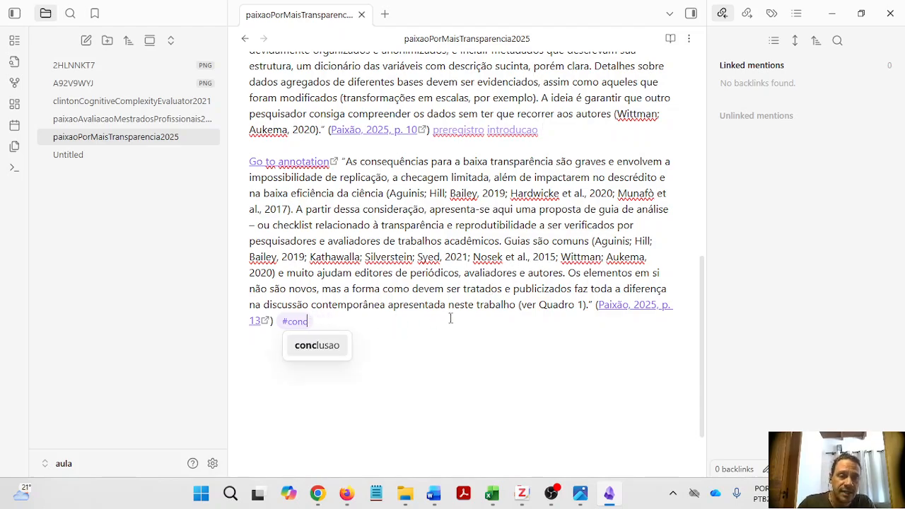
pyautogui.press('BackSpace')
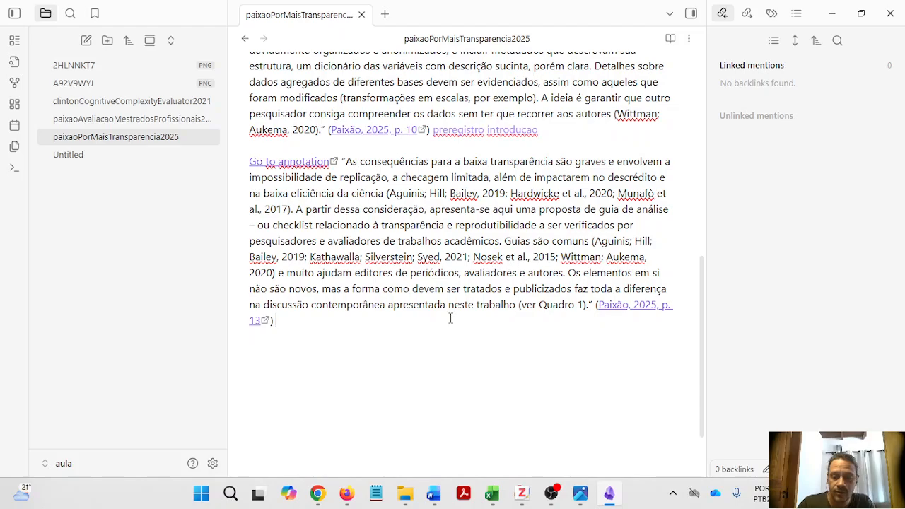
pyautogui.write('[[')
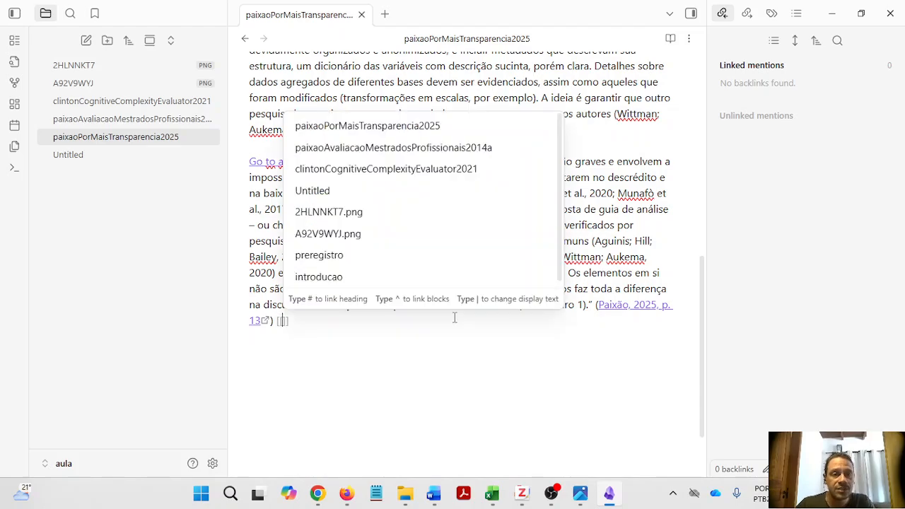
pyautogui.write('conclusao')
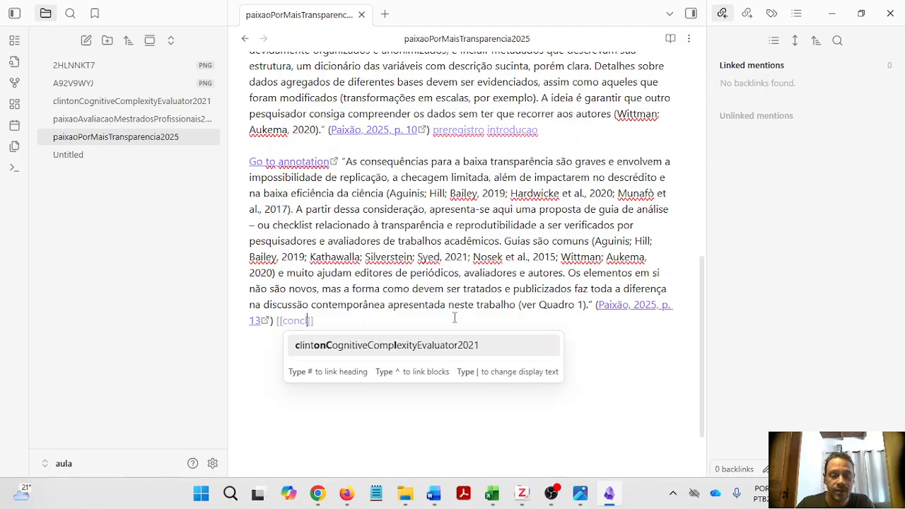
pyautogui.press('Return')
pyautogui.press('Return')
pyautogui.scroll(4, 427, 216)
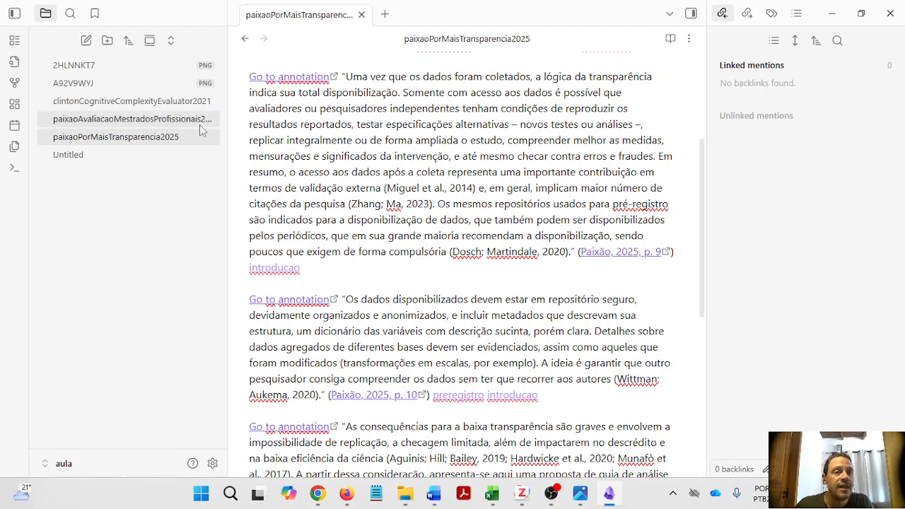
# - In the clintonCognitiveComplexityEvaluator2021 note, replace the #introducao tag after the first p. 6 quotation with the internal link [[introducao]]
pyautogui.click(168, 103)
pyautogui.scroll(-5, 375, 258)
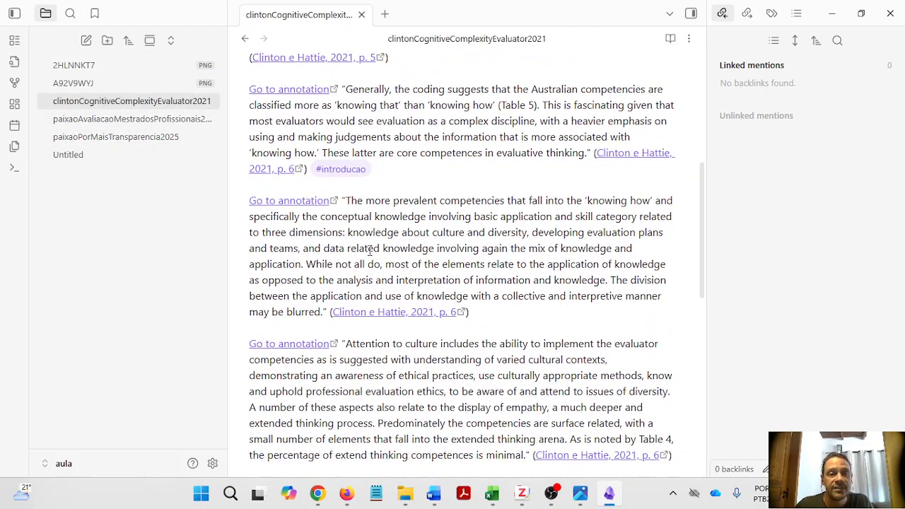
pyautogui.click(378, 176)
pyautogui.press('BackSpace')
pyautogui.press('BackSpace')
pyautogui.press('BackSpace')
pyautogui.press('BackSpace')
pyautogui.press('BackSpace')
pyautogui.press('BackSpace')
pyautogui.press('BackSpace')
pyautogui.press('BackSpace')
pyautogui.press('BackSpace')
pyautogui.press('BackSpace')
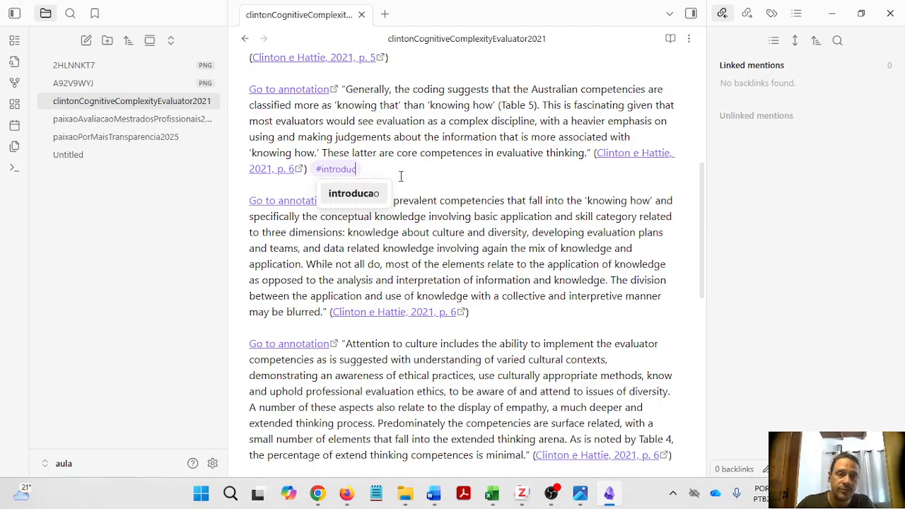
pyautogui.press('BackSpace')
pyautogui.write('[[intr')
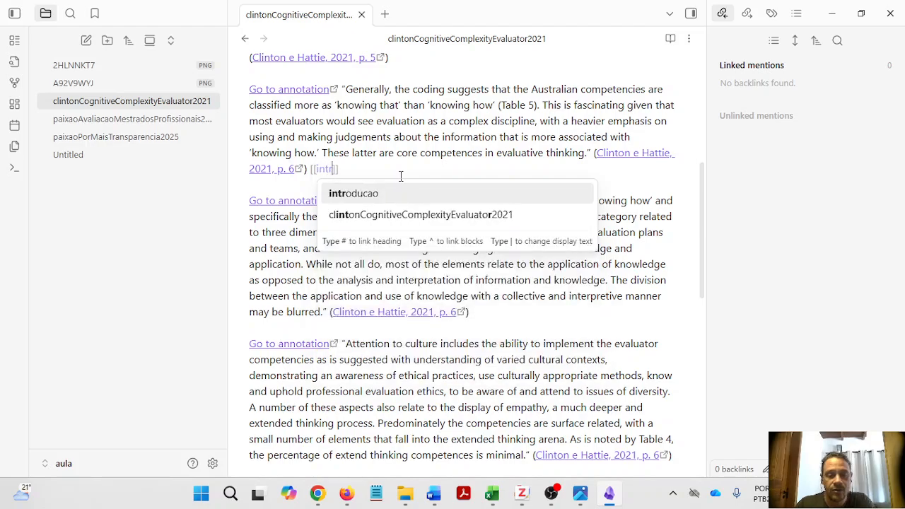
pyautogui.write('oducao')
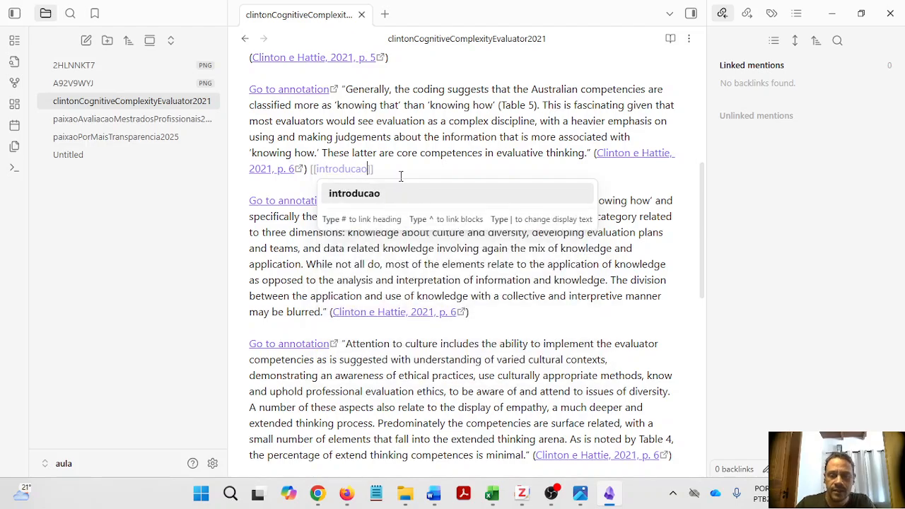
pyautogui.press('Return')
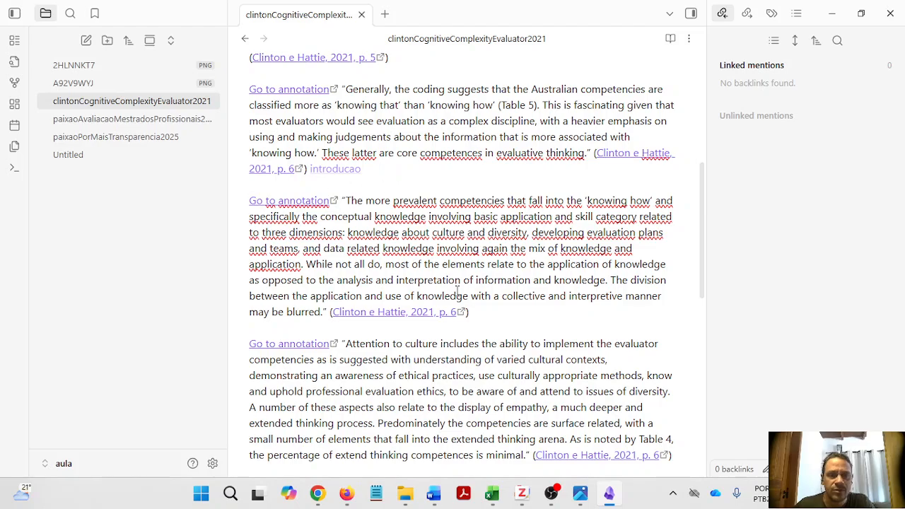
# - Add the internal link [[preregistro]] after the p. 6 quotation beginning "The more prevalent competencies"
pyautogui.click(501, 309)
pyautogui.write('[[')
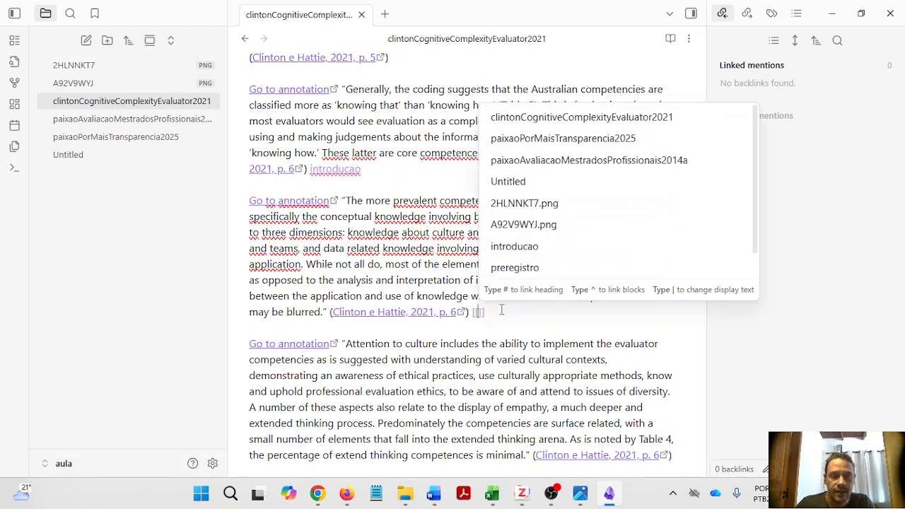
pyautogui.write('preregistro')
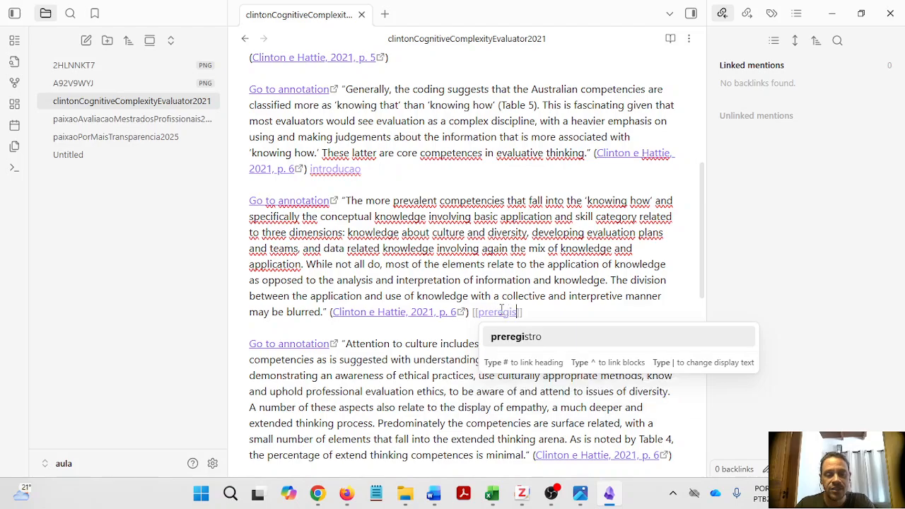
pyautogui.press('Return')
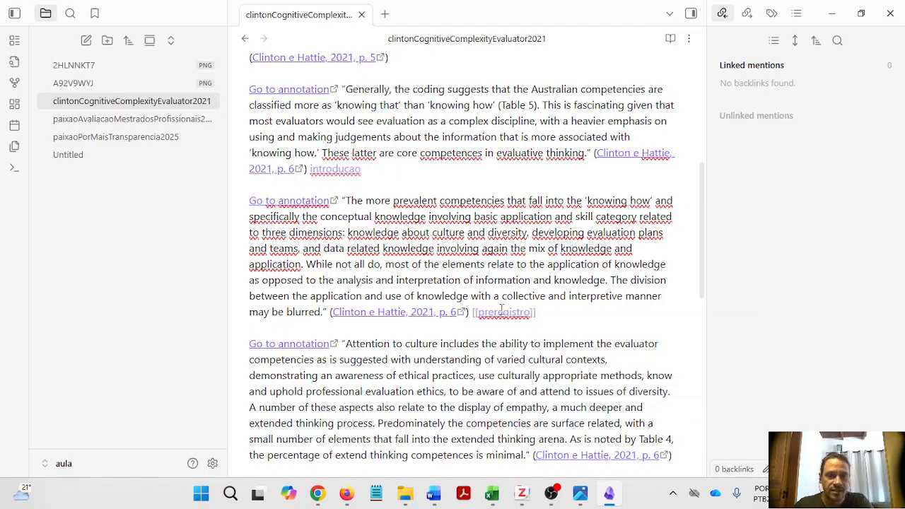
# - Replace the #conclusao tag after the note's final p. 7 quotation with the internal link [[conclusao]]
pyautogui.scroll(-3, 621, 288)
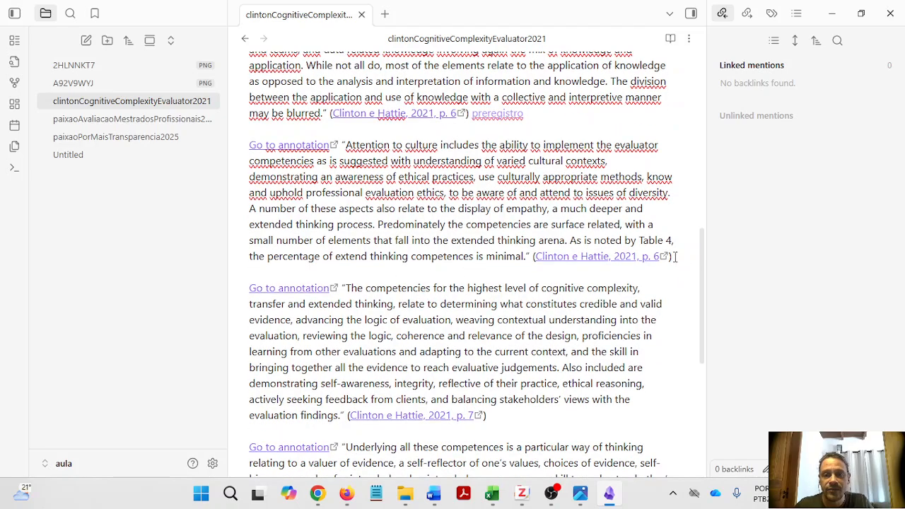
pyautogui.scroll(-5, 675, 256)
pyautogui.click(412, 246)
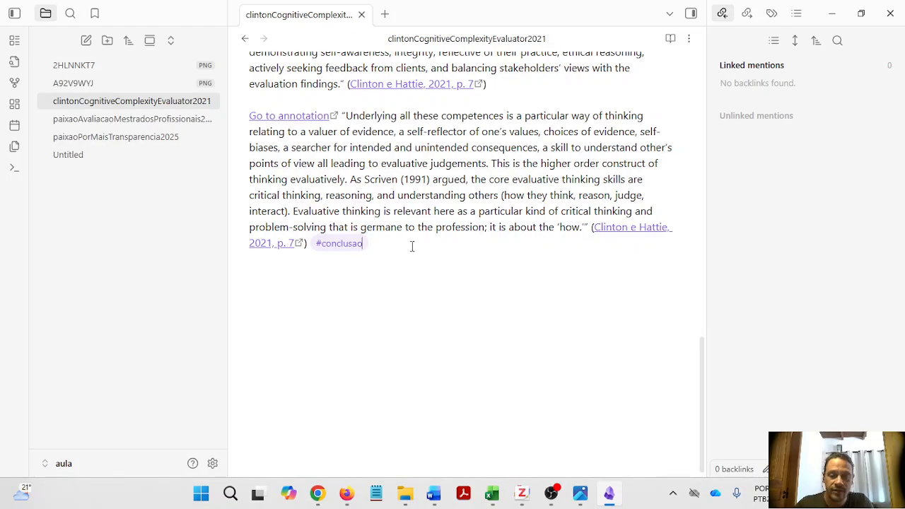
pyautogui.press('BackSpace')
pyautogui.press('BackSpace')
pyautogui.press('BackSpace')
pyautogui.press('BackSpace')
pyautogui.press('BackSpace')
pyautogui.press('BackSpace')
pyautogui.press('BackSpace')
pyautogui.press('BackSpace')
pyautogui.press('BackSpace')
pyautogui.press('BackSpace')
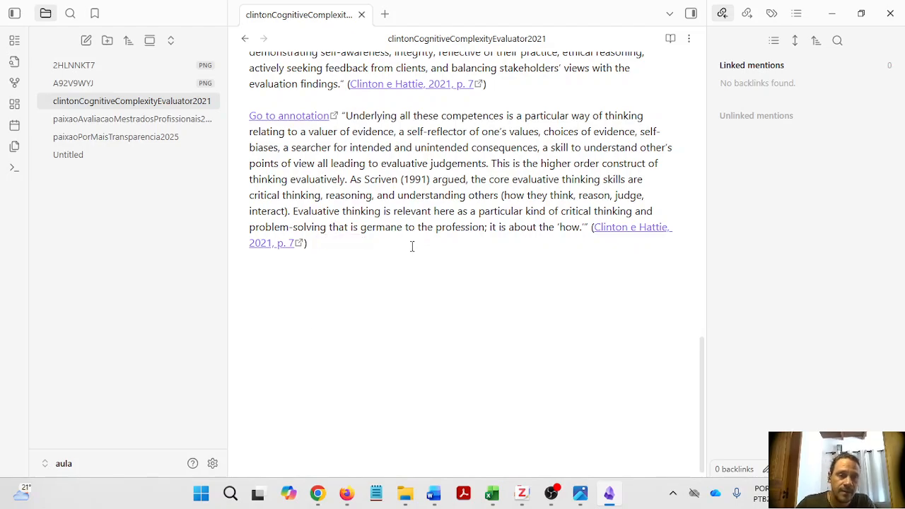
pyautogui.write('[[conc')
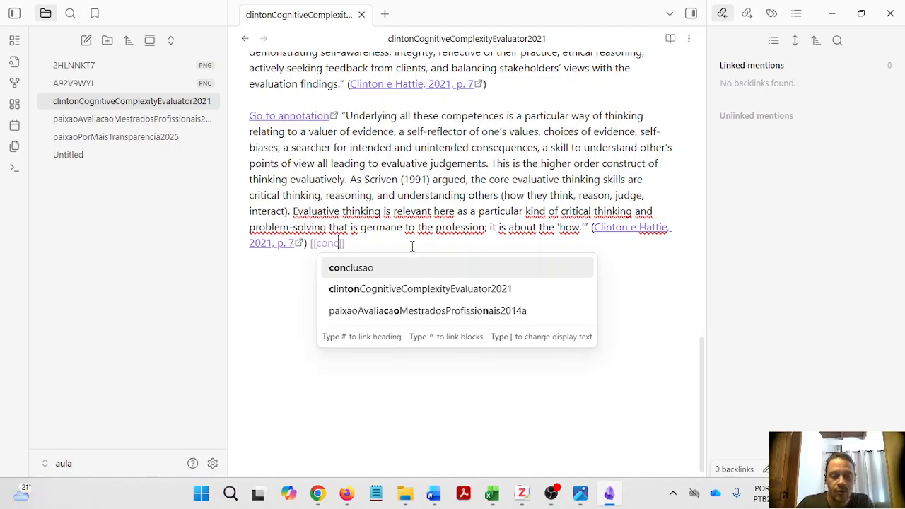
pyautogui.write('lusao')
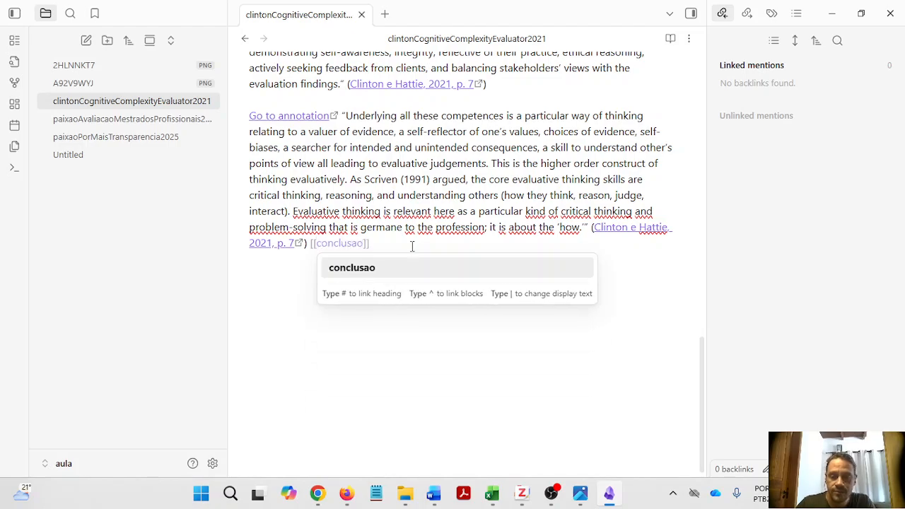
pyautogui.press('Return')
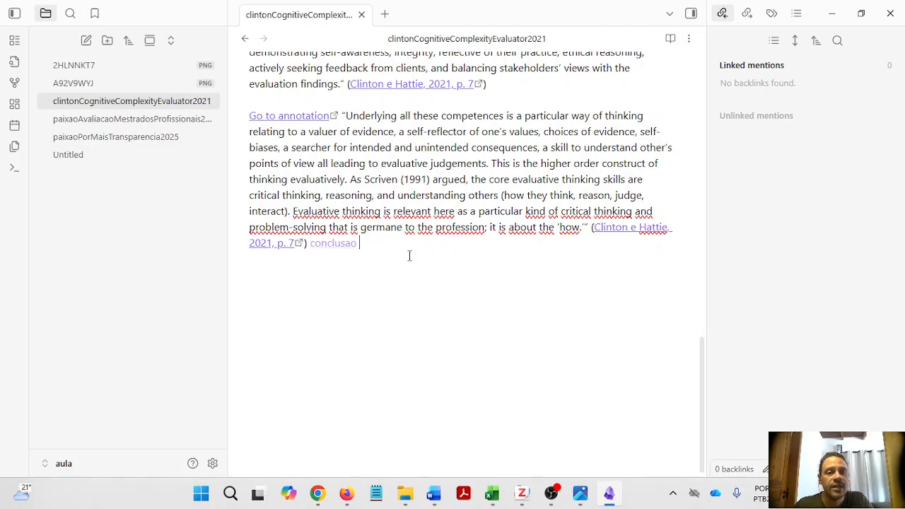
# - Insert the internal link [[preregistro]] inside the first p. 7 quotation, between "evaluative judgements." and "Also included"
pyautogui.scroll(10, 364, 219)
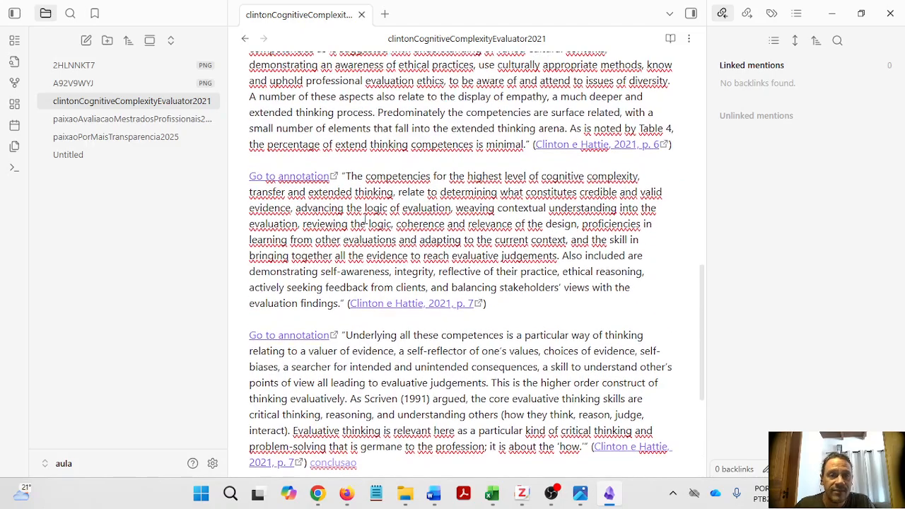
pyautogui.scroll(-3, 621, 324)
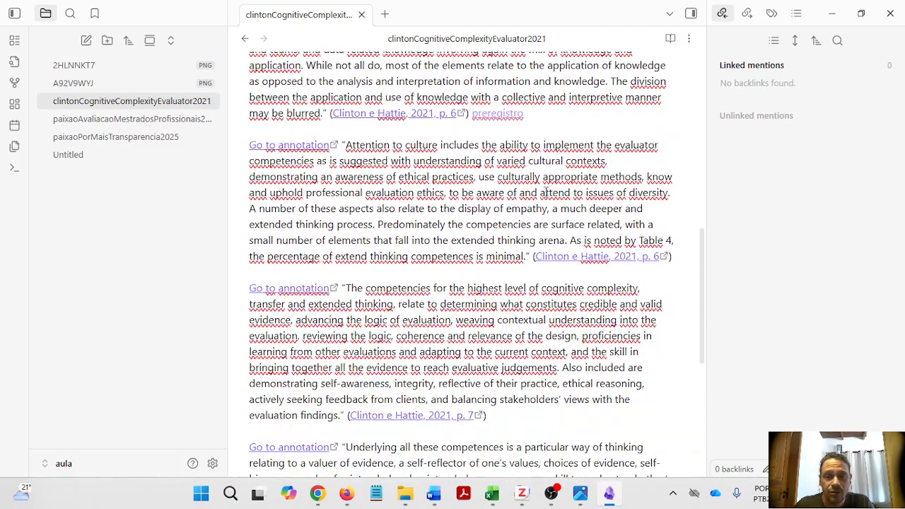
pyautogui.scroll(3, 472, 320)
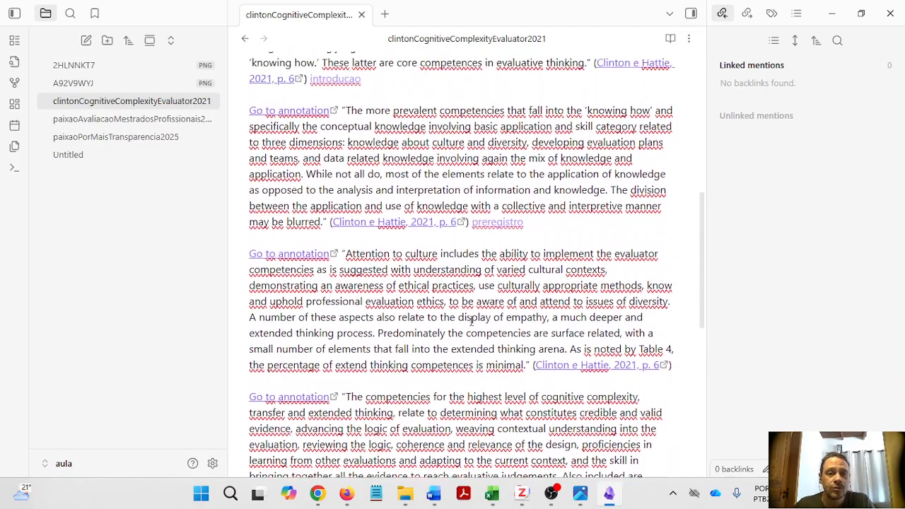
pyautogui.scroll(-6, 532, 254)
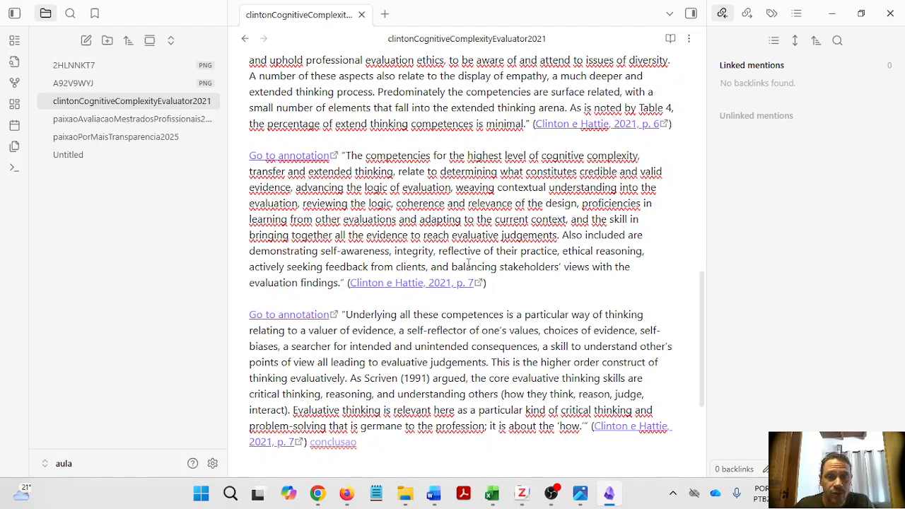
pyautogui.moveTo(344, 157); pyautogui.dragTo(559, 236)
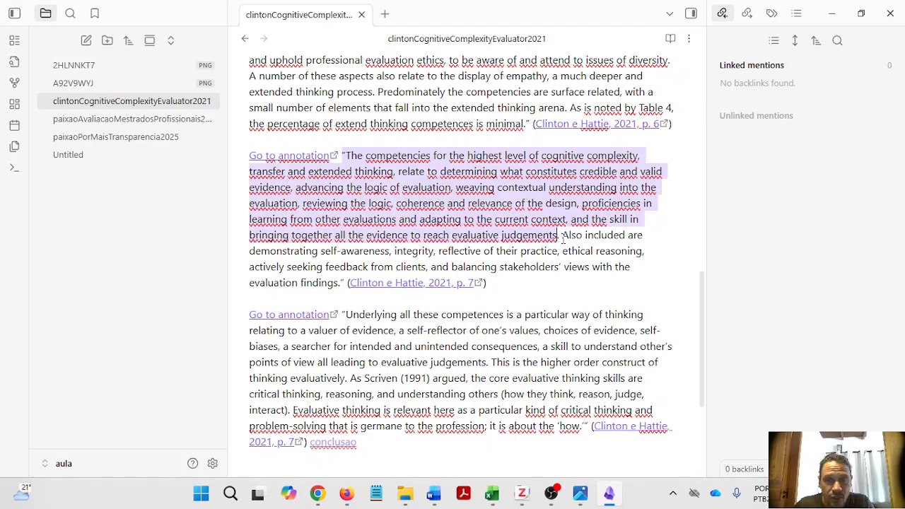
pyautogui.click(563, 237)
pyautogui.write('[[')
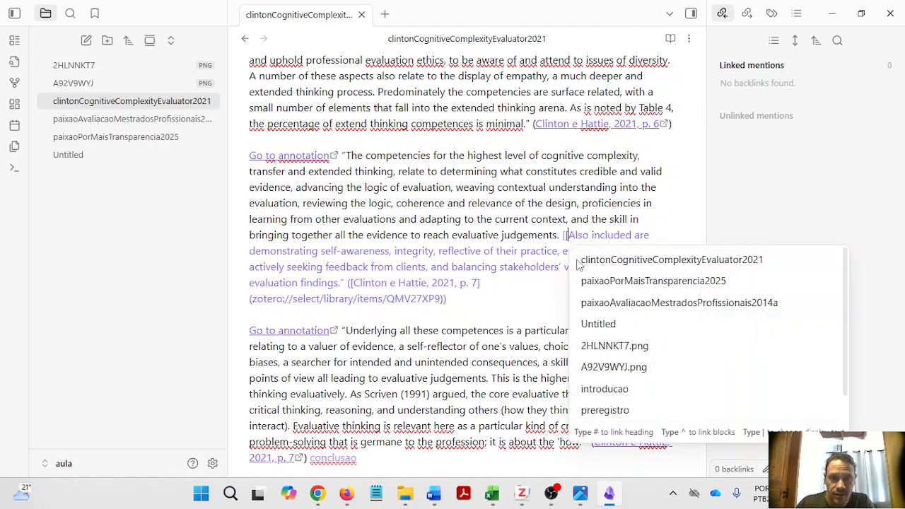
pyautogui.write('preregistro')
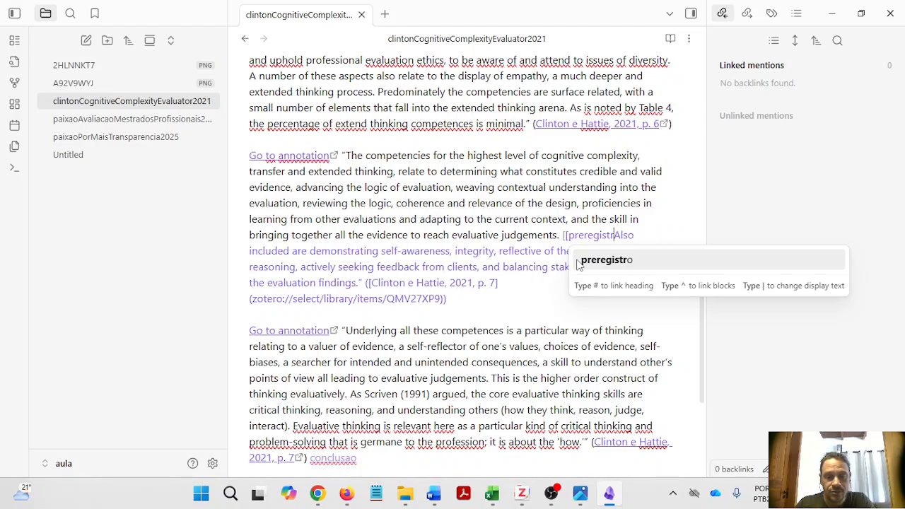
pyautogui.press('Return')
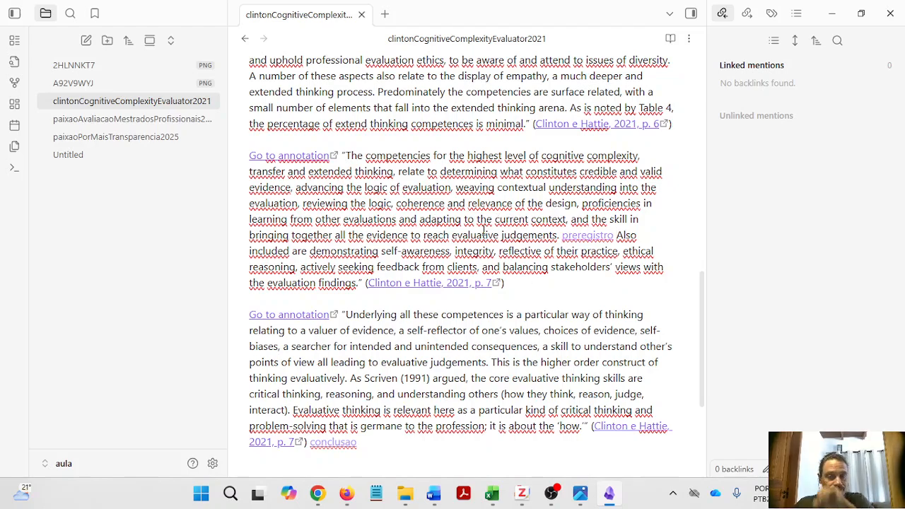
# - In the paixaoAvaliacaoMestradosProfissionais2014a note, replace the #introducao tag after the p. 521 quotation with the internal link [[introducao]]
pyautogui.click(183, 119)
pyautogui.scroll(-10, 408, 237)
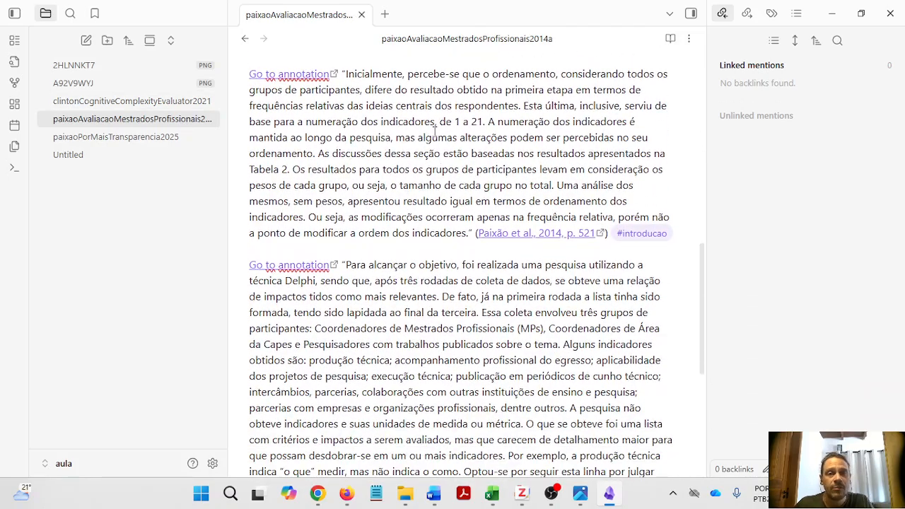
pyautogui.scroll(3, 438, 125)
pyautogui.scroll(-5, 495, 191)
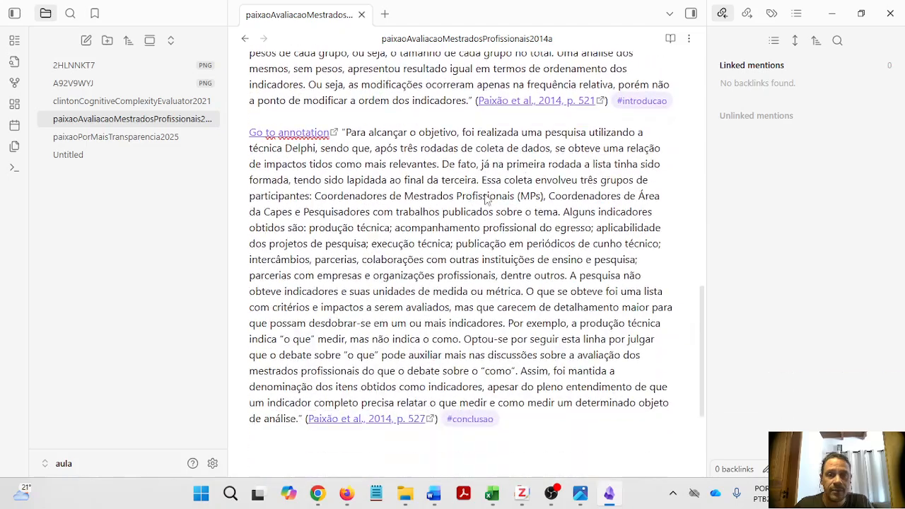
pyautogui.scroll(3, 486, 200)
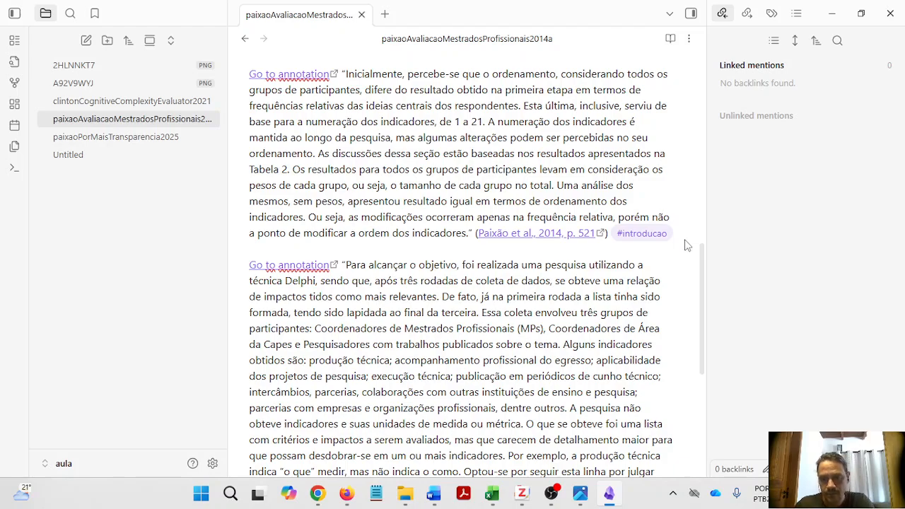
pyautogui.click(671, 234)
pyautogui.press('BackSpace')
pyautogui.press('BackSpace')
pyautogui.press('BackSpace')
pyautogui.press('BackSpace')
pyautogui.press('BackSpace')
pyautogui.press('BackSpace')
pyautogui.press('BackSpace')
pyautogui.press('BackSpace')
pyautogui.press('BackSpace')
pyautogui.press('BackSpace')
pyautogui.press('BackSpace')
pyautogui.write('[[introduc')
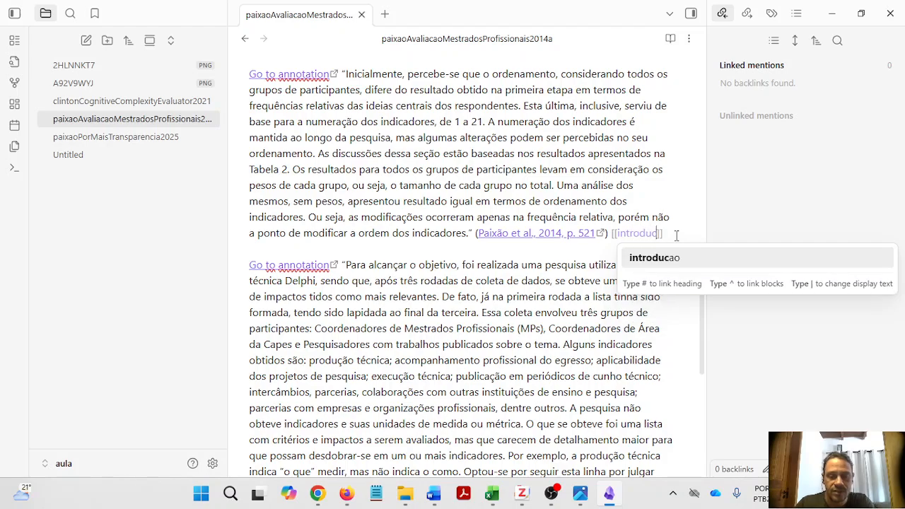
pyautogui.write('ao')
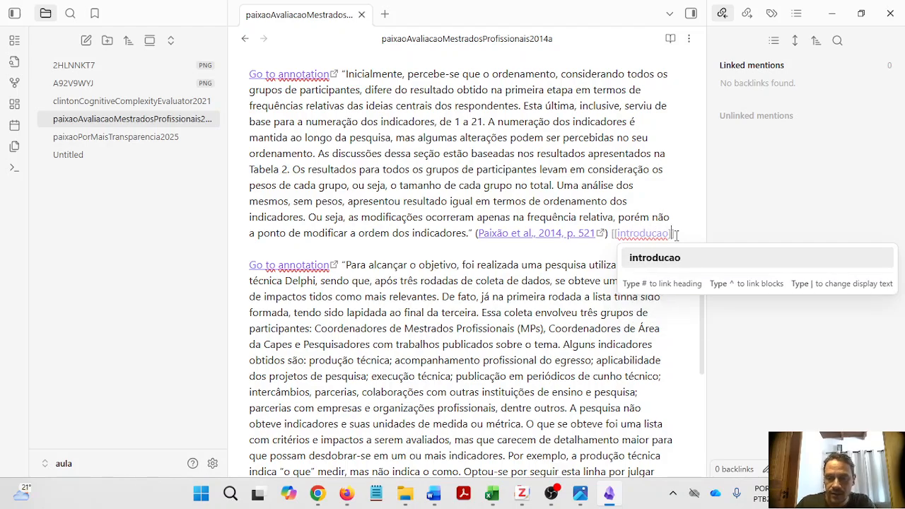
pyautogui.press('Return')
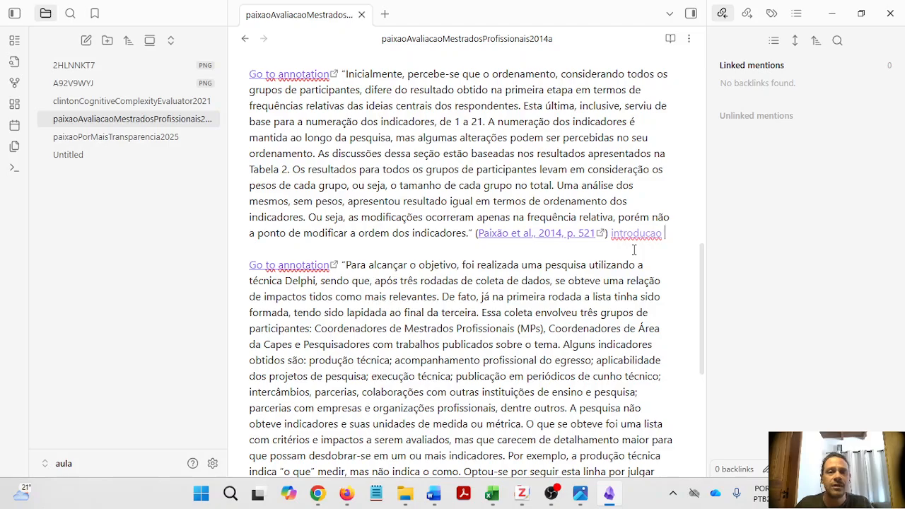
# - Replace the #conclusao tag after the p. 527 quotation with the internal link [[conclusao]]
pyautogui.scroll(-3, 634, 248)
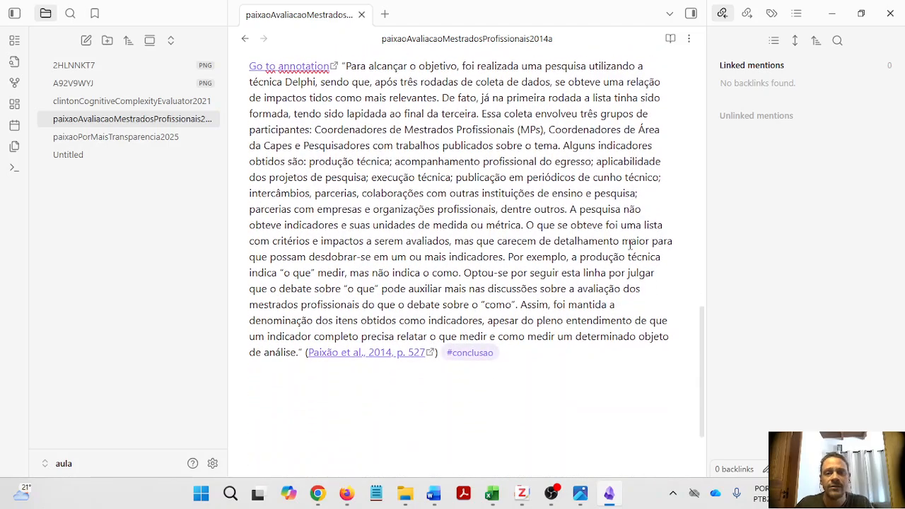
pyautogui.press('BackSpace')
pyautogui.press('BackSpace')
pyautogui.press('BackSpace')
pyautogui.press('BackSpace')
pyautogui.press('BackSpace')
pyautogui.press('BackSpace')
pyautogui.press('BackSpace')
pyautogui.press('BackSpace')
pyautogui.press('BackSpace')
pyautogui.press('BackSpace')
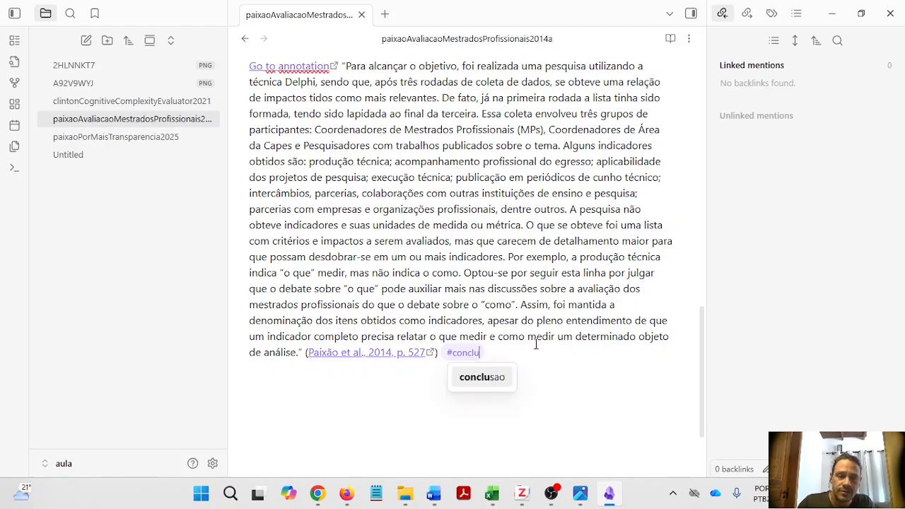
pyautogui.write('[[conclusao')
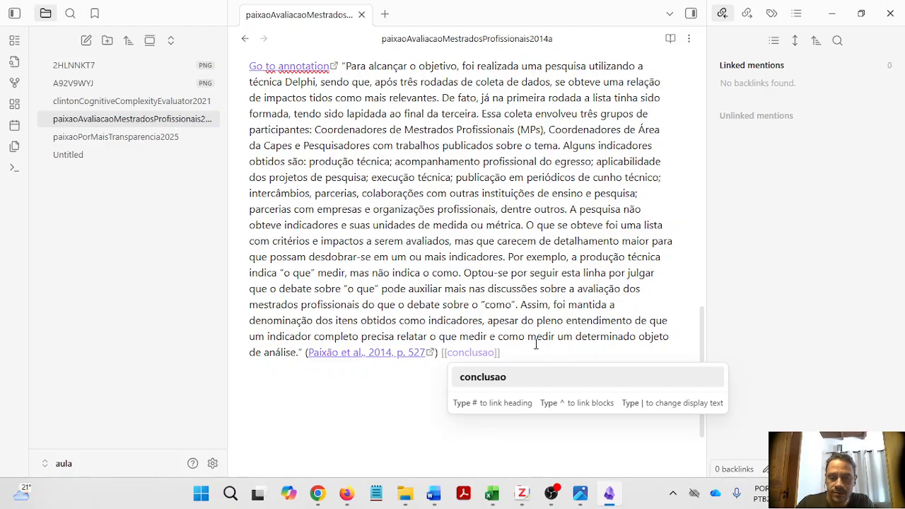
pyautogui.press('Return')
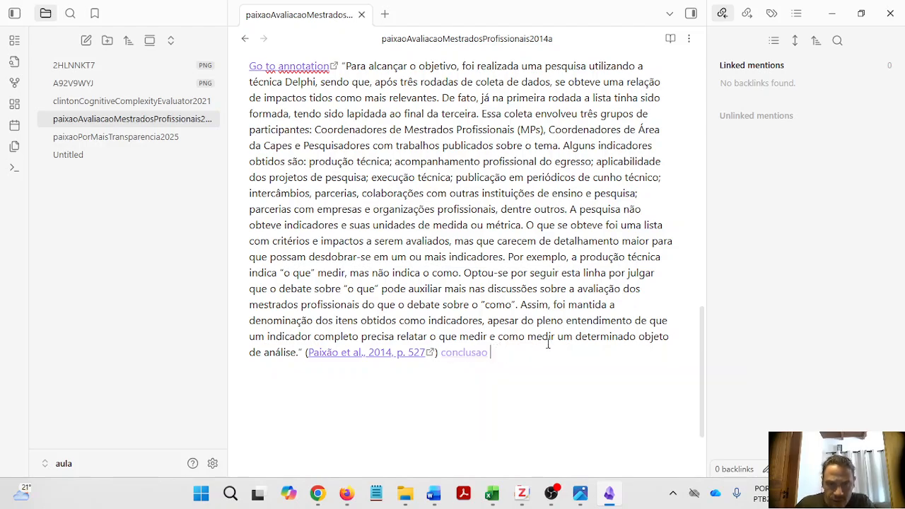
# - Create the introducao note by following its link in the clintonCognitiveComplexityEvaluator2021 note
pyautogui.scroll(15, 484, 209)
pyautogui.click(189, 106)
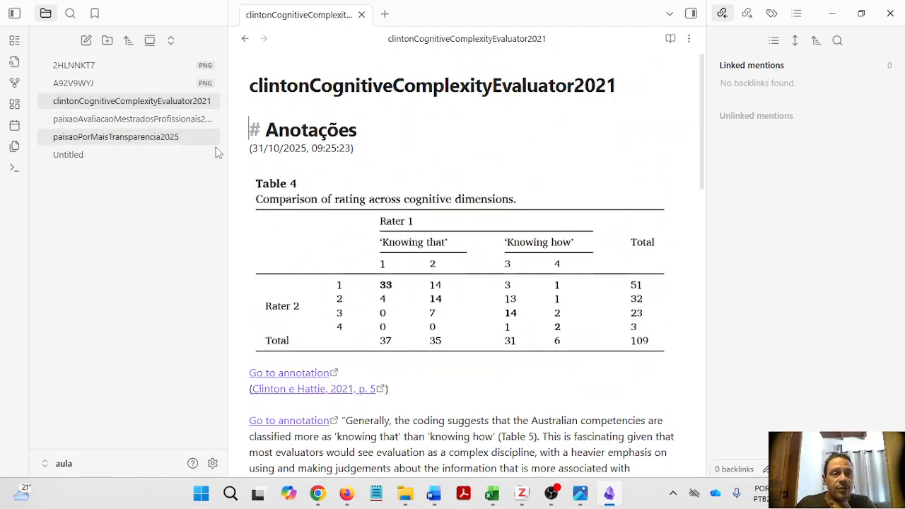
pyautogui.scroll(-4, 473, 251)
pyautogui.scroll(-1, 473, 255)
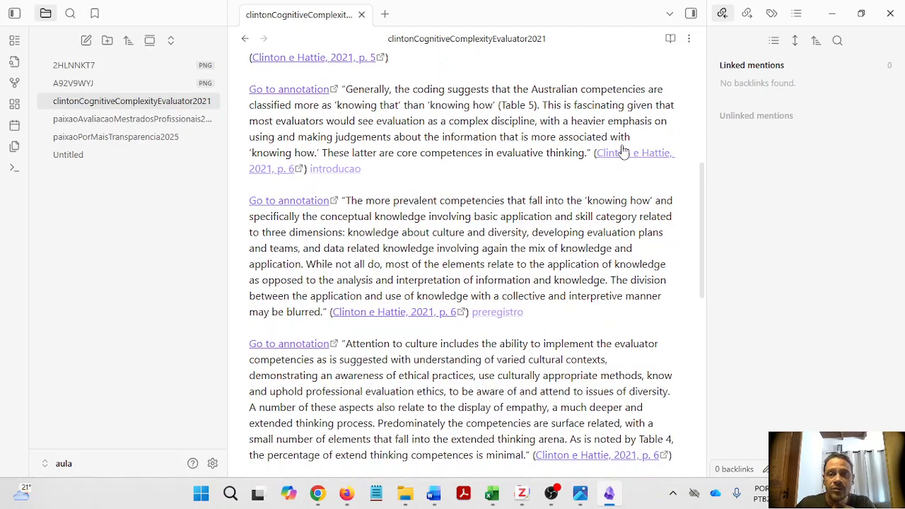
pyautogui.click(338, 169)
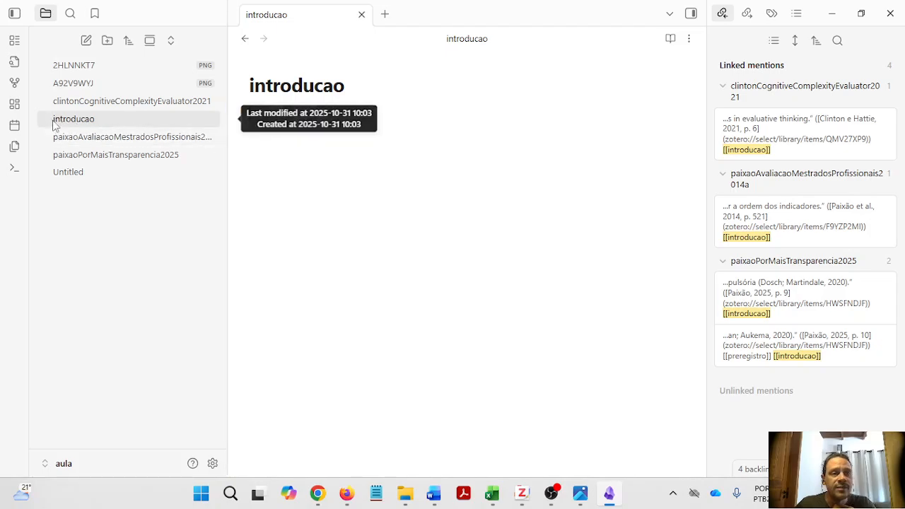
# - Return to the clintonCognitiveComplexityEvaluator2021 note and create the preregistro note by following its link after the p. 6 quotation
pyautogui.click(99, 108)
pyautogui.scroll(-10, 392, 210)
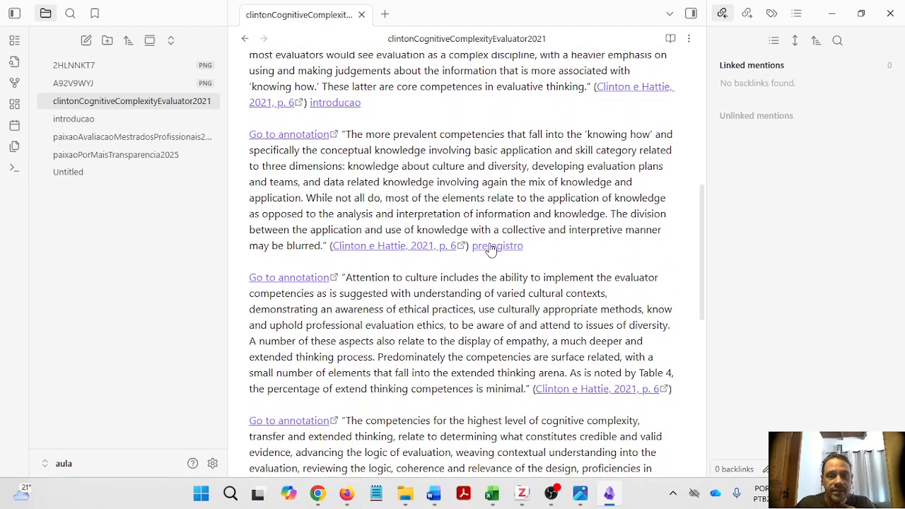
pyautogui.click(494, 245)
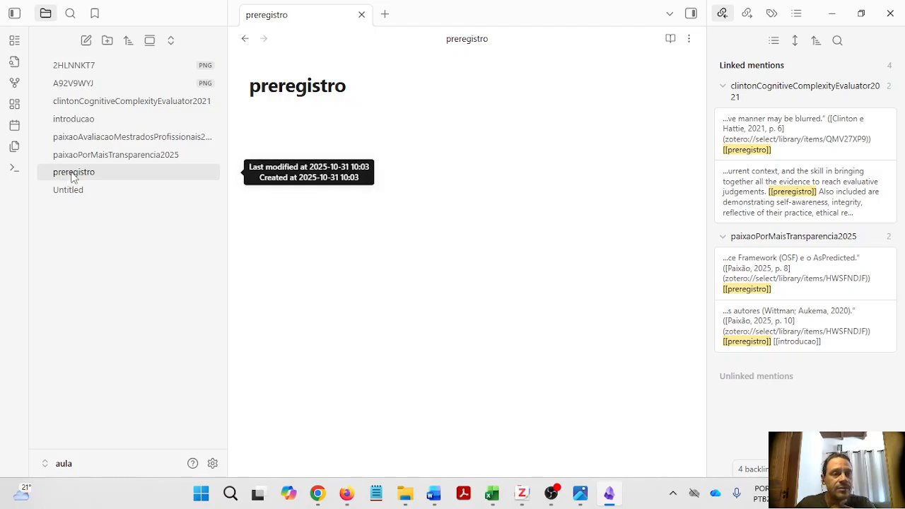
# - Create the conclusao note by following its link after the last quotation in the clintonCognitiveComplexityEvaluator2021 note
pyautogui.click(131, 102)
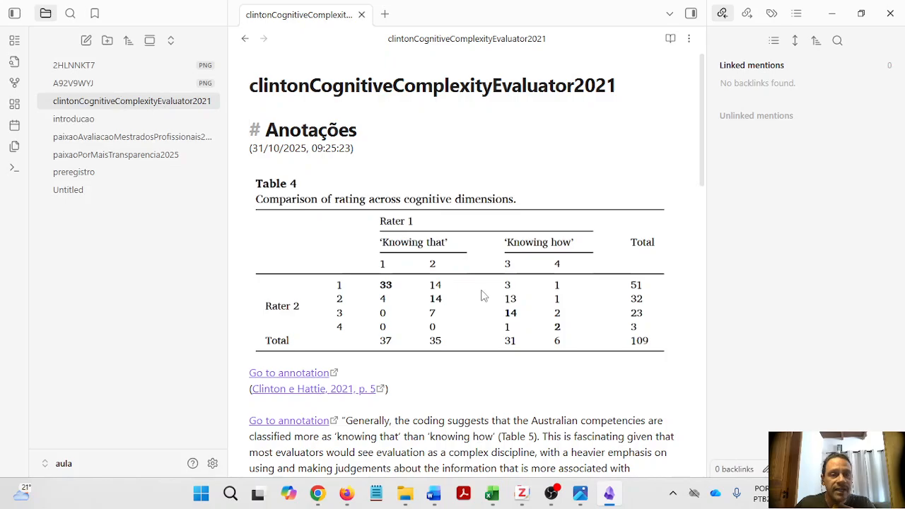
pyautogui.scroll(-15, 474, 279)
pyautogui.scroll(-3, 481, 290)
pyautogui.click(338, 310)
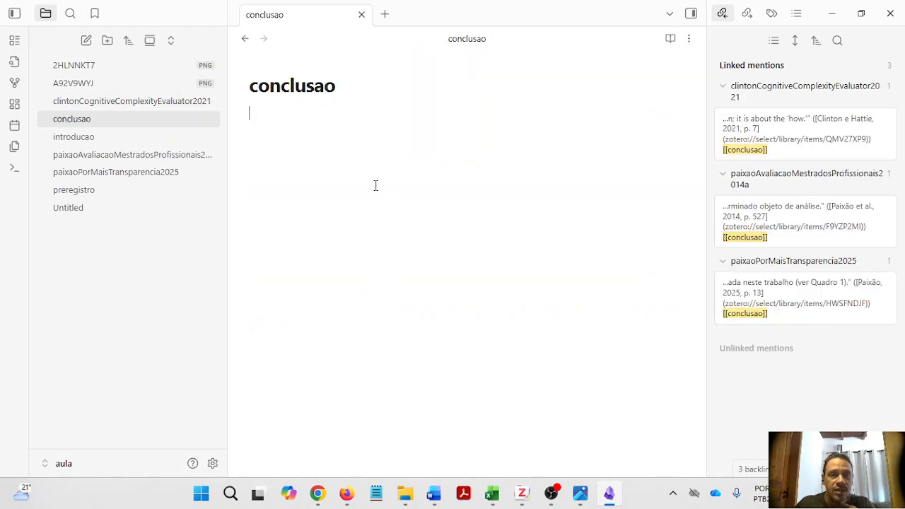
# - Review the topic links in the paixaoAvaliacaoMestradosProfissionais2014a and paixaoPorMaisTransparencia2025 notes and revisit the clintonCognitiveComplexityEvaluator2021 note
pyautogui.click(97, 159)
pyautogui.scroll(-6, 466, 258)
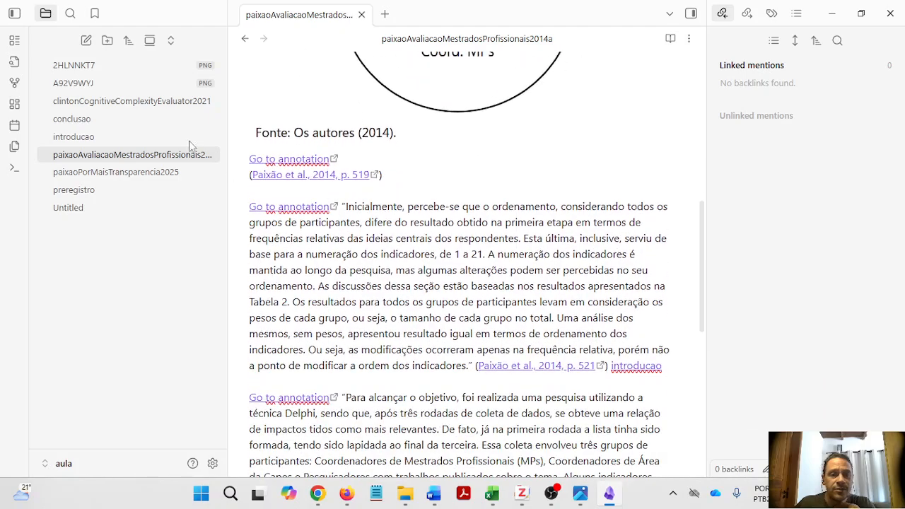
pyautogui.scroll(-2, 649, 311)
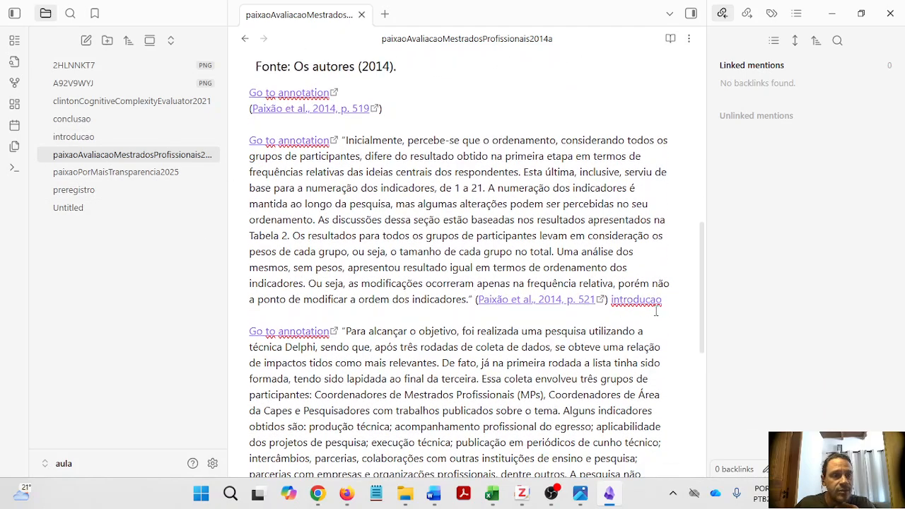
pyautogui.scroll(-5, 665, 323)
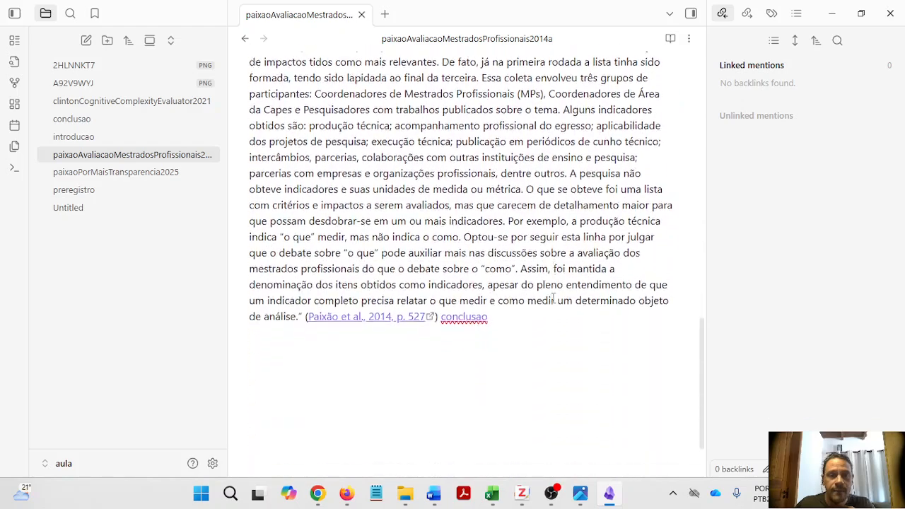
pyautogui.click(157, 177)
pyautogui.scroll(-2, 603, 180)
pyautogui.scroll(-4, 603, 181)
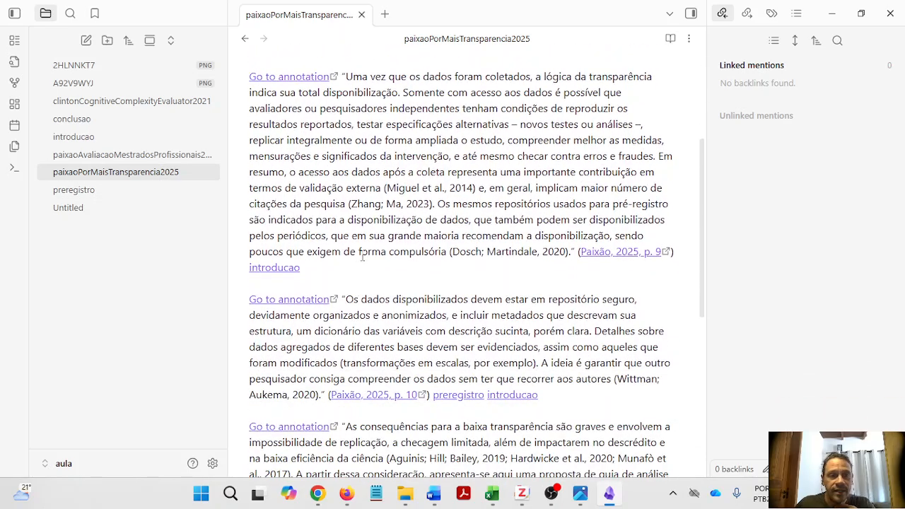
pyautogui.scroll(-2, 424, 271)
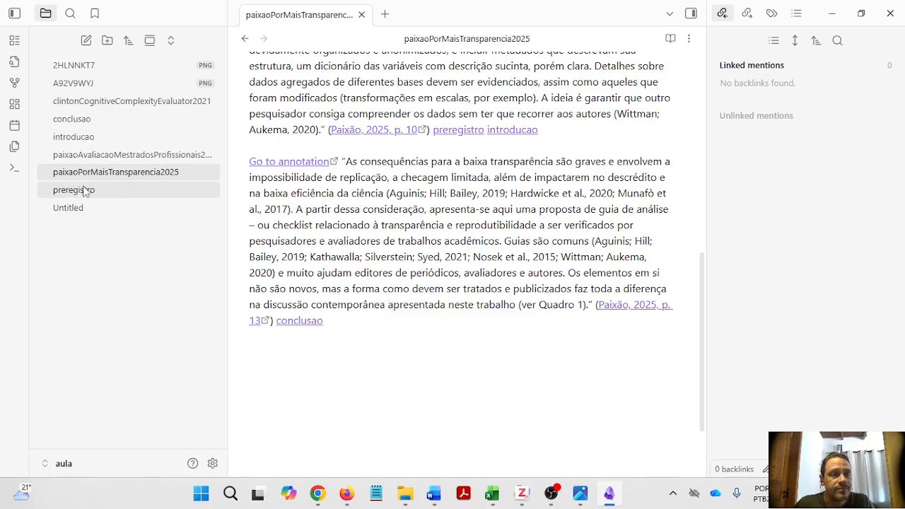
pyautogui.click(137, 101)
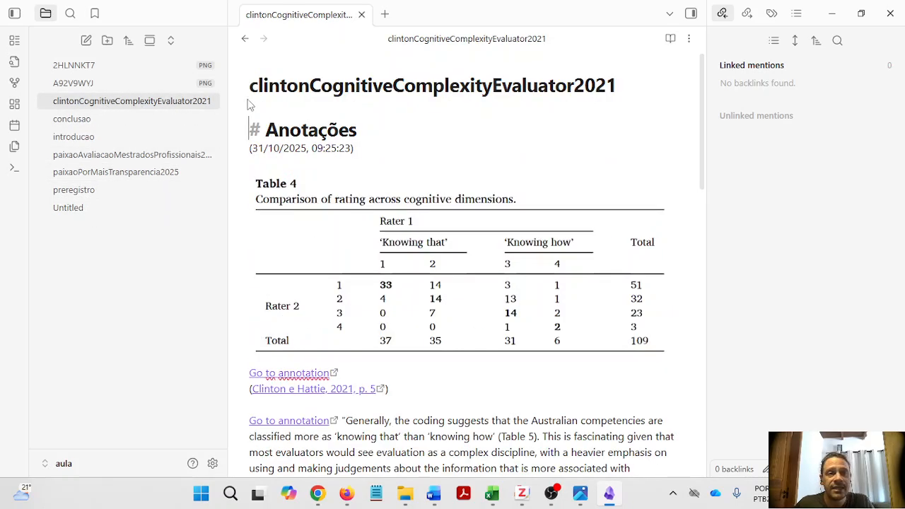
pyautogui.scroll(-5, 420, 295)
pyautogui.scroll(5, 417, 298)
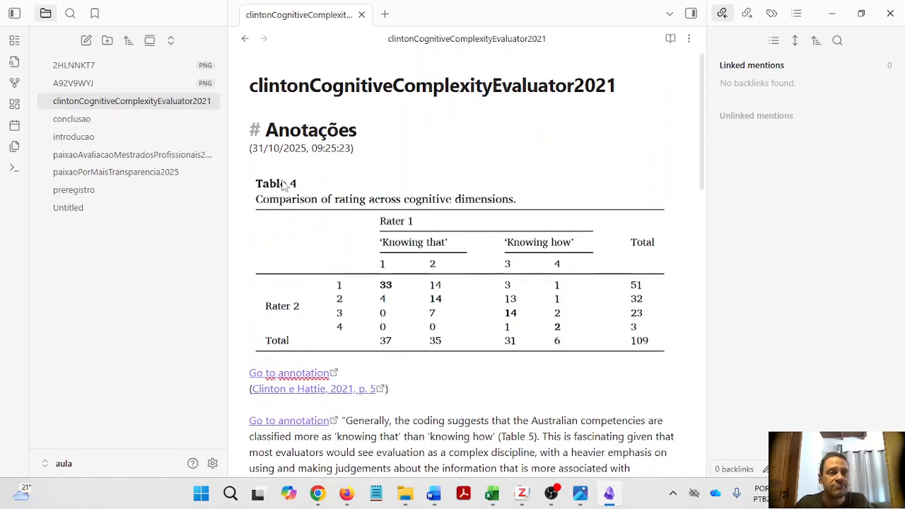
# - Examine the linked mentions of the conclusao and introducao notes, finishing on conclusao
pyautogui.click(105, 122)
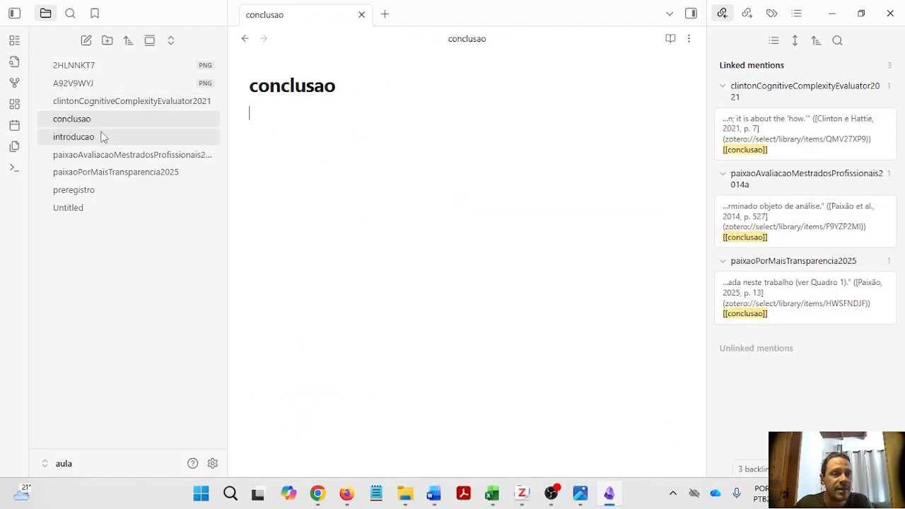
pyautogui.click(101, 137)
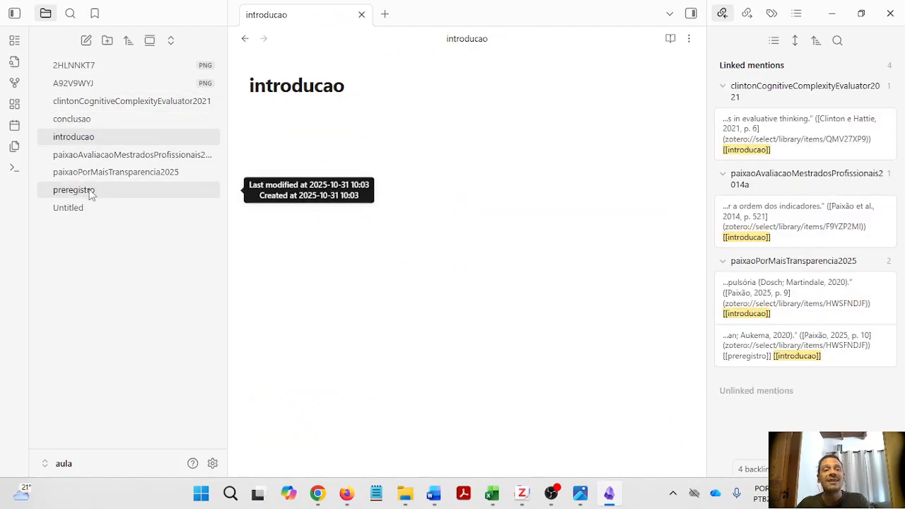
pyautogui.click(80, 124)
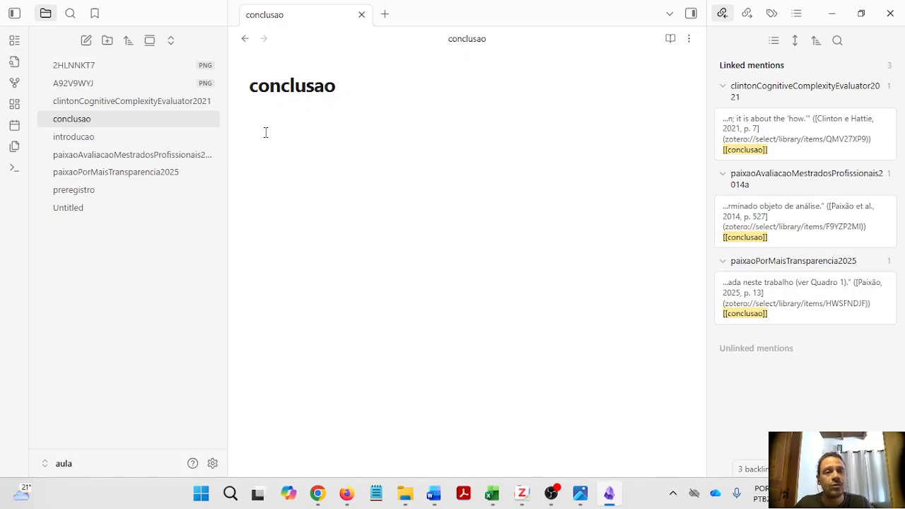
pyautogui.click(310, 117)
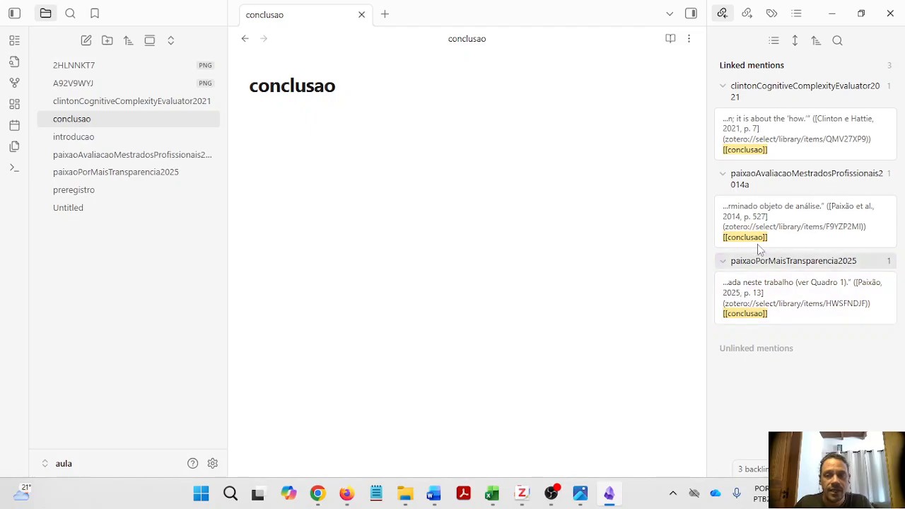
# - Try the extra-context and collapse options on conclusao's linked mentions, and collapse the entries of its three source notes individually
pyautogui.click(794, 41)
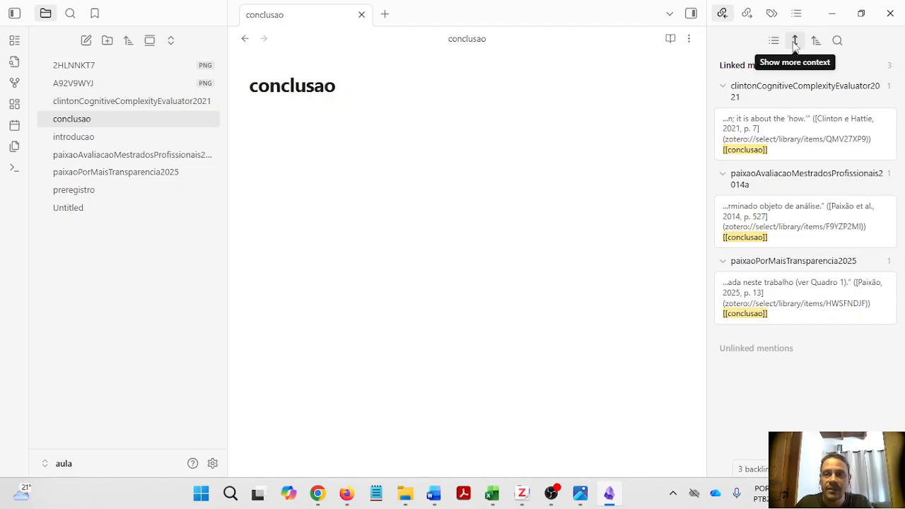
pyautogui.click(794, 42)
pyautogui.click(794, 43)
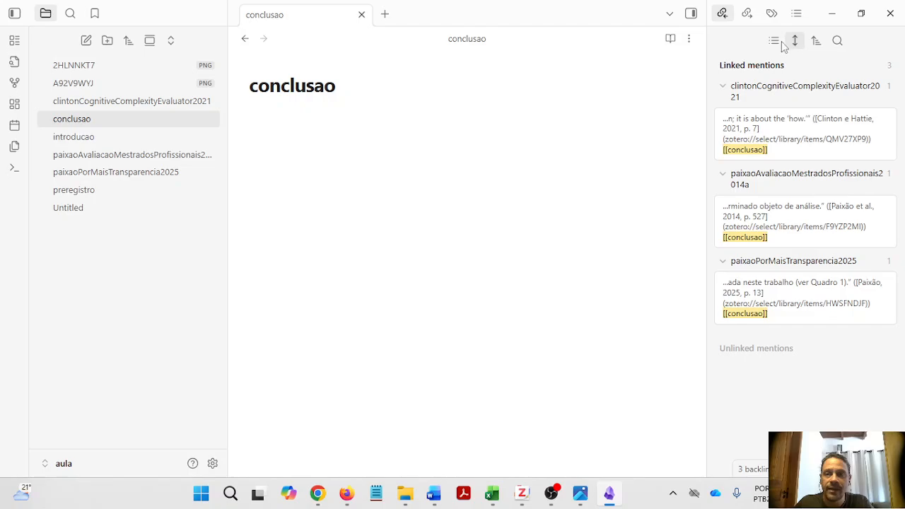
pyautogui.click(776, 42)
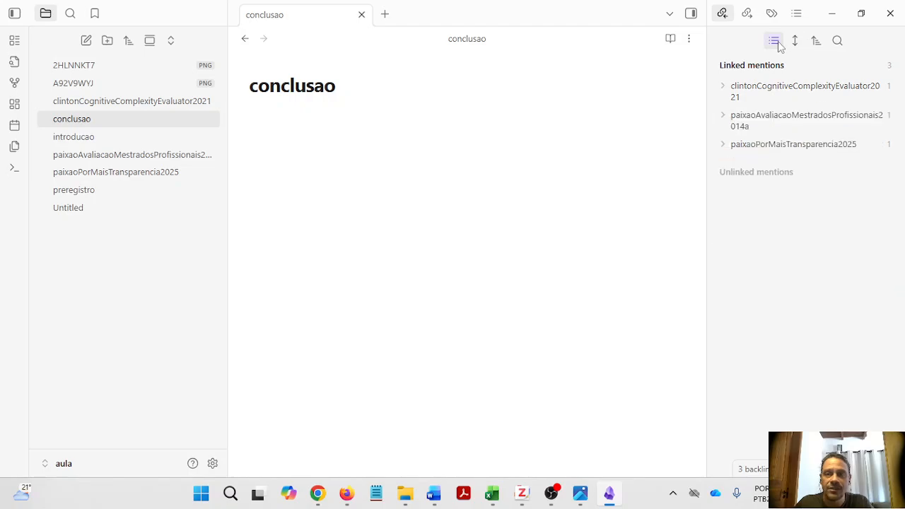
pyautogui.click(775, 41)
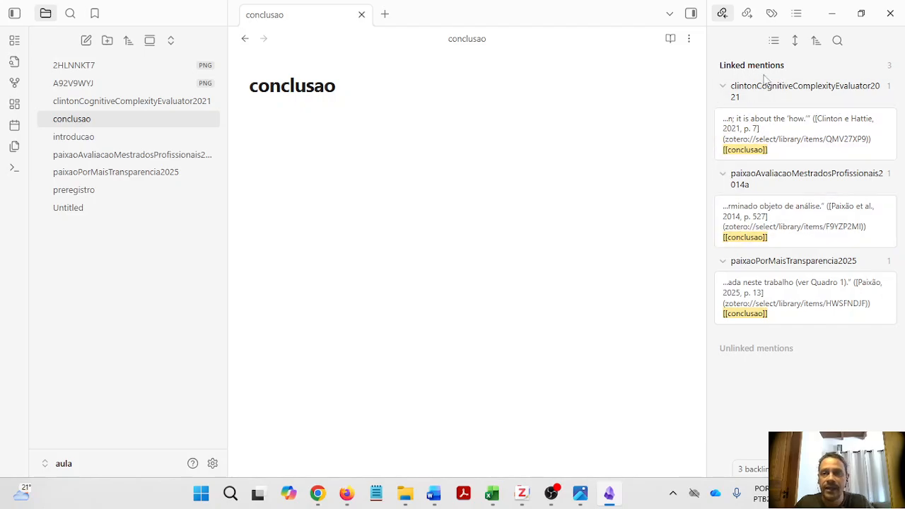
pyautogui.click(723, 86)
pyautogui.click(723, 115)
pyautogui.click(723, 146)
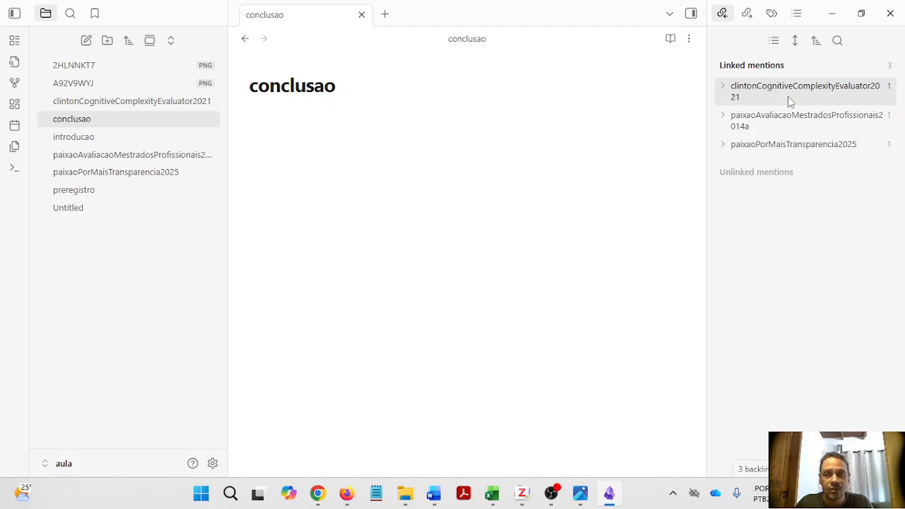
# - Show more context for conclusao's linked mentions and expand the results under every source note
pyautogui.click(794, 41)
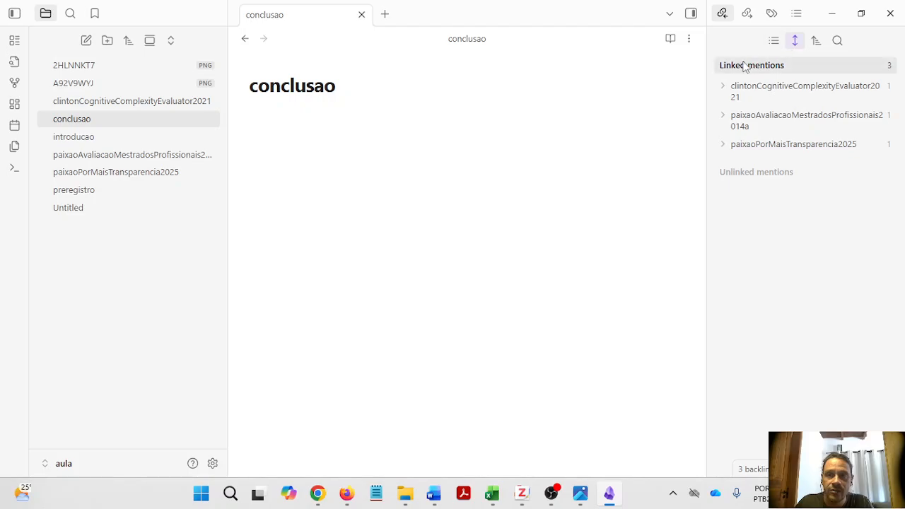
pyautogui.click(775, 43)
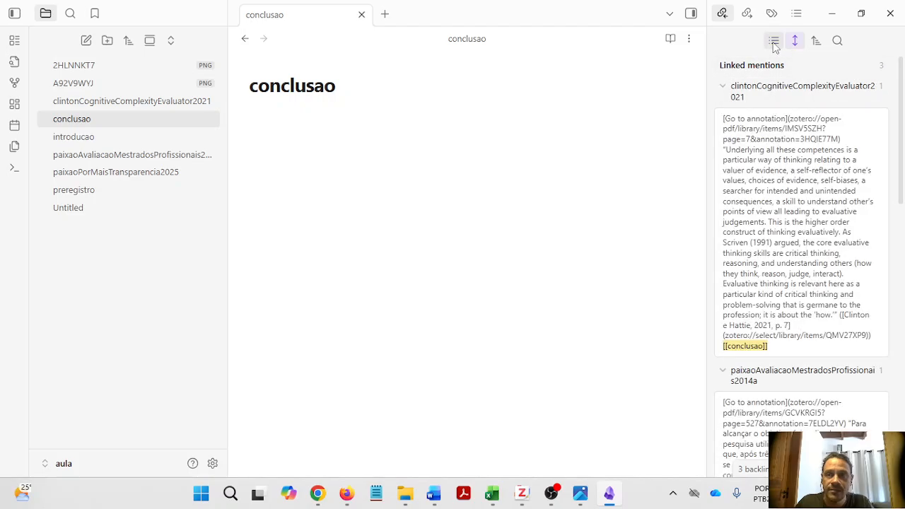
# - Turn off the extra context for conclusao's linked mentions, keeping the results under each source note expanded
pyautogui.click(778, 44)
pyautogui.click(775, 42)
pyautogui.click(794, 41)
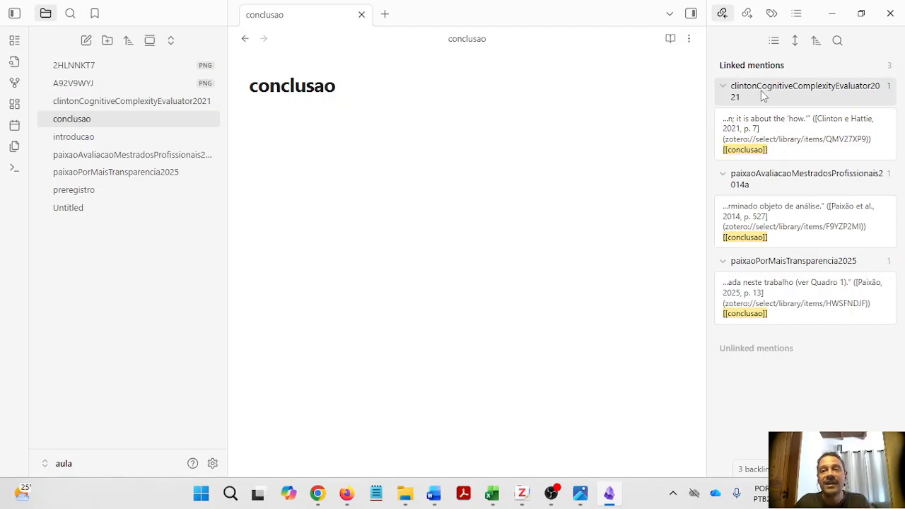
# - Copy the page 7 quotation "Underlying all these competences" with its citation from the clintonCognitiveComplexityEvaluator2021 note into the body of conclusao
pyautogui.click(773, 128)
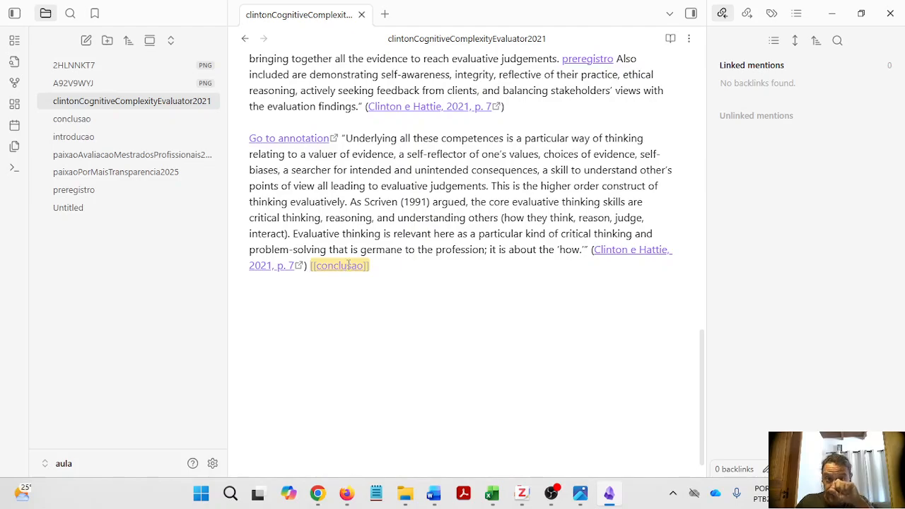
pyautogui.moveTo(342, 138); pyautogui.dragTo(309, 263)
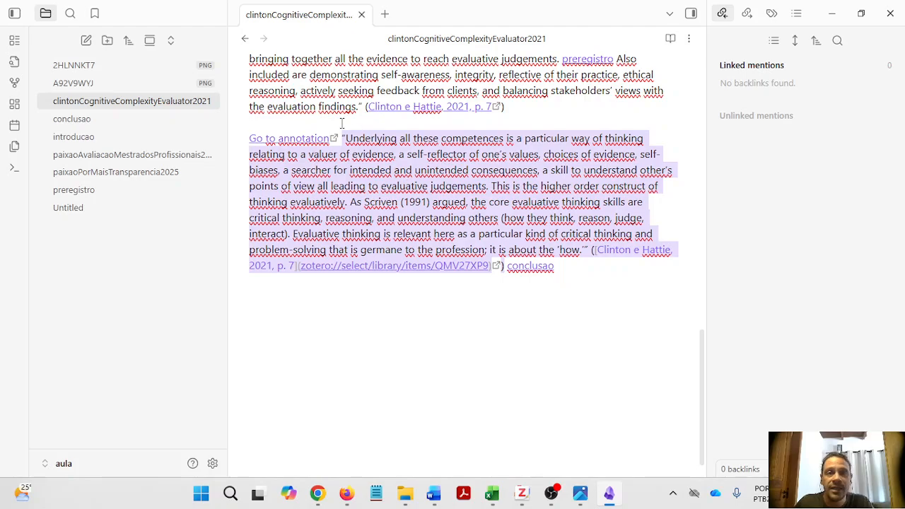
pyautogui.click(245, 40)
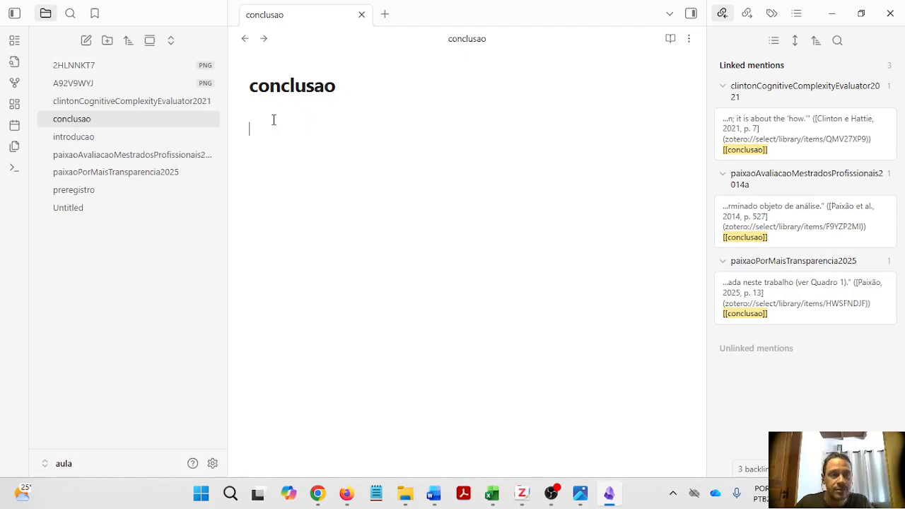
pyautogui.write('"Underlying all these competences is a particular way of thinking relating to a valuer of evidence, a self-reflector of one\'s values, choices of evidence, self-biases, a searcher for intended and unintended consequences, a skill to understand other\'s points of view all leading to evaluative judgements. This is the higher order construct of thinking evaluatively. As Scriven (1991) argued, the core evaluative thinking skills are critical thinking, reasoning, and understanding others (how they think, reason, judge, interact). Evaluative thinking is relevant here as a particular kind of critical thinking and problem-solving that is germane to the profession; it is about the ‘how.’" (Clinton e Hattie, 2021, p. 7)')
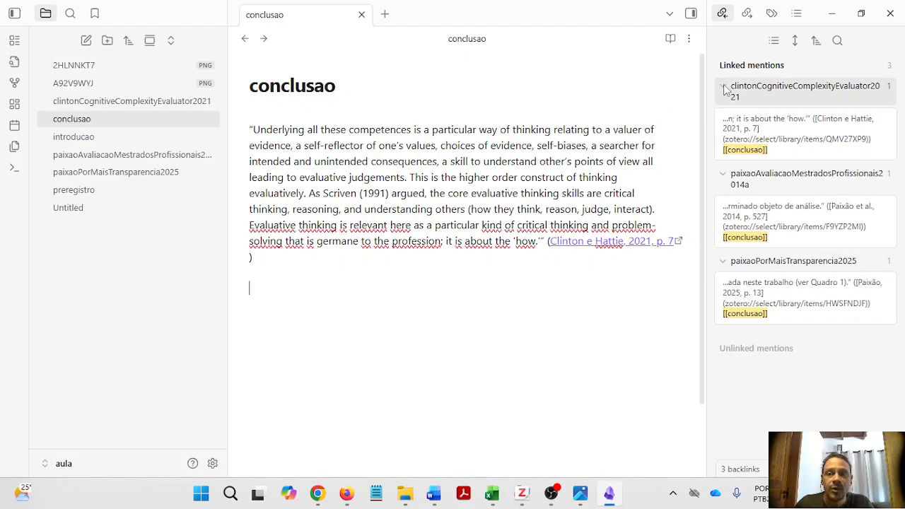
# - Add the page 527 quotation "Para alcançar o objetivo" with its citation from paixaoAvaliacaoMestradosProfissionais2014a below the first quotation in conclusao
pyautogui.click(756, 95)
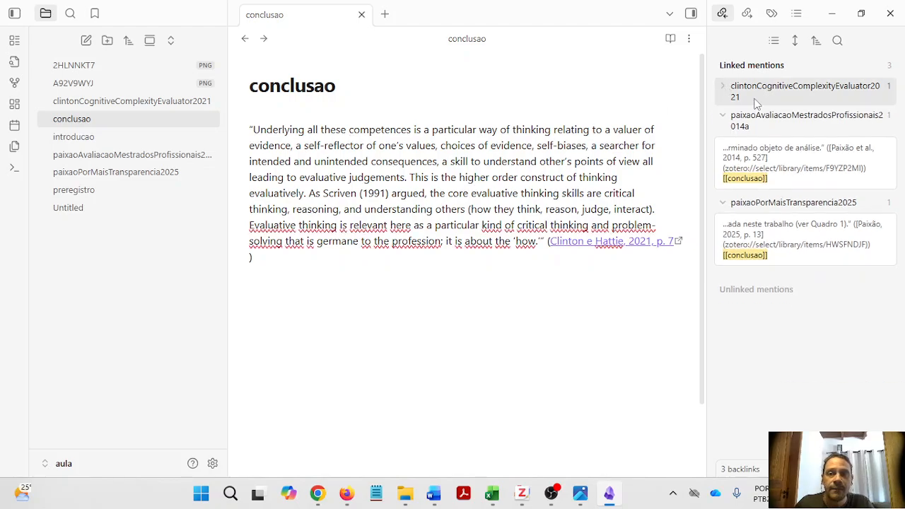
pyautogui.click(759, 160)
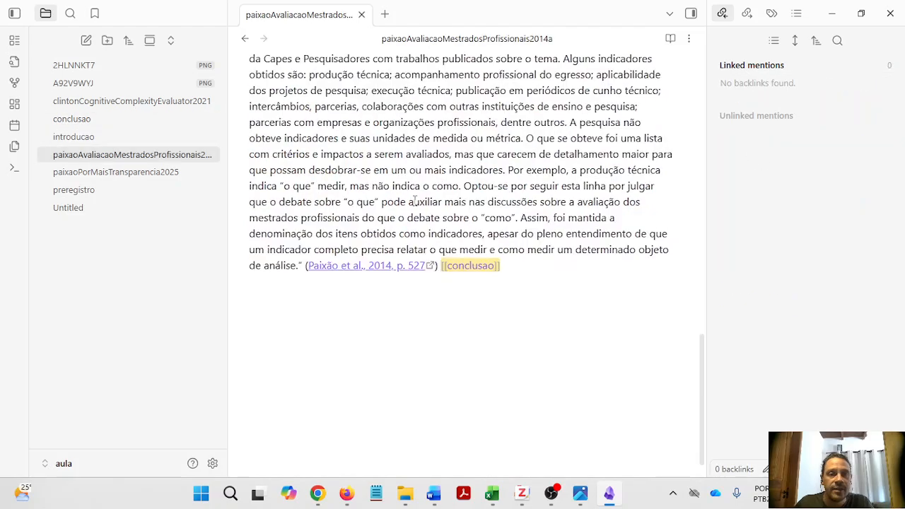
pyautogui.scroll(3, 468, 255)
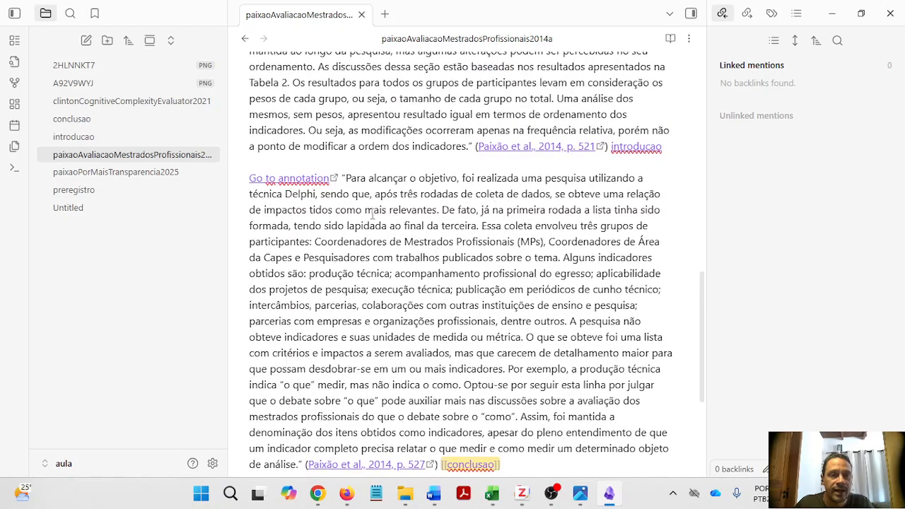
pyautogui.moveTo(344, 112); pyautogui.dragTo(439, 393)
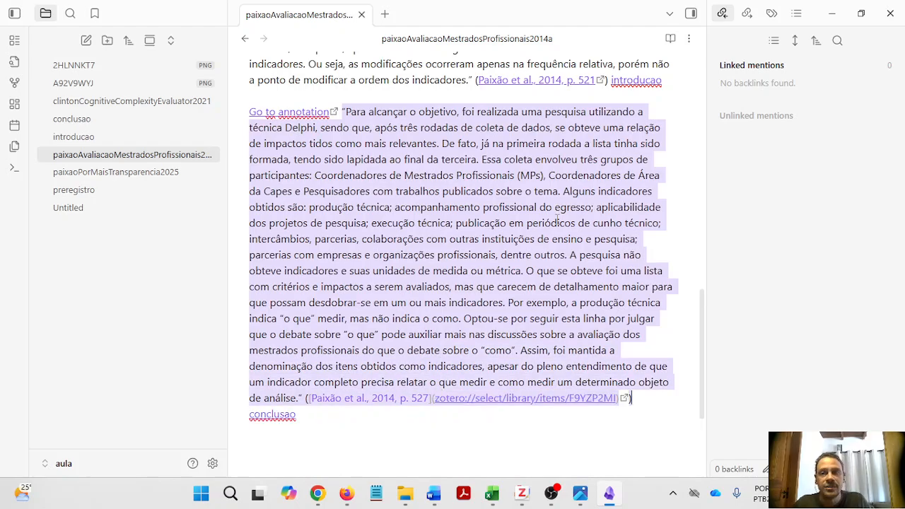
pyautogui.click(245, 39)
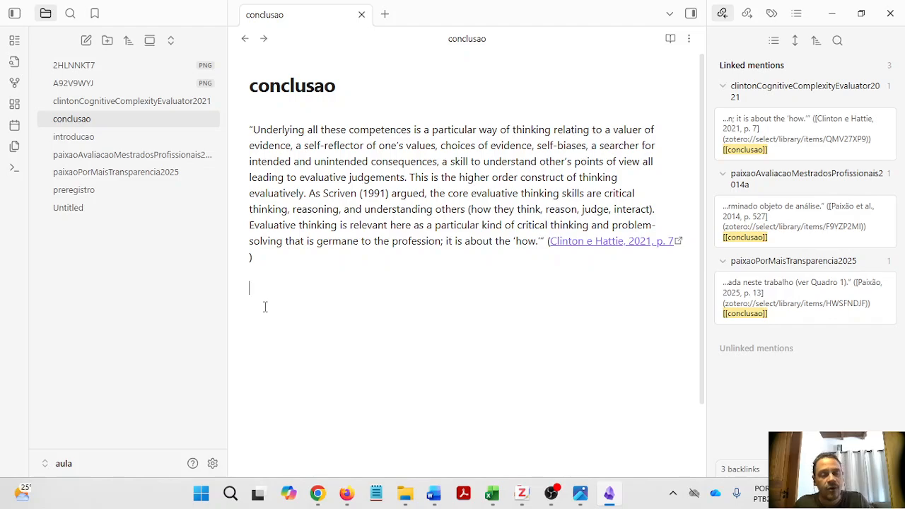
pyautogui.write('"Para alcançar o objetivo, foi realizada uma pesquisa utilizando a técnica Delphi, sendo que, após três rodadas de coleta de dados, se obteve uma relação de impactos tidos como mais relevantes. De fato, já na primeira rodada a lista tinha sido formada, tendo sido lapidada ao final da terceira. Essa coleta envolveu três grupos de participantes: Coordenadores de Mestrados Profissionais (MPs), Coordenadores de Área da Capes e Pesquisadores com trabalhos publicados sobre o tema. Alguns indicadores obtidos são: produção técnica; acompanhamento profissional do egresso; aplicabilidade dos projetos de pesquisa; execução técnica; publicação em periódicos de cunho técnico; intercâmbios, parcerias, colaborações com outras instituições de ensino e pesquisa; parcerias com empresas e organizações profissionais, dentre outros. A pesquisa não obteve indicadores e suas unidades de medida ou métrica. O que se obteve foi uma lista com critérios e impactos a serem avaliados, mas que carecem de detalhamento maior para que possam desdobrar-se em um ou mais indicadores. Por exemplo, a produção técnica indica "o que" medir, mas não indica o como. Optou-se por seguir esta linha por julgar que o debate sobre "o que" pode auxiliar mais nas discussões sobre a avaliação dos mestrados profissionais do que o debate sobre o "como". Assim, foi mantida a denominação dos itens obtidos como indicadores, apesar do pleno entendimento de que um indicador completo precisa relatar o que medir e como medir um determinado objeto de análise." (Paixão et al., 2014, p. 527)')
pyautogui.press('Return')
pyautogui.press('Return')
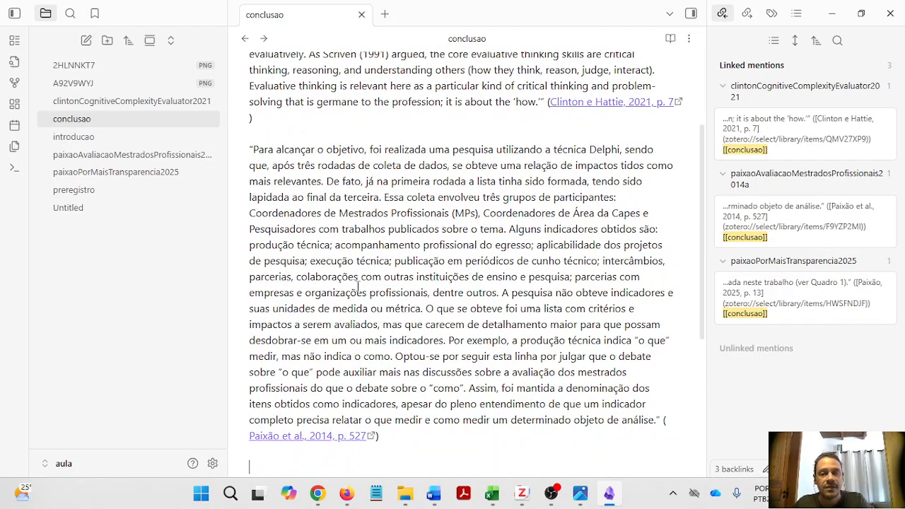
# - Add the page 13 quotation "As consequências para a baixa transparência" with its citation from paixaoPorMaisTransparencia2025 to the end of conclusao, and close the note
pyautogui.click(760, 284)
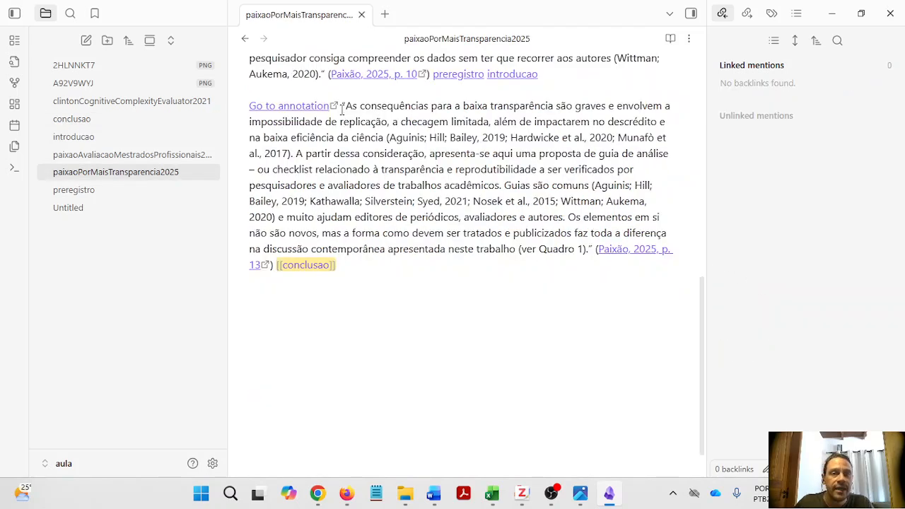
pyautogui.moveTo(342, 108); pyautogui.dragTo(275, 287)
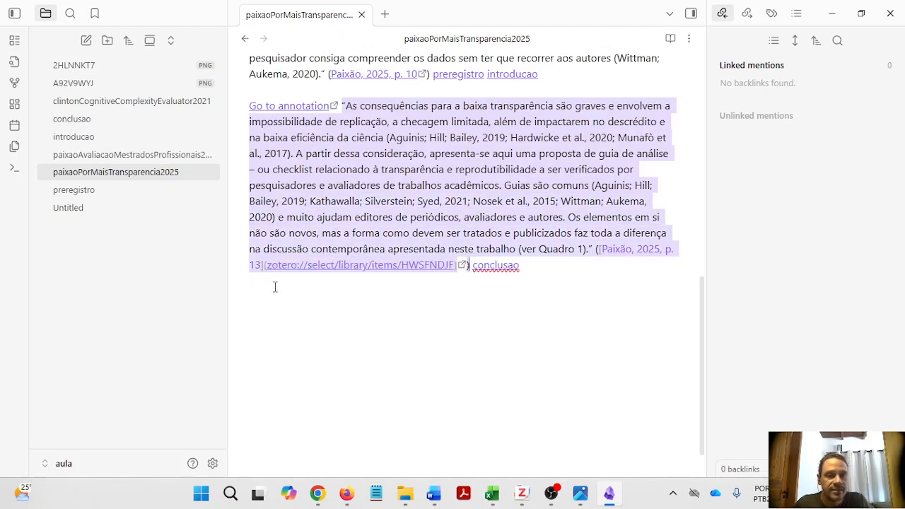
pyautogui.click(245, 39)
pyautogui.scroll(-10, 311, 212)
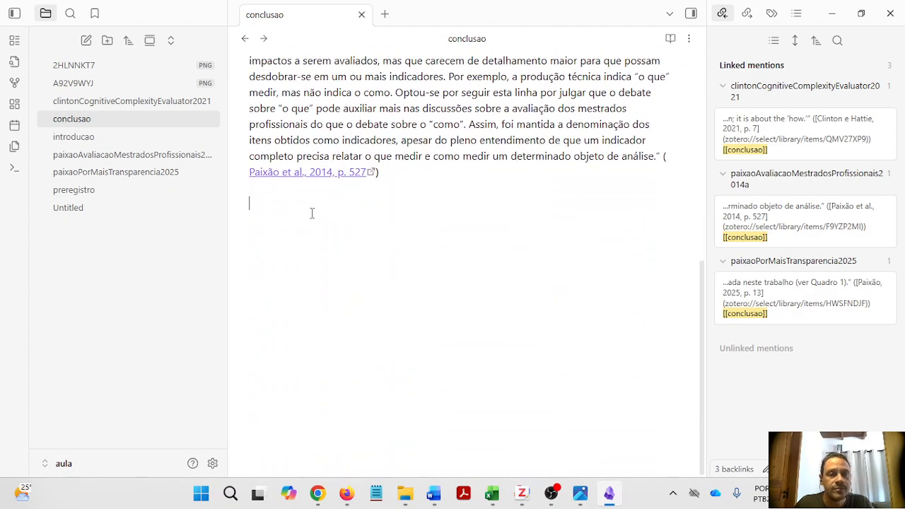
pyautogui.write('"As consequências para a baixa transparência são graves e envolvem a impossibilidade de replicação, a checagem limitada, além de impactarem no descrédito e na baixa eficiência da ciência (Aguinis; Hill; Bailey, 2019; Hardwicke et al., 2020; Munafò et al., 2017). A partir dessa consideração, apresenta-se aqui uma proposta de guia de análise – ou checklist relacionado à transparência e reprodutibilidade a ser verificados por pesquisadores e avaliadores de trabalhos acadêmicos. Guias são comuns (Aguinis; Hill; Bailey, 2019; Kathawalla; Silverstein; Syed, 2021; Nosek et al., 2015; Wittman; Aukema, 2020) e muito ajudam editores de periódicos, avaliadores e autores. Os elementos em si não são novos, mas a forma como devem ser tratados e publicizados faz toda a diferença na discussão contemporânea apresentada neste trabalho (ver Quadro 1)." (Paixão, 2025, p. 13)')
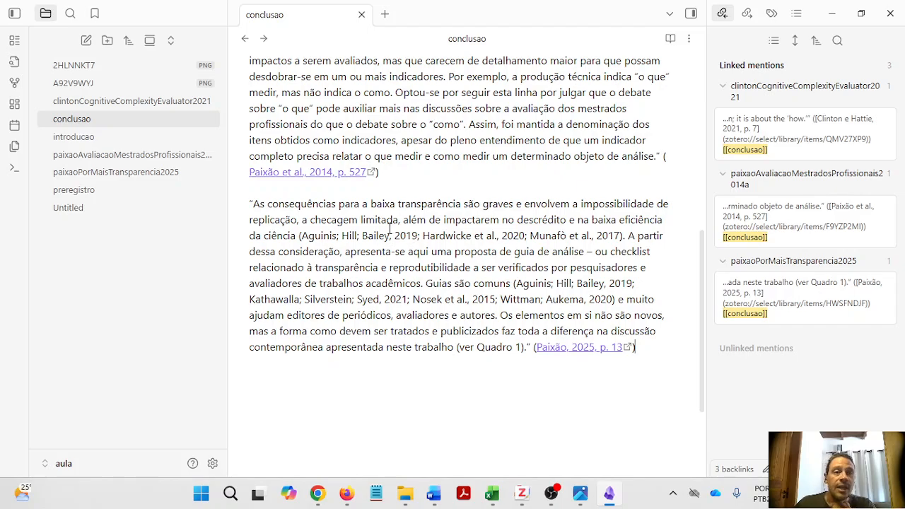
pyautogui.scroll(1, 389, 229)
pyautogui.scroll(5, 390, 219)
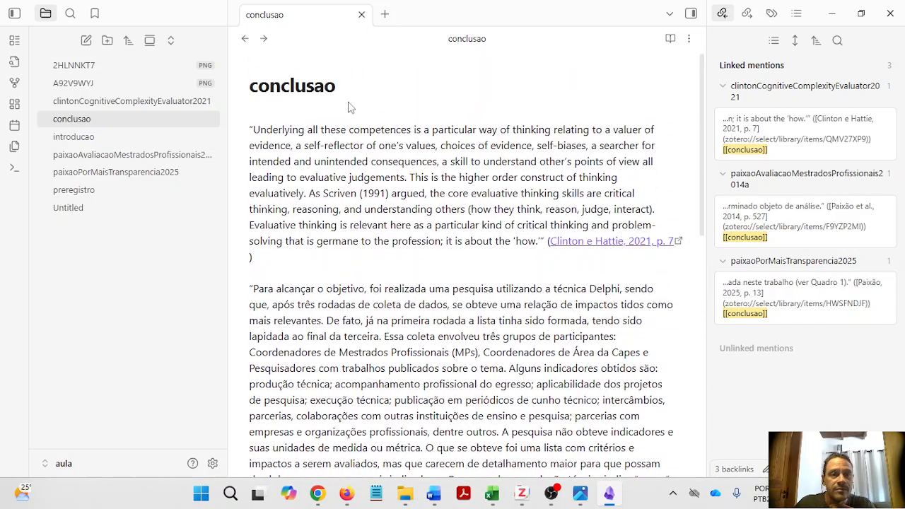
pyautogui.click(361, 15)
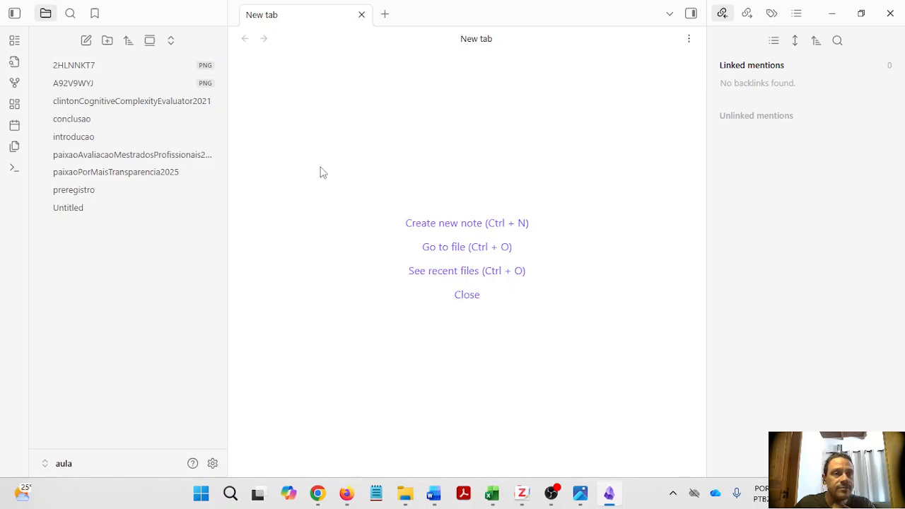
# - Copy the page 6 quotation "Generally, the coding suggests" with its citation from clintonCognitiveComplexityEvaluator2021 into the introducao note
pyautogui.click(73, 138)
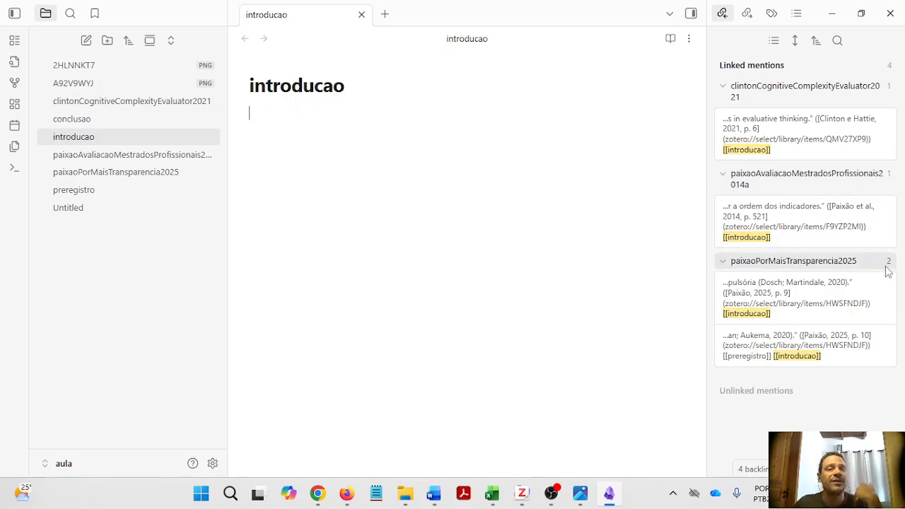
pyautogui.click(776, 136)
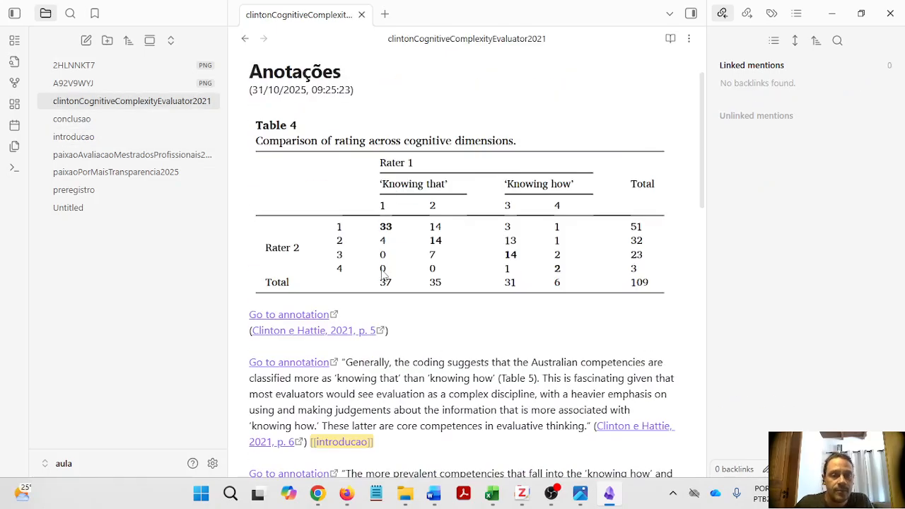
pyautogui.scroll(-3, 383, 274)
pyautogui.moveTo(342, 164); pyautogui.dragTo(367, 270)
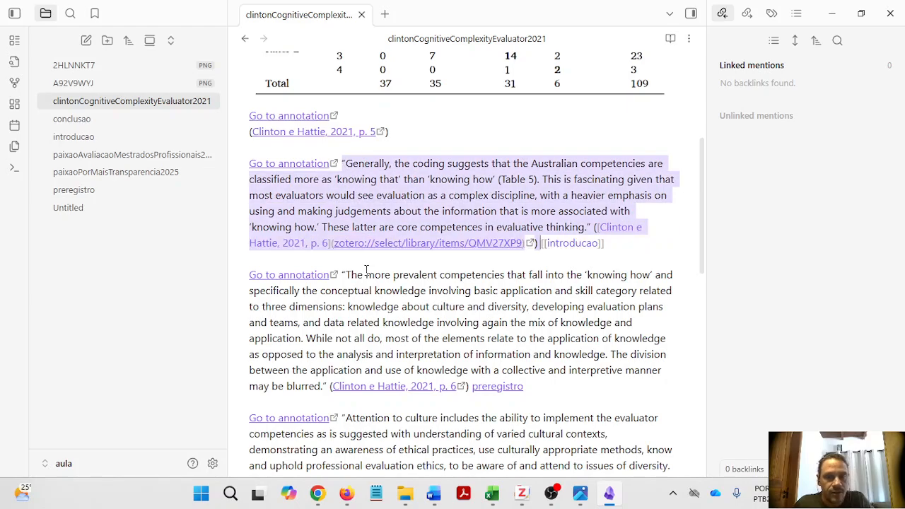
pyautogui.click(244, 38)
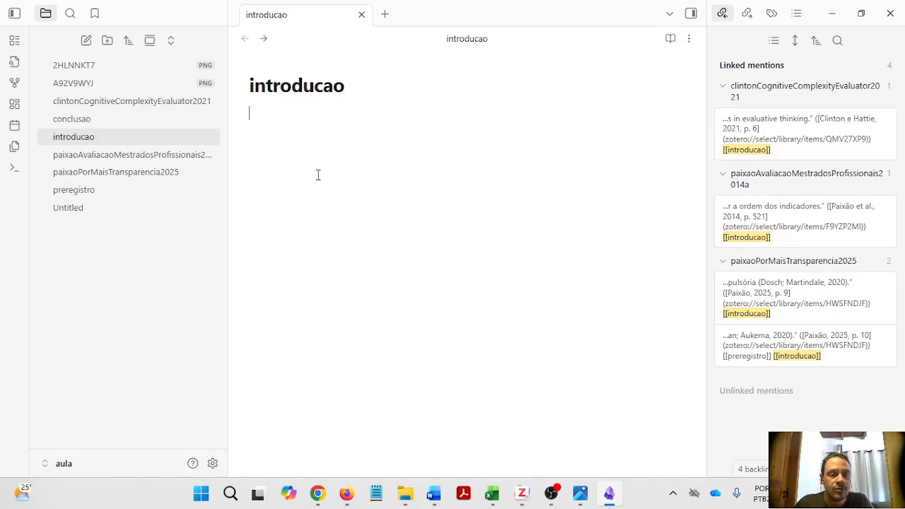
pyautogui.write('"Generally, the coding suggests that the Australian competencies are classified more as ‘knowing that’ than ‘knowing how’ (Table 5). This is fascinating given that most evaluators would see evaluation as a complex discipline, with a heavier emphasis on using and making judgements about the information that is more associated with ‘knowing how.’ These latter are core competences in evaluative thinking." (Clinton e Hattie, 2021, p. 6)')
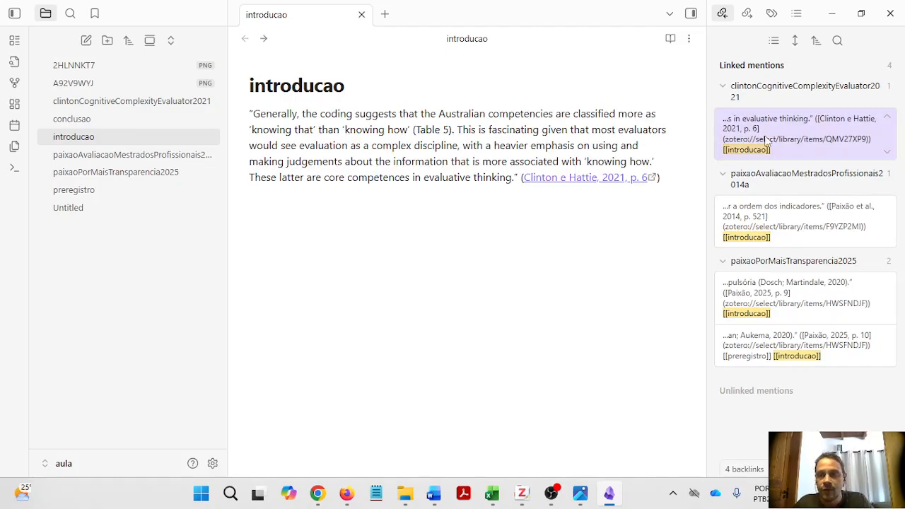
# - Add the page 521 quotation "Inicialmente, percebe-se que o ordenamento" from paixaoAvaliacaoMestradosProfissionais2014a to introducao, without its citation
pyautogui.click(795, 220)
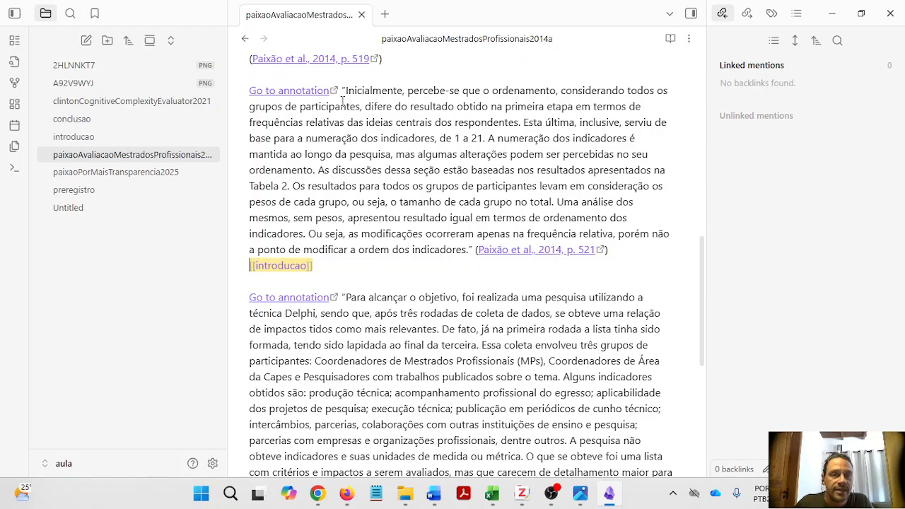
pyautogui.moveTo(342, 90); pyautogui.dragTo(473, 247)
pyautogui.hotkey('ctrl', 'c')
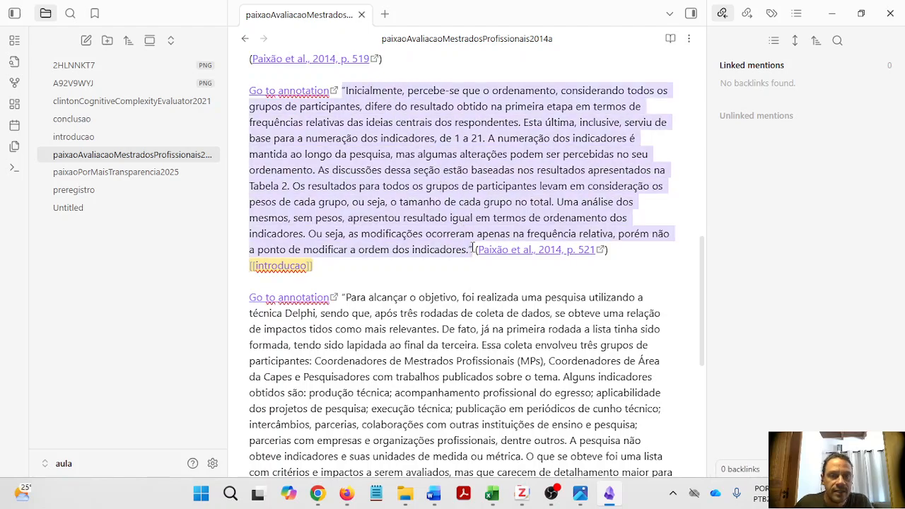
pyautogui.click(244, 38)
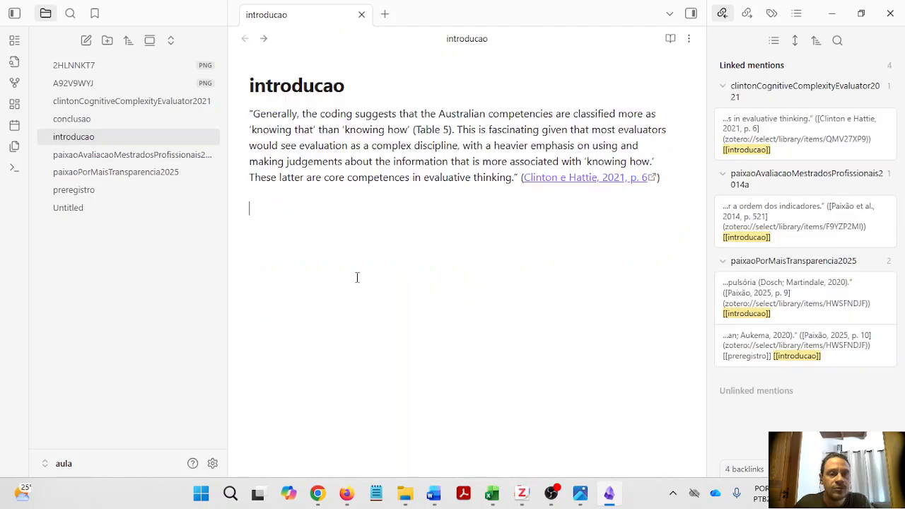
pyautogui.hotkey('ctrl', 'v')
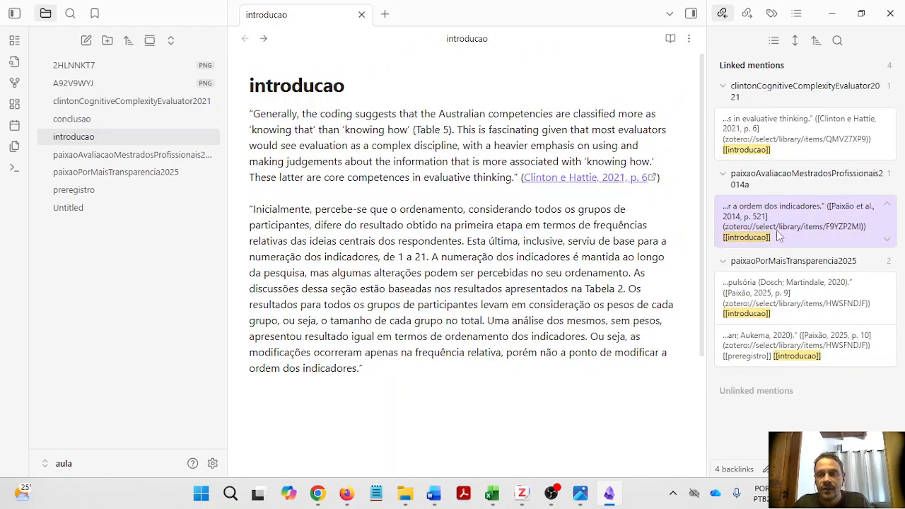
# - Add the page 9 quotation "Uma vez que os dados foram coletados" from paixaoPorMaisTransparencia2025 to introducao, without its citation
pyautogui.click(771, 290)
pyautogui.moveTo(342, 72); pyautogui.dragTo(574, 246)
pyautogui.hotkey('ctrl', 'c')
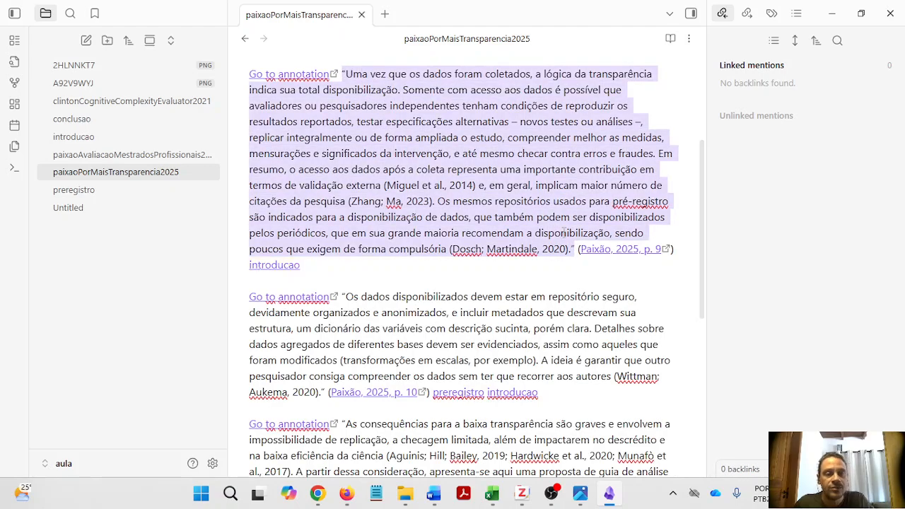
pyautogui.click(244, 38)
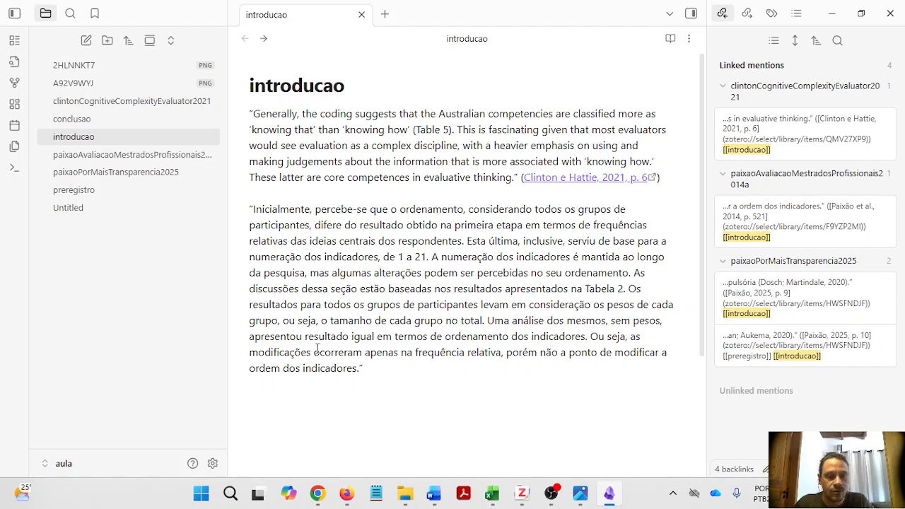
pyautogui.hotkey('ctrl', 'v')
pyautogui.scroll(-1, 316, 346)
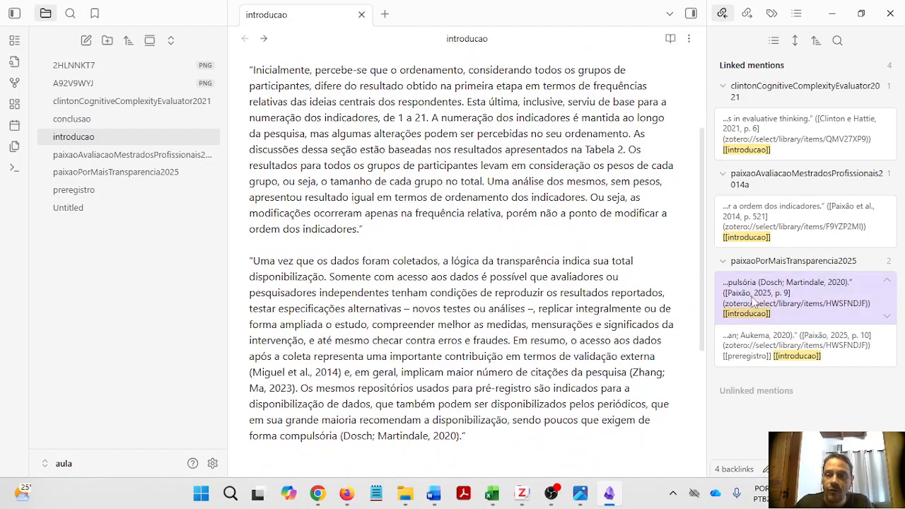
# - Add the page 10 quotation "Os dados disponibilizados" with its citation from paixaoPorMaisTransparencia2025 to the end of introducao, and review the collected quotations
pyautogui.click(751, 345)
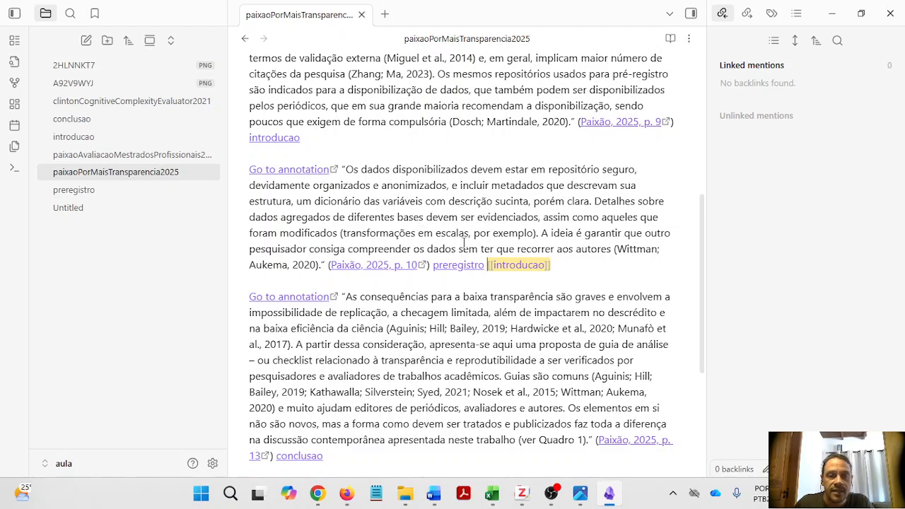
pyautogui.moveTo(342, 169); pyautogui.dragTo(430, 264)
pyautogui.hotkey('ctrl', 'c')
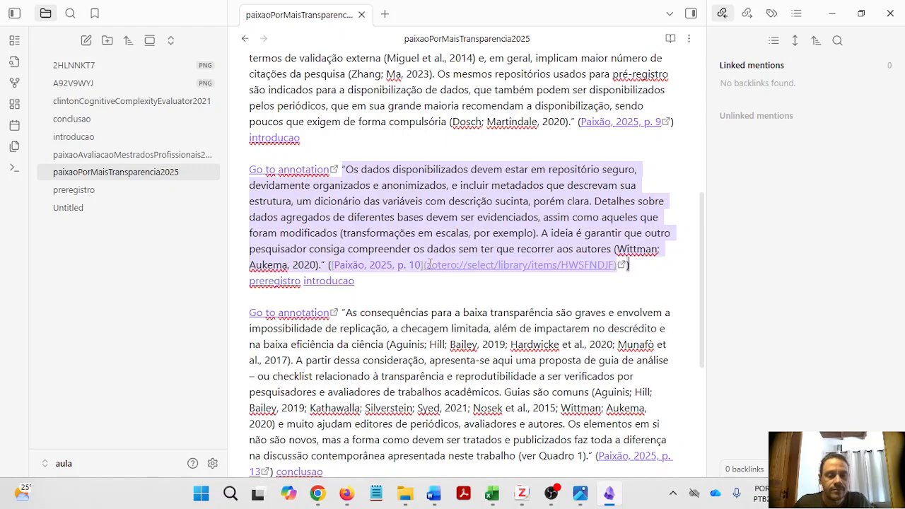
pyautogui.click(245, 38)
pyautogui.scroll(-3, 339, 224)
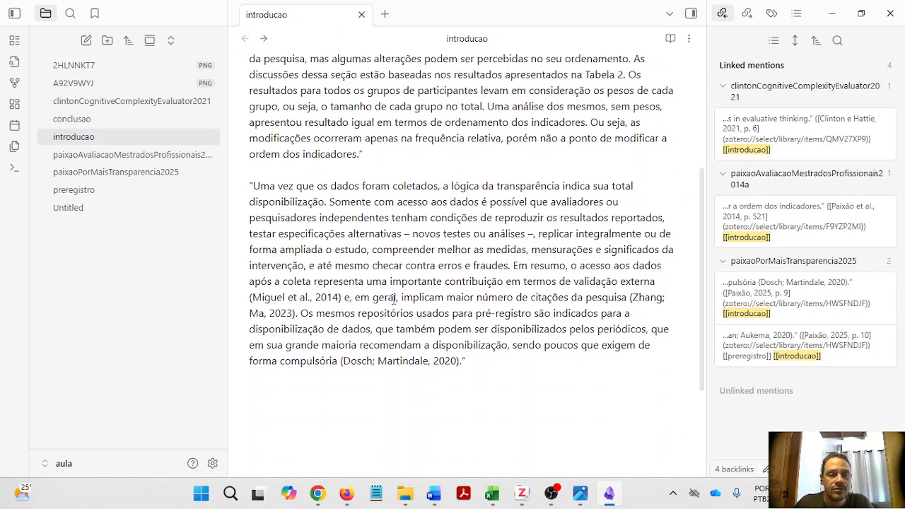
pyautogui.hotkey('ctrl', 'v')
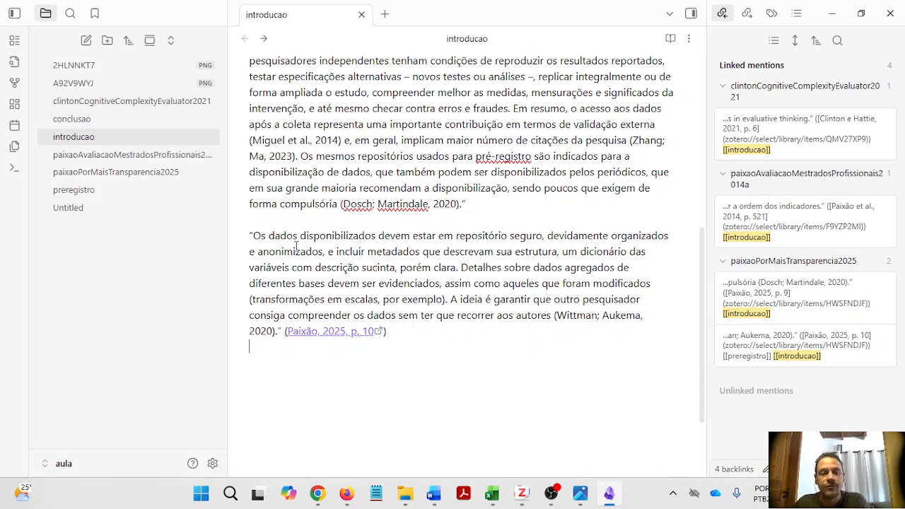
pyautogui.scroll(5, 437, 323)
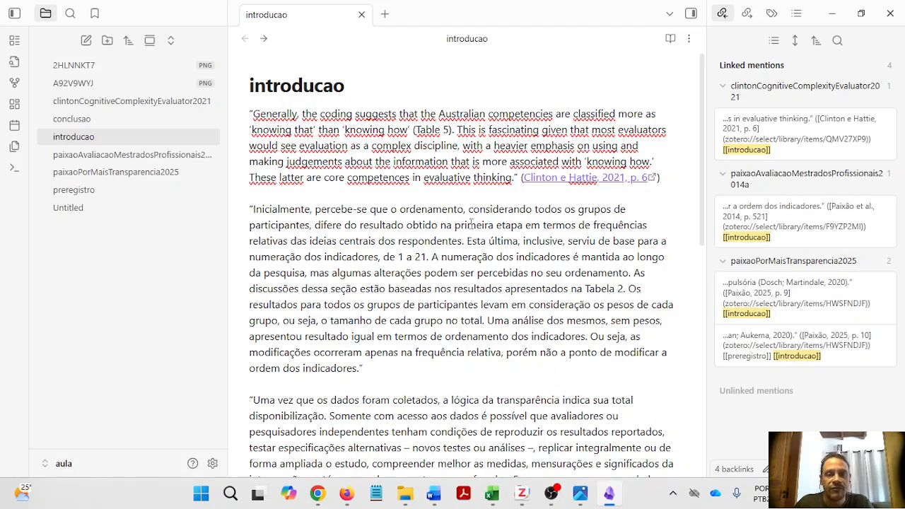
pyautogui.scroll(-4, 473, 212)
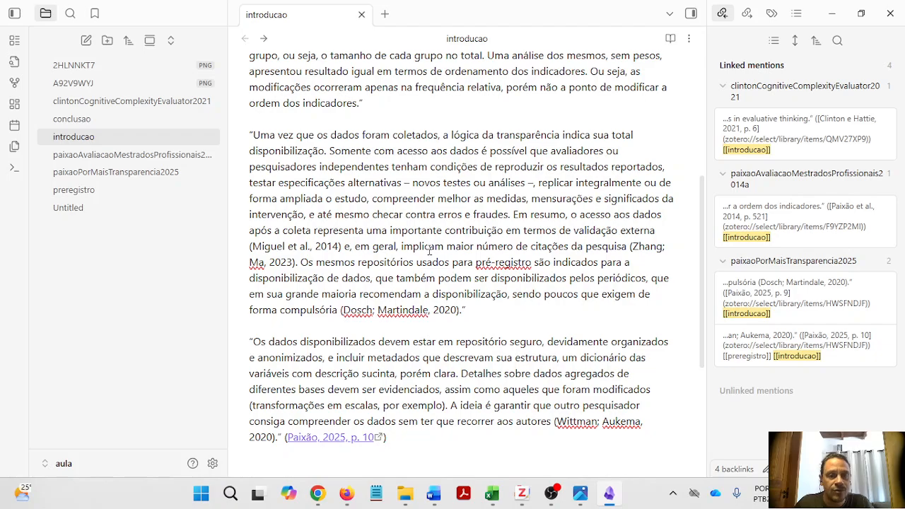
pyautogui.scroll(4, 463, 242)
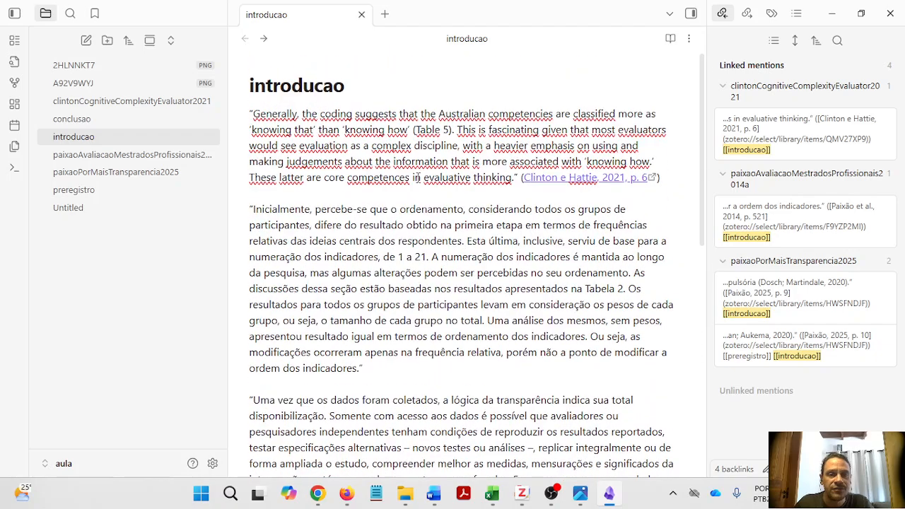
pyautogui.scroll(-4, 462, 212)
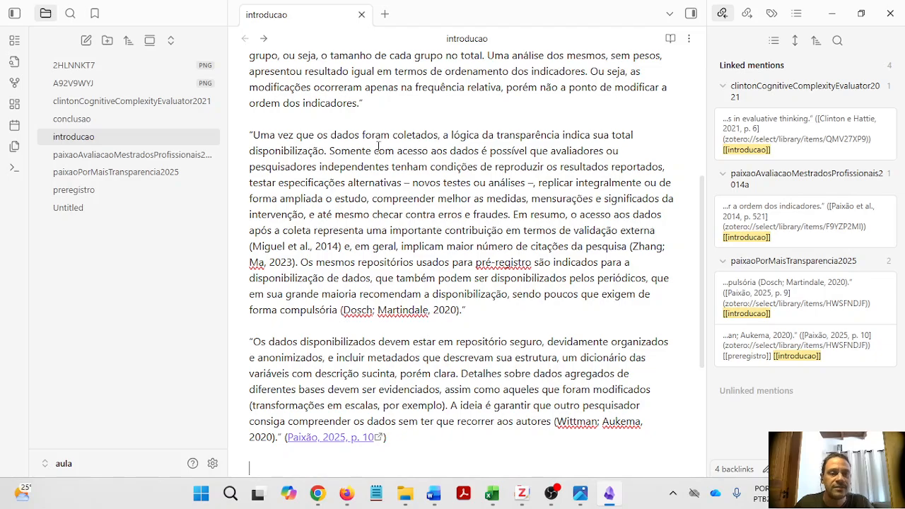
pyautogui.scroll(4, 378, 146)
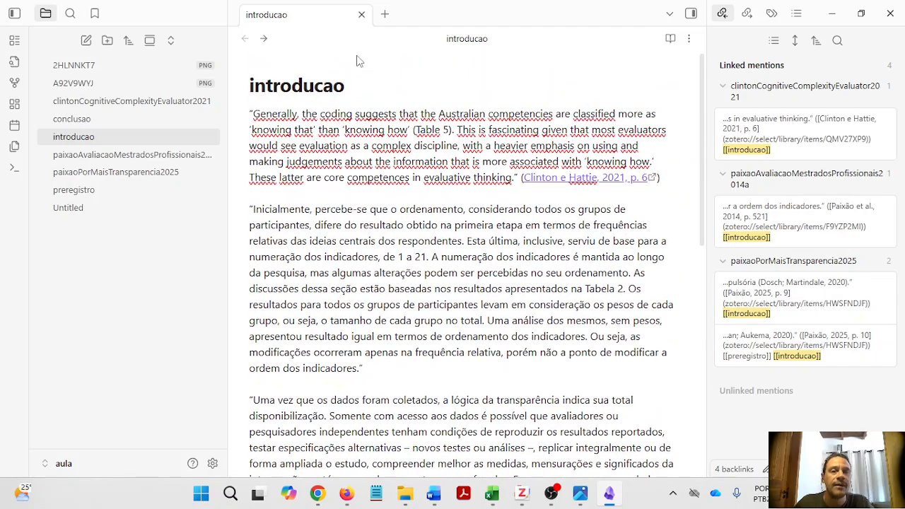
# - Copy the page 6 quotation "The more prevalent competencies" with its citation from clintonCognitiveComplexityEvaluator2021 into the preregistro note
pyautogui.click(362, 16)
pyautogui.click(76, 192)
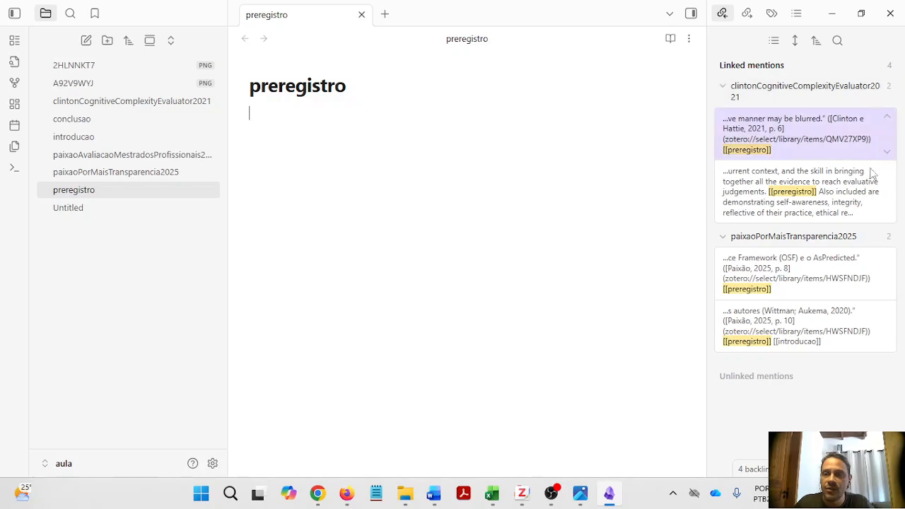
pyautogui.click(787, 138)
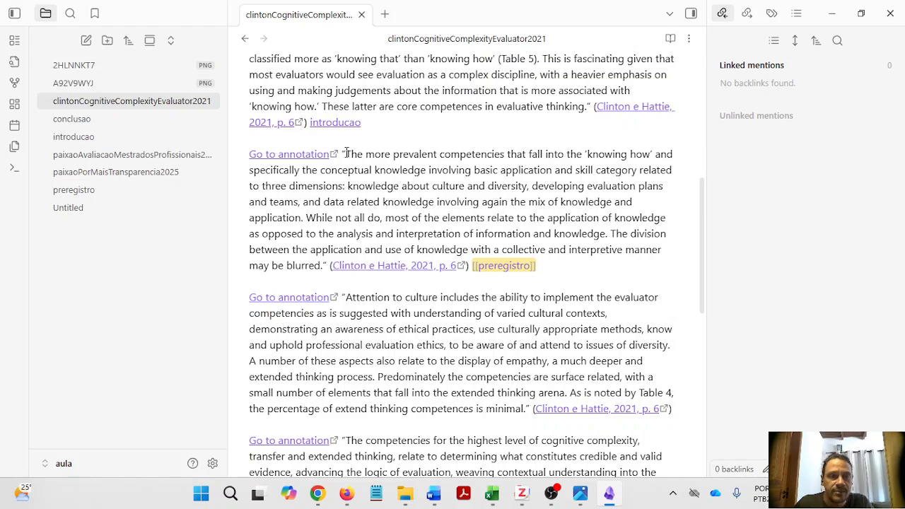
pyautogui.moveTo(343, 152); pyautogui.dragTo(459, 249)
pyautogui.click(244, 39)
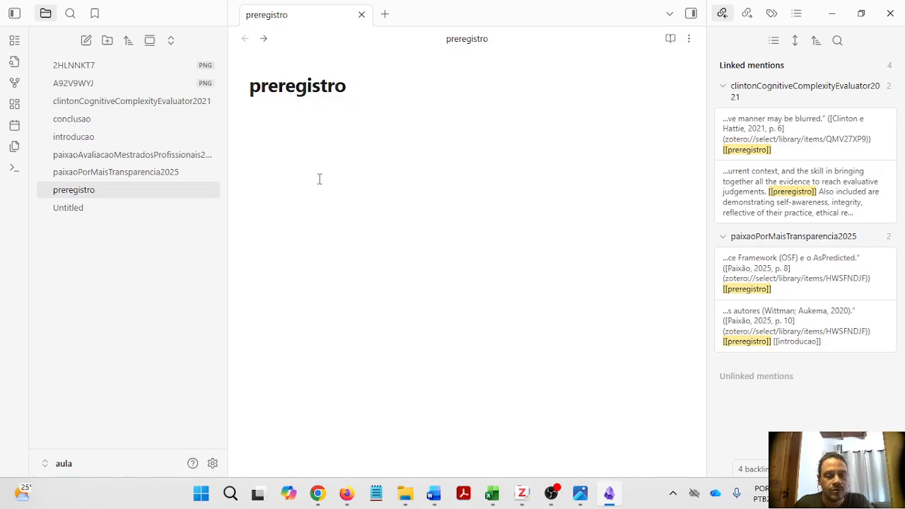
pyautogui.write('"The more prevalent competencies that fall into the ‘knowing how’ and specifically the conceptual knowledge involving basic application and skill category related to three dimensions: knowledge about culture and diversity, developing evaluation plans and teams, and data related knowledge involving again the mix of knowledge and application. While not all do, most of the elements relate to the application of knowledge as opposed to the analysis and interpretation of information and knowledge. The division between the application and use of knowledge with a collective and interpretive manner may be blurred." (Clinton e Hattie, 2021, p. 6)')
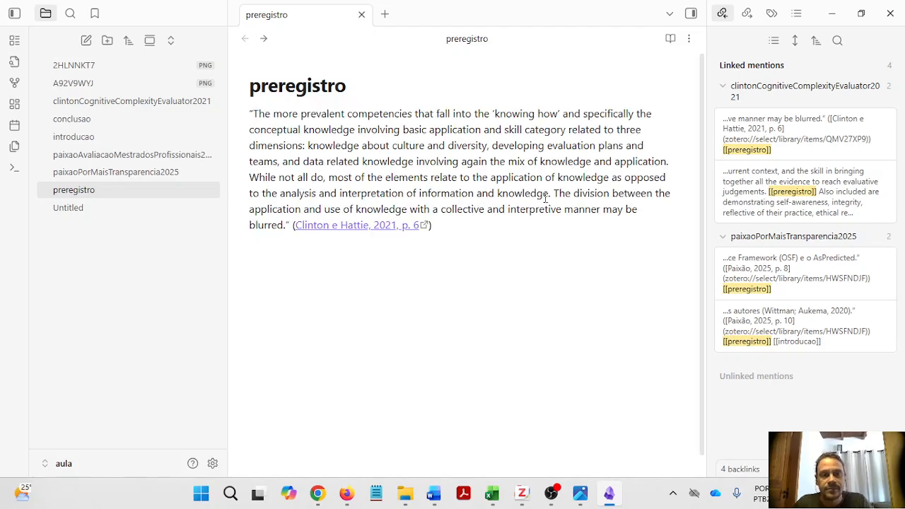
# - Add the page 7 quotation "The competencies for the highest level" with its citation from clintonCognitiveComplexityEvaluator2021 to preregistro
pyautogui.click(758, 195)
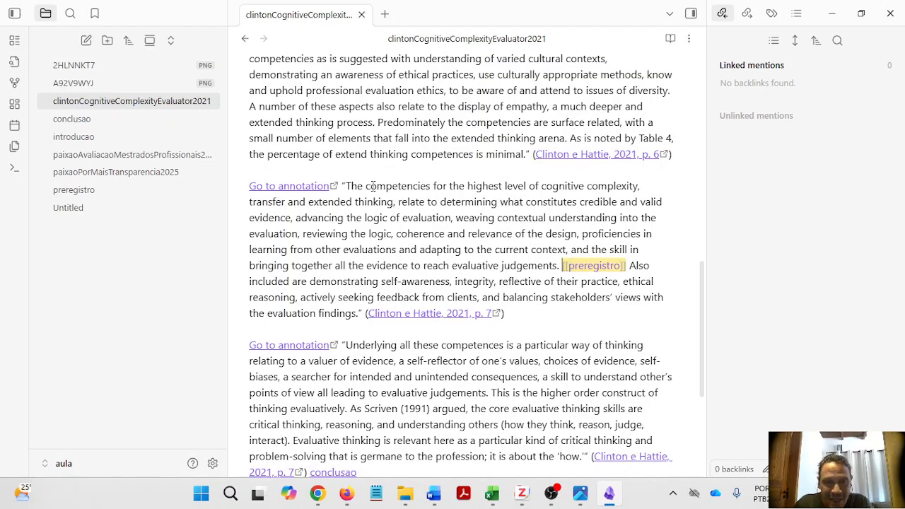
pyautogui.moveTo(342, 186); pyautogui.dragTo(526, 325)
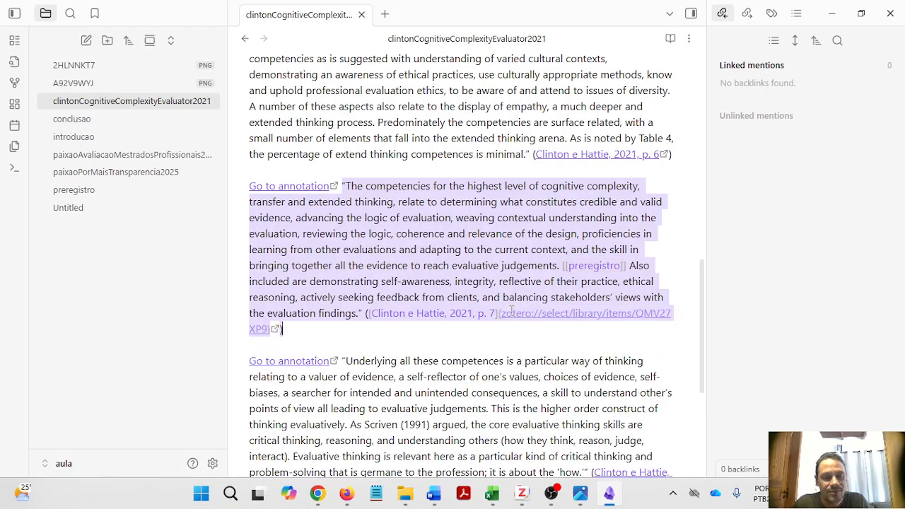
pyautogui.click(245, 39)
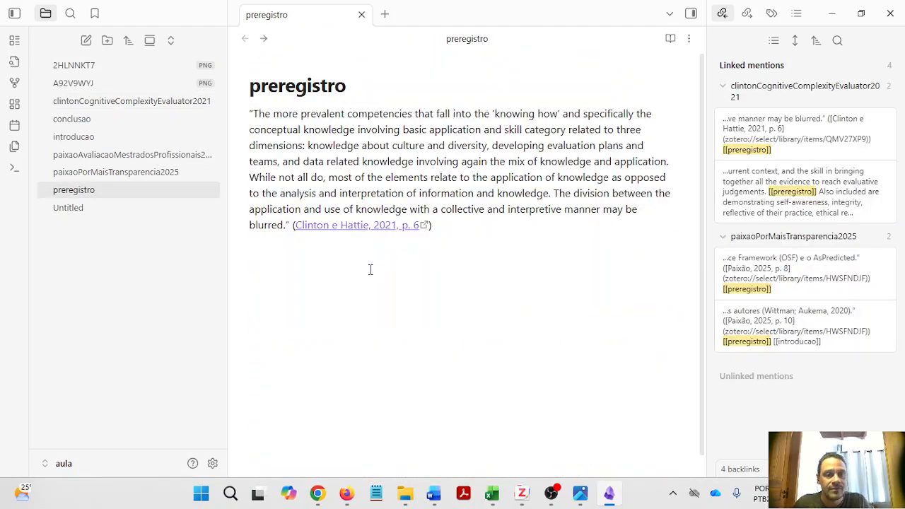
pyautogui.write('"The competencies for the highest level of cognitive complexity, transfer and extended thinking, relate to determining what constitutes credible and valid evidence, advancing the logic of evaluation, weaving contextual understanding into the evaluation, reviewing the logic, coherence and relevance of the design, proficiencies in learning from other evaluations and adapting to the current context, and the skill in bringing together all the evidence to reach evaluative judgements. preregistro Also included are demonstrating self-awareness, integrity, reflective of their practice, ethical reasoning, actively seeking feedback from clients, and balancing stakeholders’ views with the evaluation findings." (Clinton e Hattie, 2021, p. 7)')
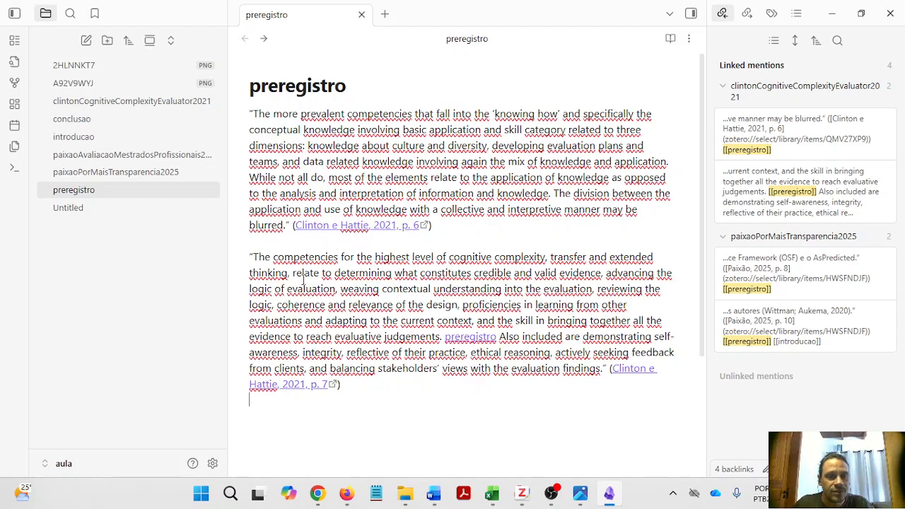
# - Add the page 8 quotation "O pré-registro do desenho da pesquisa" with its citation from paixaoPorMaisTransparencia2025 to preregistro
pyautogui.click(723, 275)
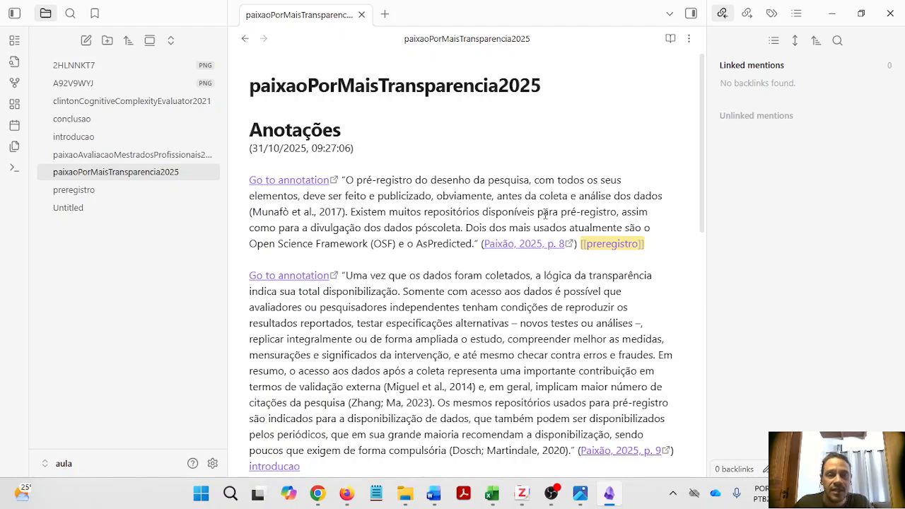
pyautogui.moveTo(342, 180)
pyautogui.mouseDown()
pyautogui.moveTo(494, 213)
pyautogui.moveTo(577, 243)
pyautogui.mouseUp()
pyautogui.hotkey('ctrl', 'c')
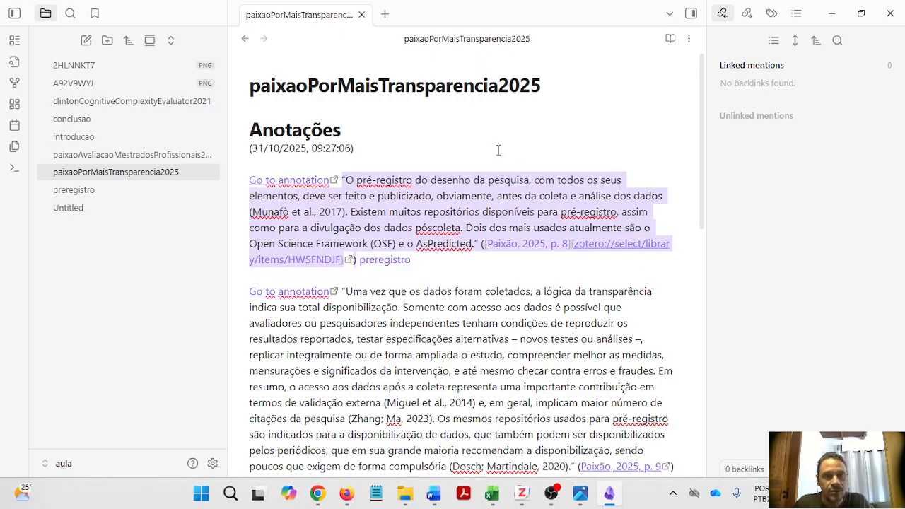
pyautogui.click(245, 38)
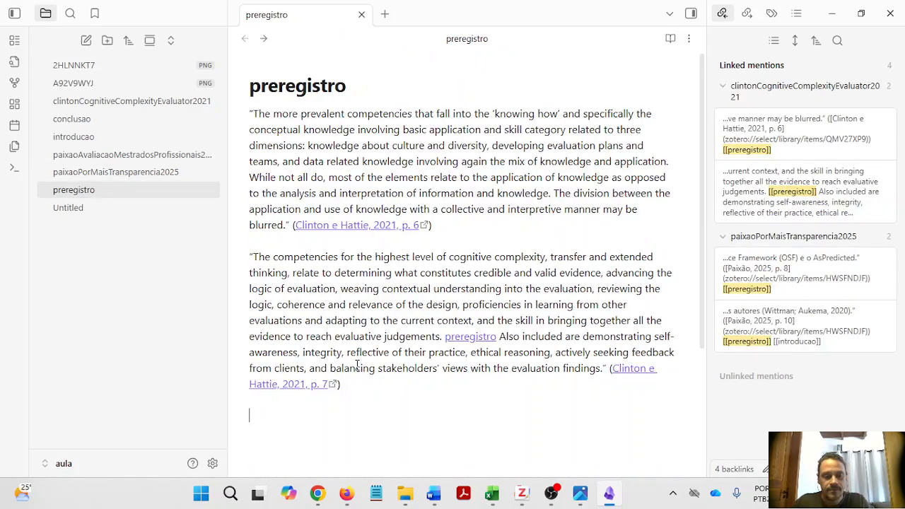
pyautogui.hotkey('ctrl', 'v')
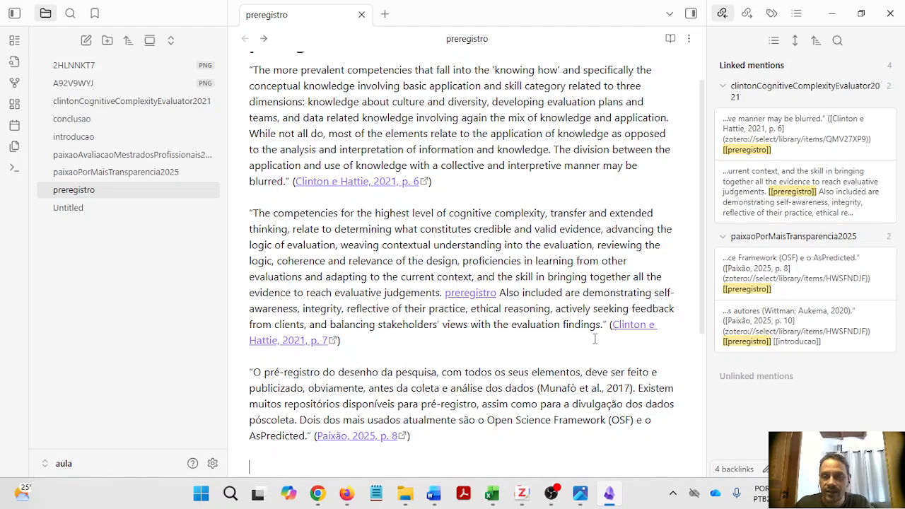
# - Add the page 10 quotation "Os dados disponibilizados" with its citation from paixaoPorMaisTransparencia2025 to the end of preregistro
pyautogui.click(731, 336)
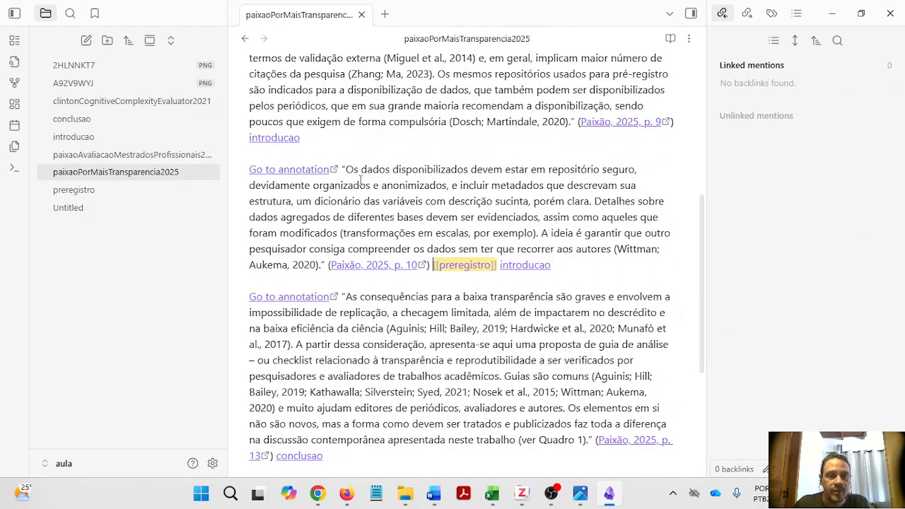
pyautogui.moveTo(343, 169); pyautogui.dragTo(429, 267)
pyautogui.hotkey('ctrl', 'c')
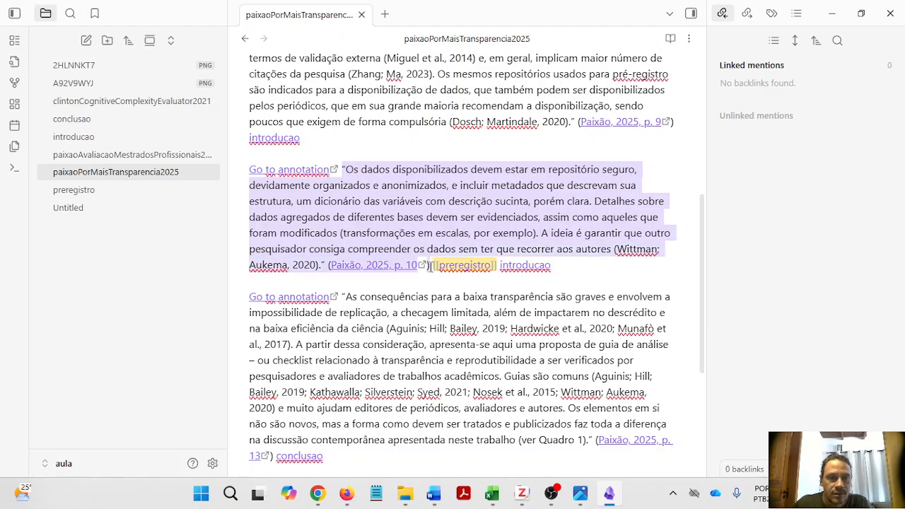
pyautogui.click(245, 39)
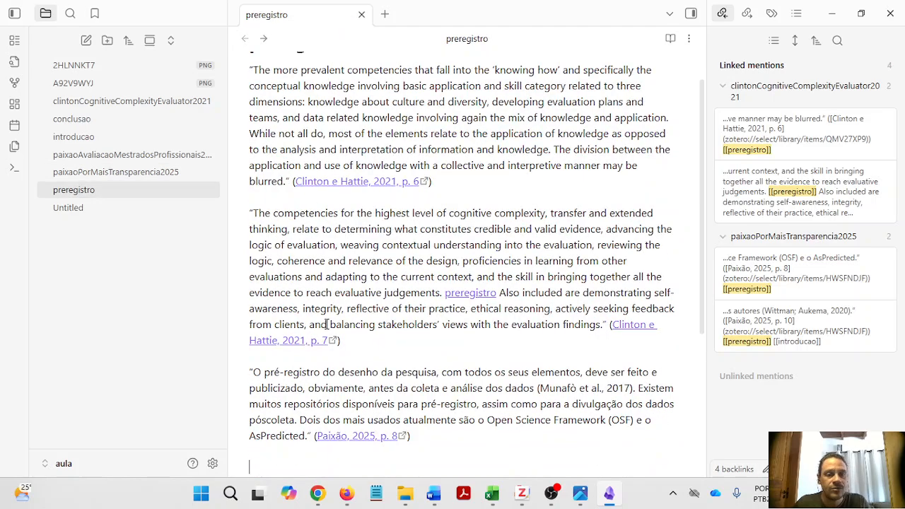
pyautogui.hotkey('ctrl', 'v')
pyautogui.scroll(3, 368, 275)
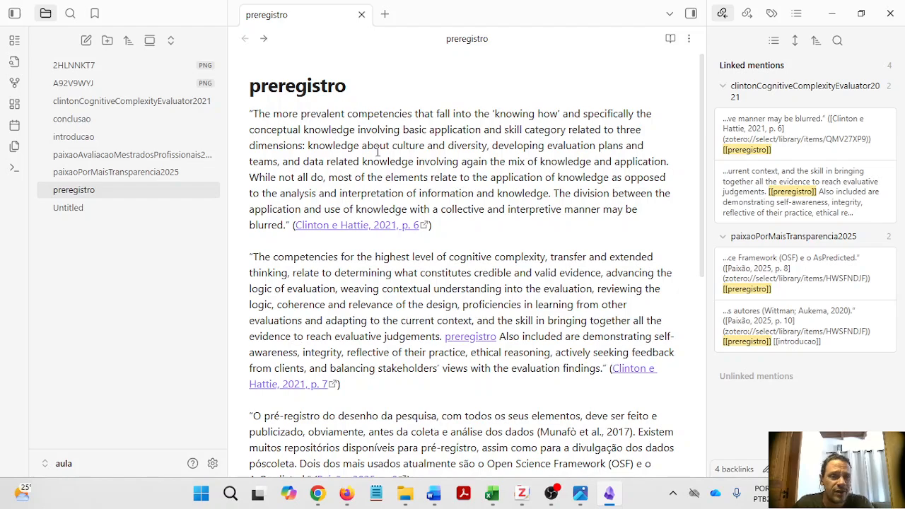
# - Compare the source note paixaoPorMaisTransparencia2025 with the quotations gathered in the introducao and conclusao notes
pyautogui.click(160, 173)
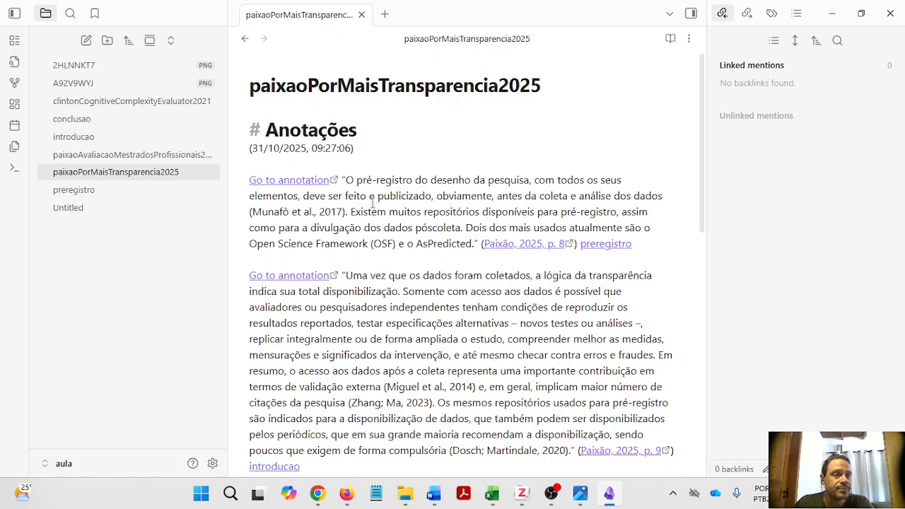
pyautogui.click(79, 138)
pyautogui.click(80, 138)
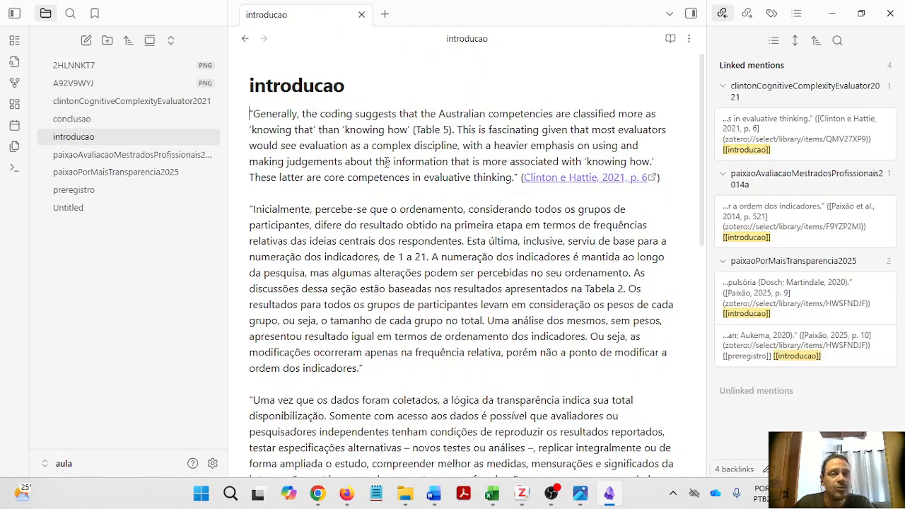
pyautogui.scroll(-10, 418, 329)
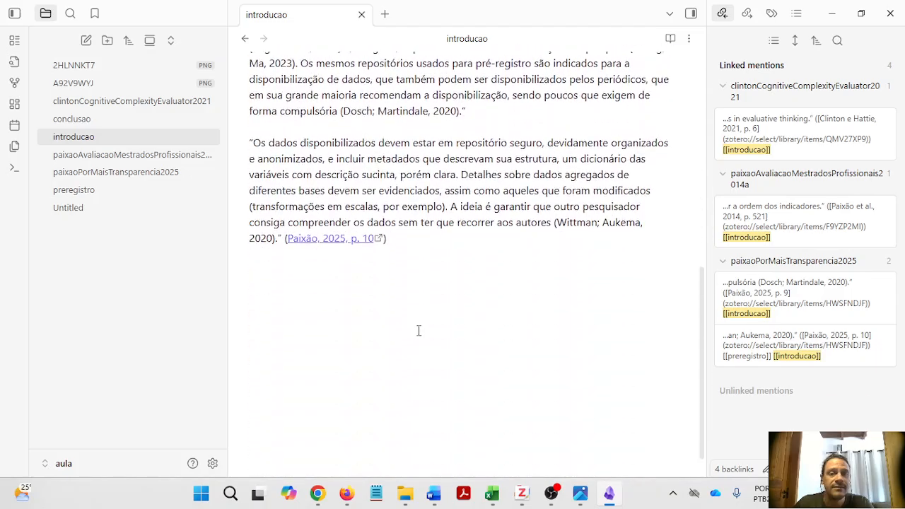
pyautogui.scroll(10, 418, 330)
pyautogui.click(71, 119)
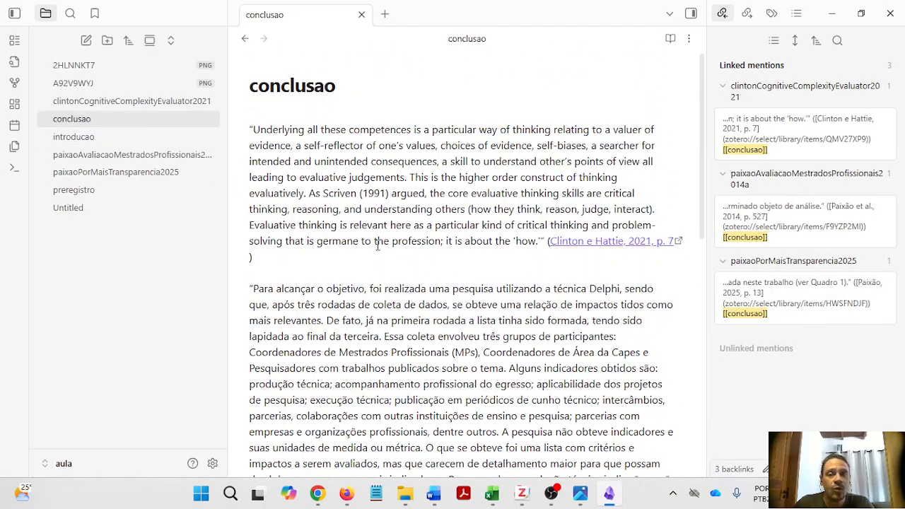
pyautogui.scroll(-10, 364, 266)
pyautogui.scroll(10, 364, 266)
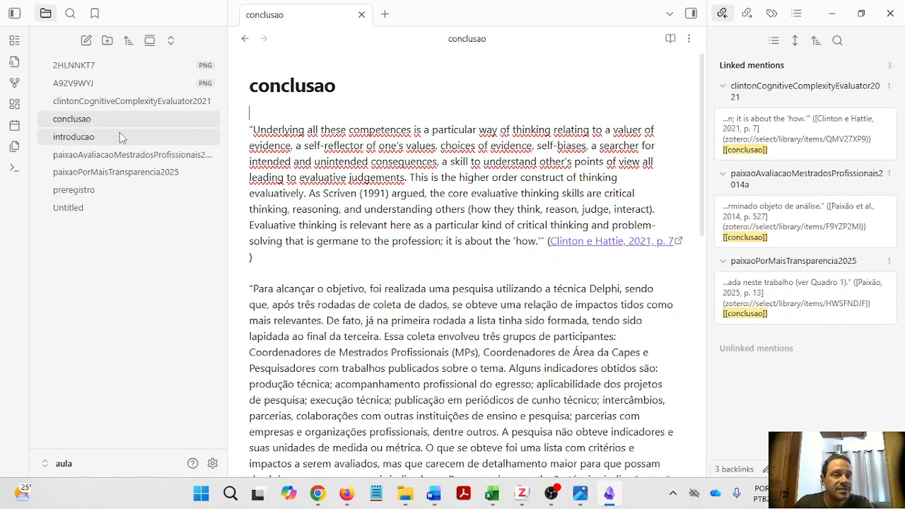
pyautogui.click(73, 136)
pyautogui.click(74, 121)
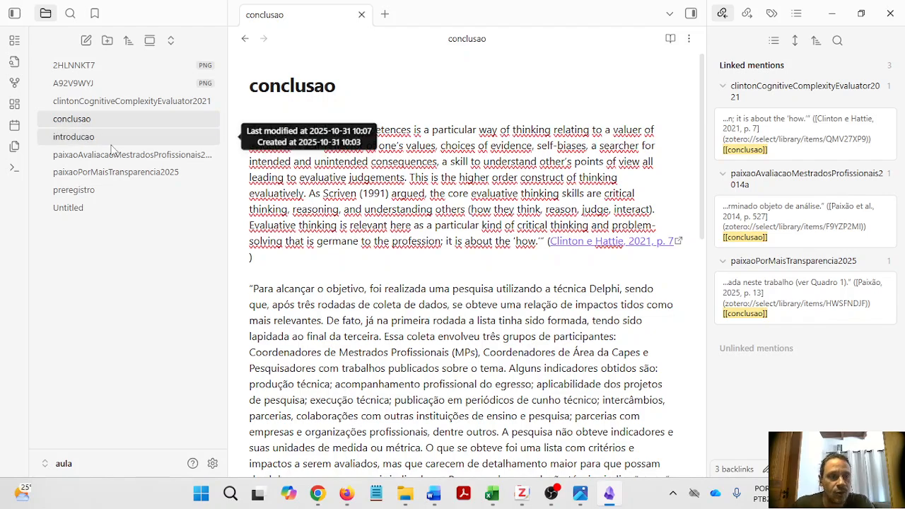
pyautogui.click(106, 154)
pyautogui.click(78, 119)
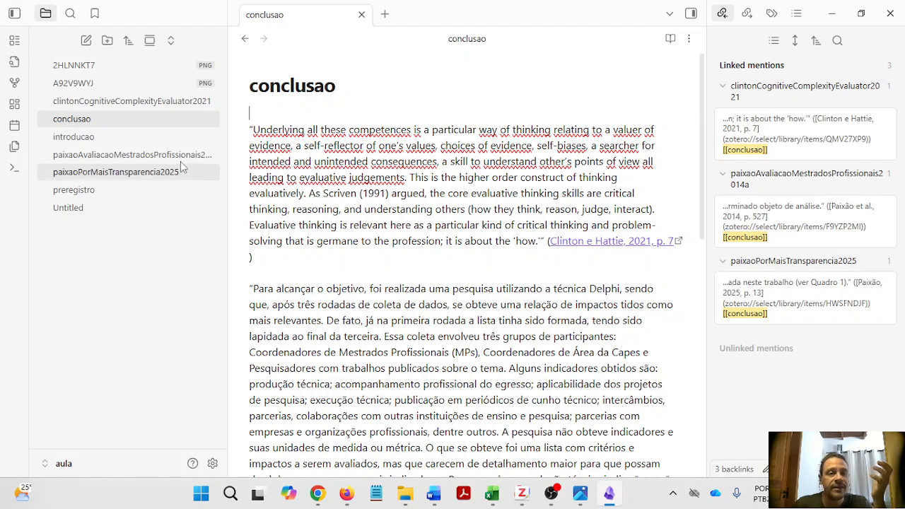
# - Go through the quotations in introducao one by one, highlighting each, from "Generally, the coding suggests" to "Os dados disponibilizados"
pyautogui.click(99, 136)
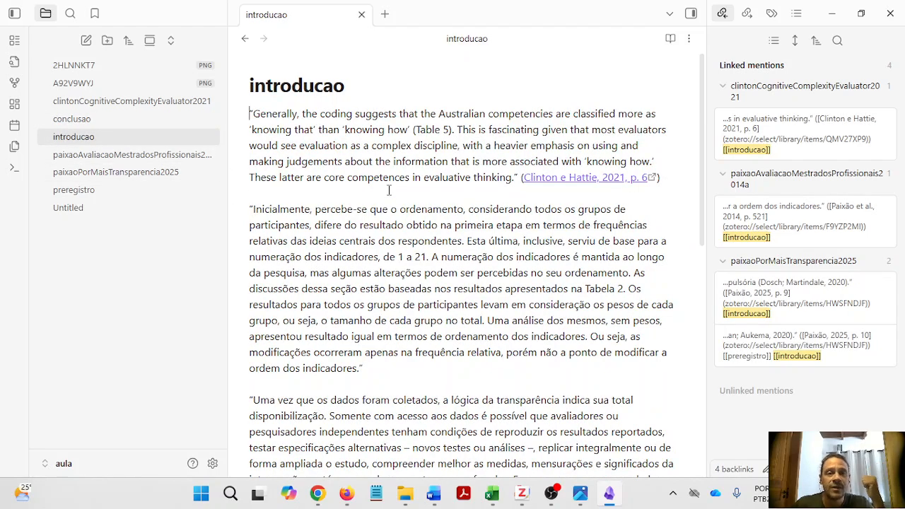
pyautogui.moveTo(261, 117); pyautogui.dragTo(435, 159)
pyautogui.moveTo(270, 208); pyautogui.dragTo(380, 365)
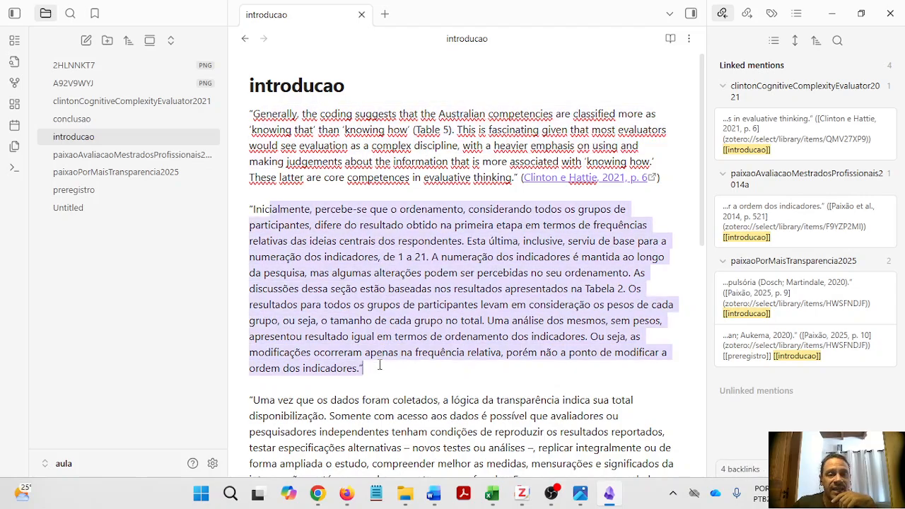
pyautogui.scroll(-3, 379, 365)
pyautogui.moveTo(268, 201); pyautogui.dragTo(391, 345)
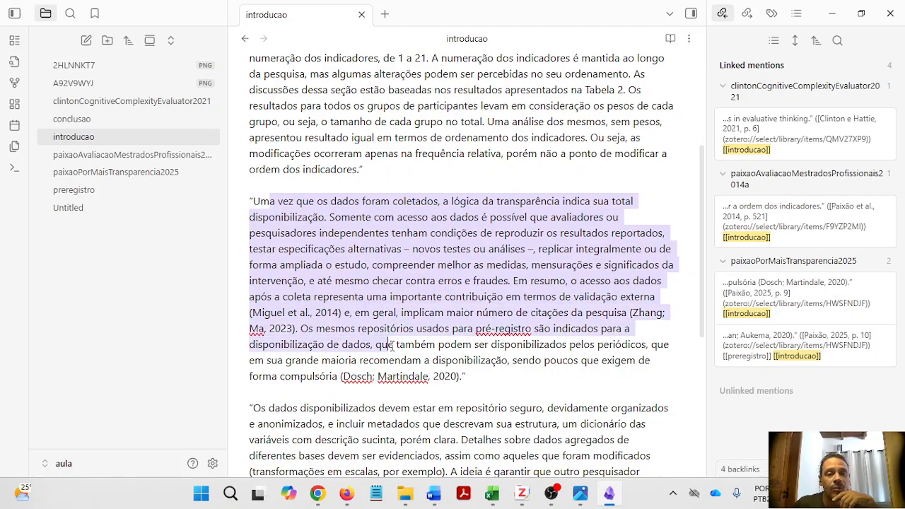
pyautogui.scroll(-3, 391, 345)
pyautogui.moveTo(268, 210); pyautogui.dragTo(457, 282)
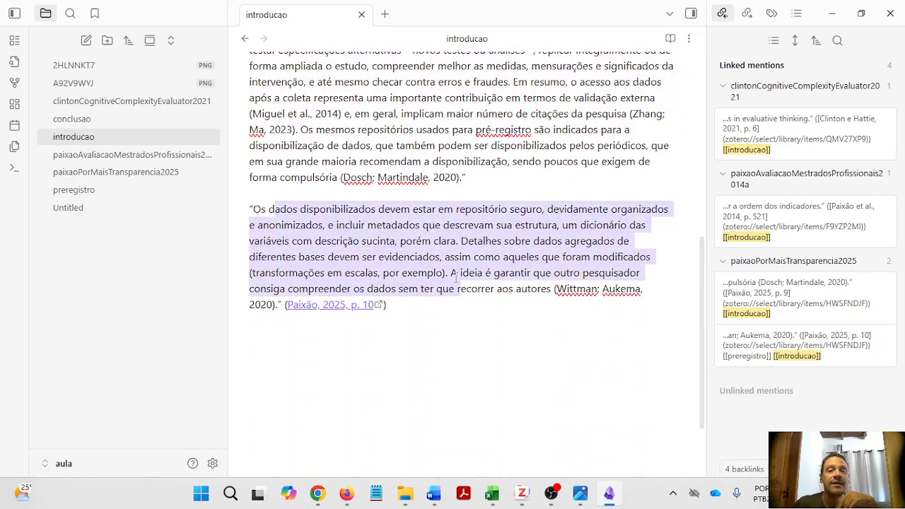
# - Write the placeholder line "jkanskjskdfjkjnfslknsdn oaskmdoks poasksc" below the last quotation in introducao, and review the note from its beginning
pyautogui.click(383, 327)
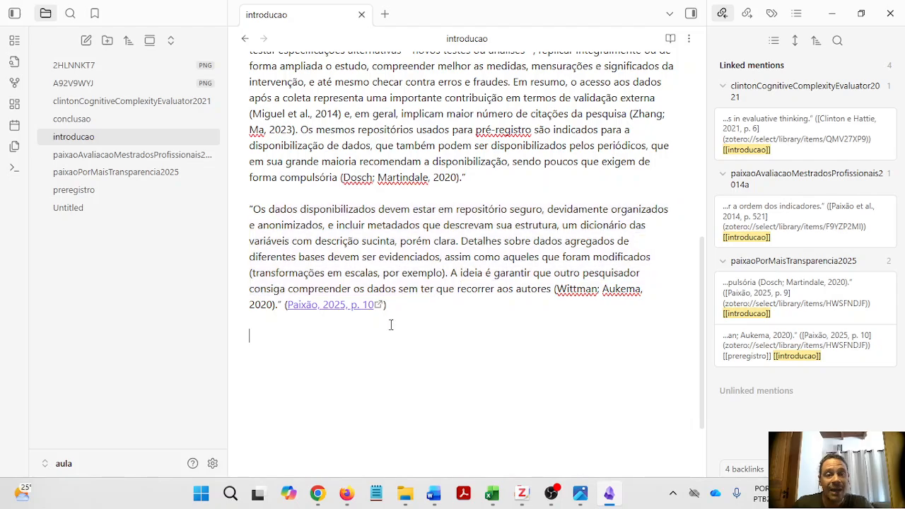
pyautogui.press('Return')
pyautogui.write('jkanskjskdfjkjnfslknsdn oaskmdoks poasksc')
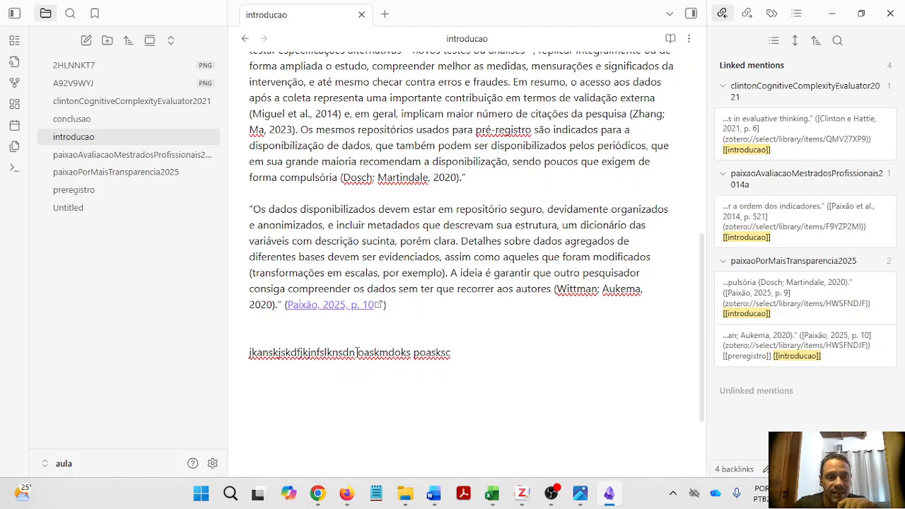
pyautogui.moveTo(452, 352); pyautogui.dragTo(349, 349)
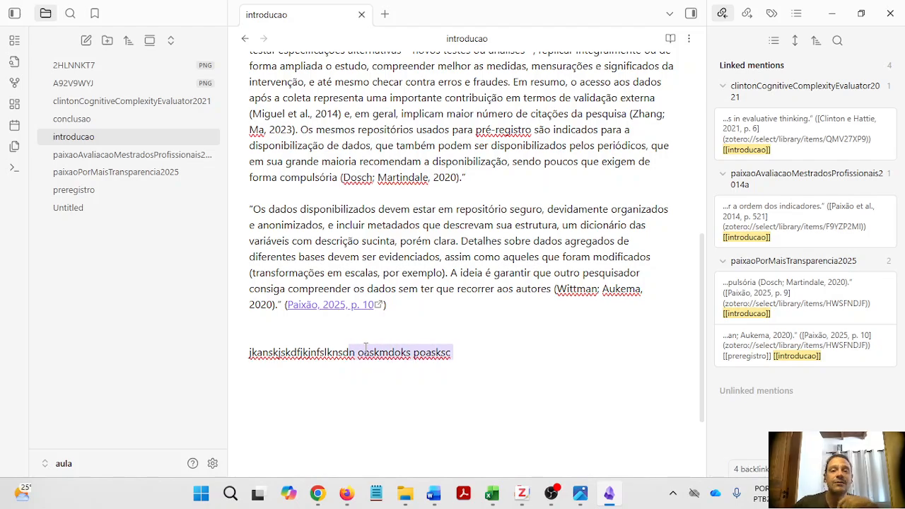
pyautogui.scroll(4, 390, 290)
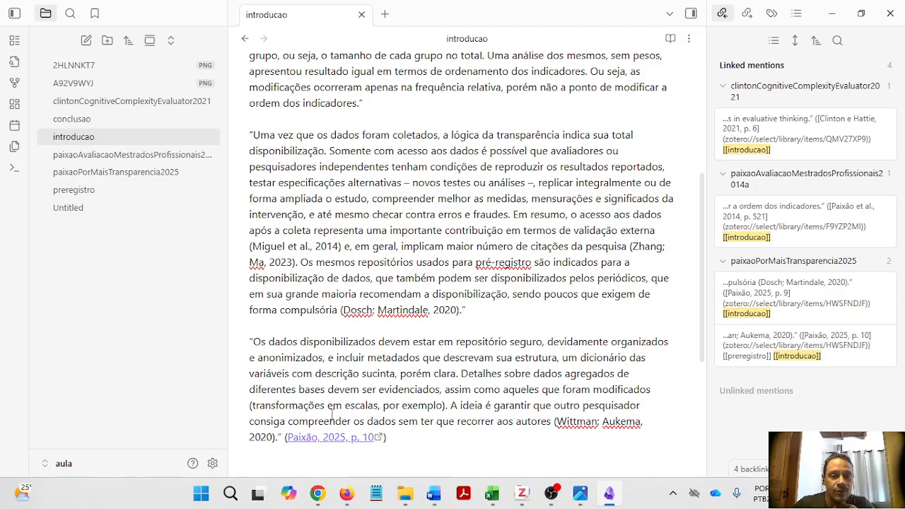
pyautogui.scroll(6, 332, 409)
pyautogui.scroll(2, 414, 85)
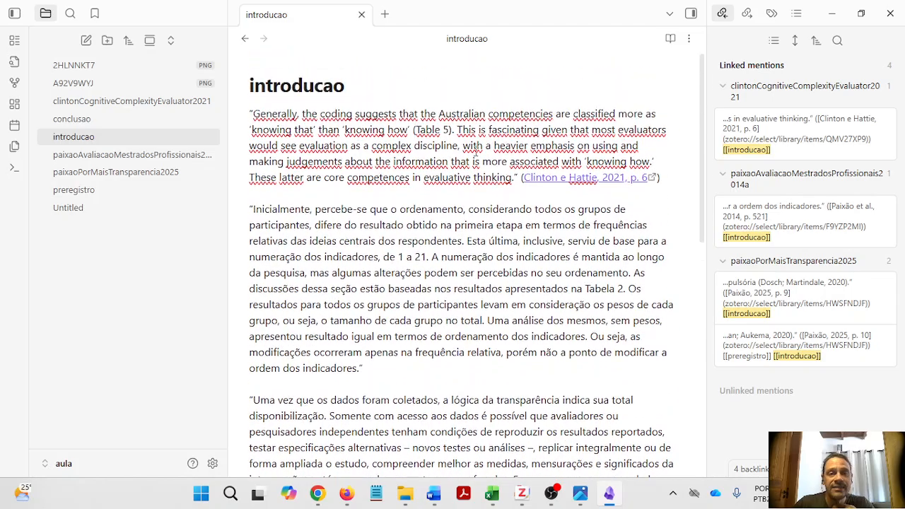
# - Review the quotations in introducao from the first one down to the placeholder line at the end of the note
pyautogui.scroll(-3, 354, 157)
pyautogui.scroll(3, 354, 157)
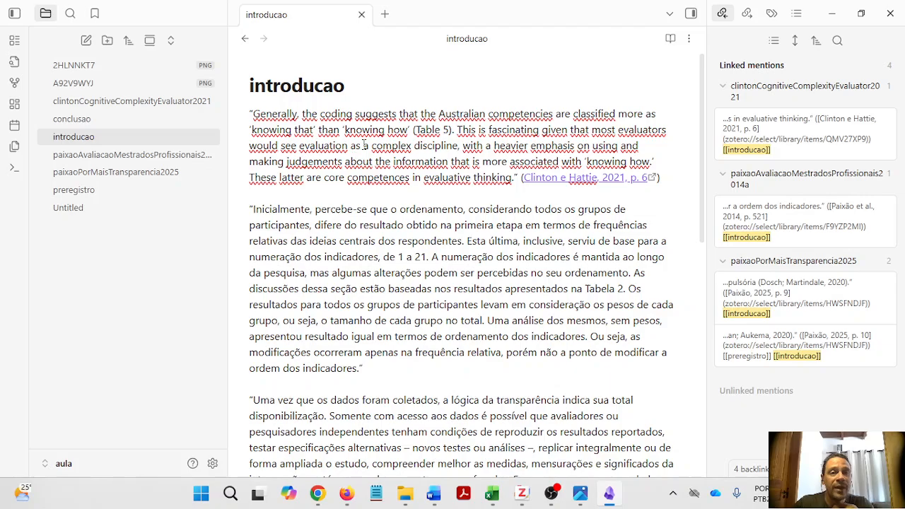
pyautogui.scroll(-3, 358, 172)
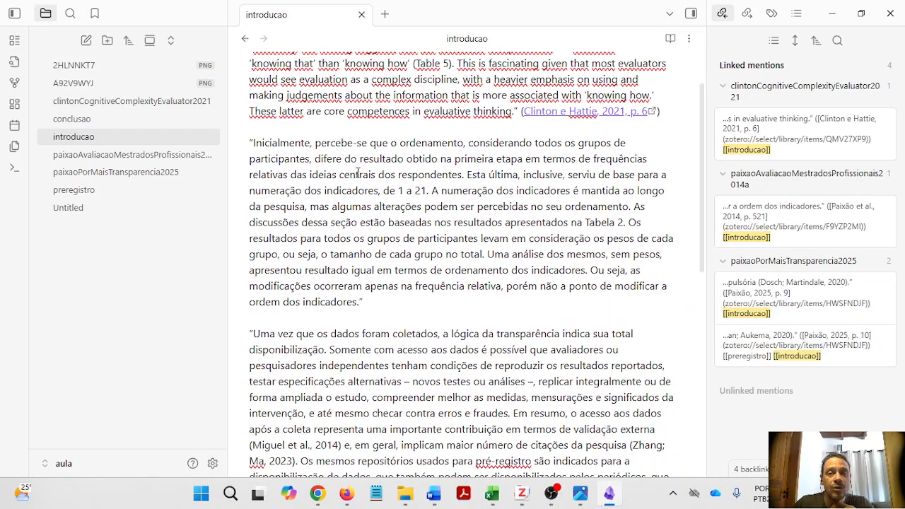
pyautogui.scroll(-9, 356, 145)
pyautogui.scroll(-1, 357, 145)
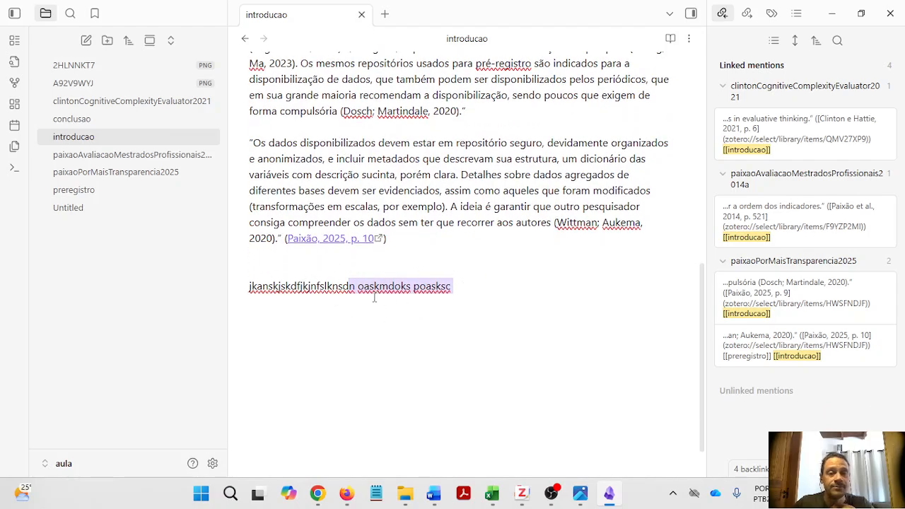
pyautogui.scroll(3, 466, 255)
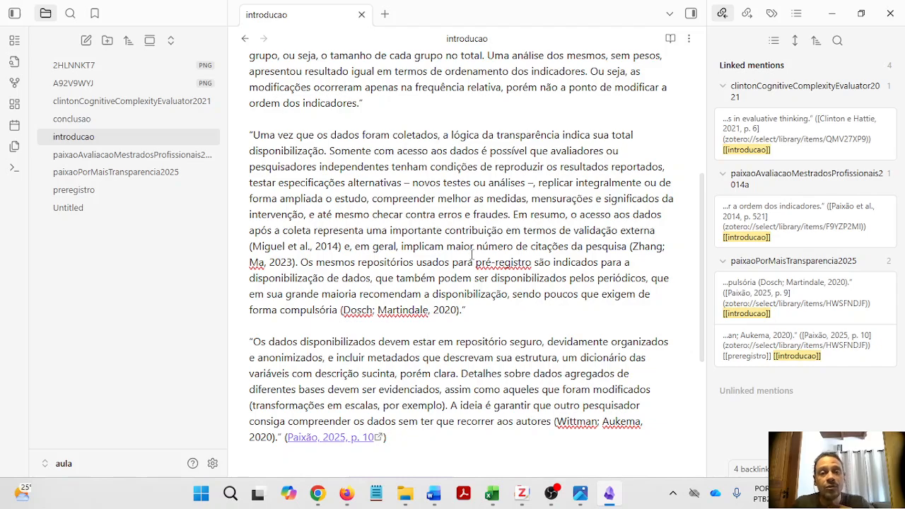
pyautogui.scroll(-4, 470, 266)
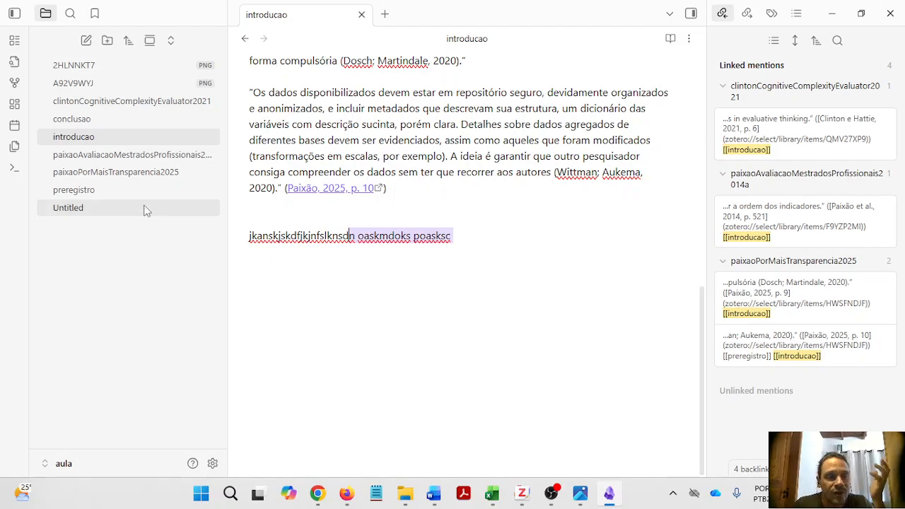
# - Examine the first quotation in preregistro and compare it with the annotations in the source note clintonCognitiveComplexityEvaluator2021
pyautogui.click(108, 190)
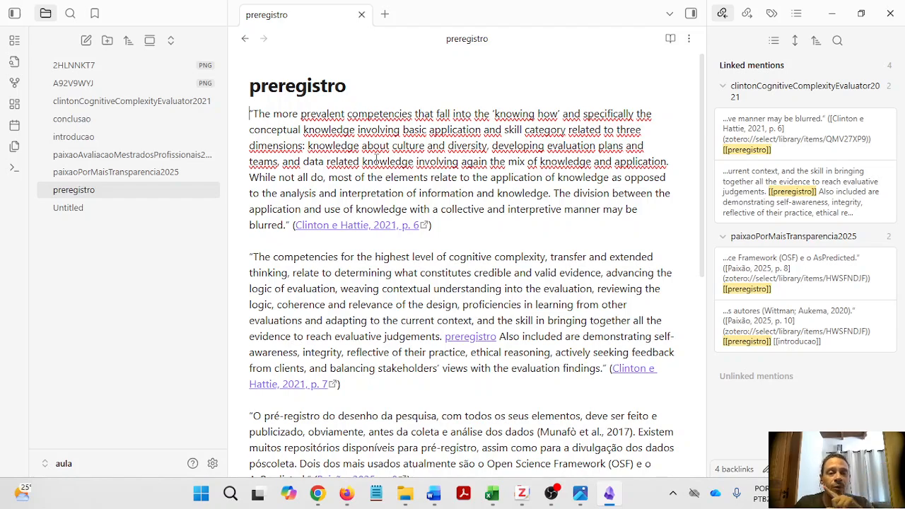
pyautogui.moveTo(281, 113); pyautogui.dragTo(488, 177)
pyautogui.click(498, 193)
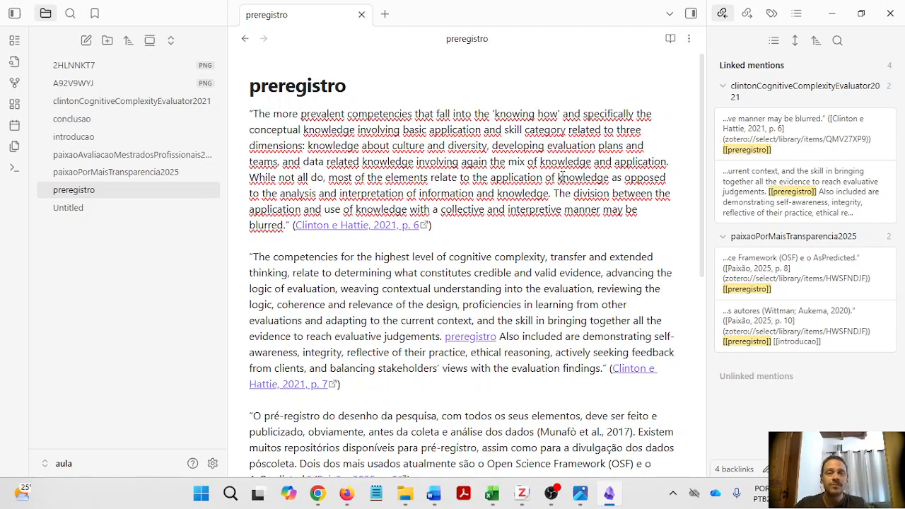
pyautogui.click(141, 101)
pyautogui.scroll(-10, 403, 212)
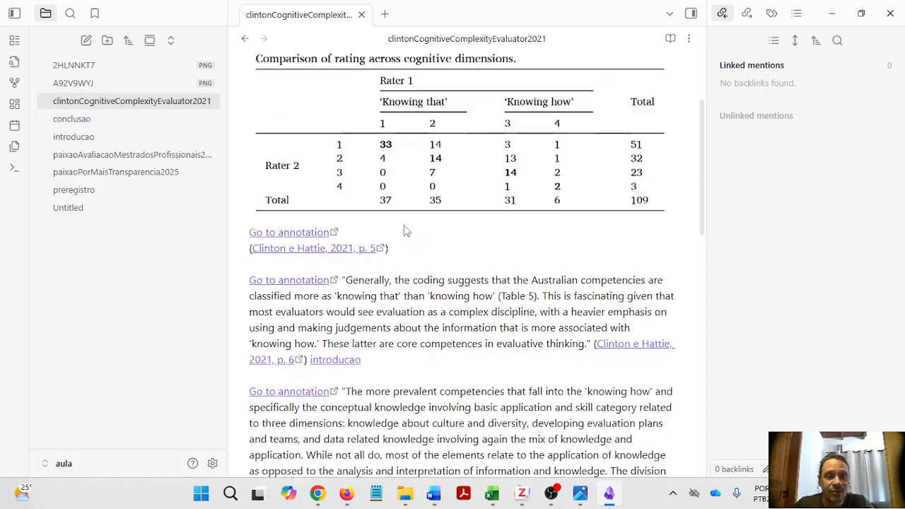
pyautogui.scroll(6, 402, 212)
pyautogui.scroll(4, 402, 212)
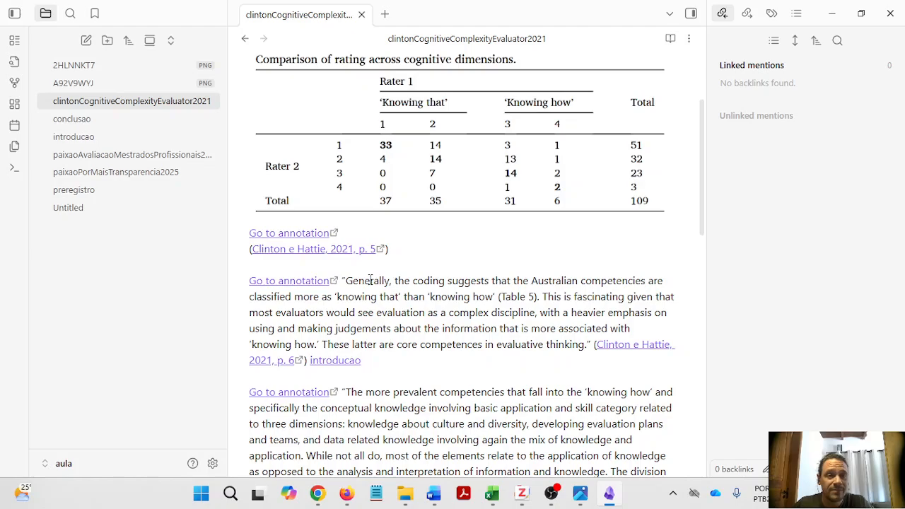
# - Write the placeholder line "jbwefjb weoifjwelfk poejrfpwke pmweflkjwe" below the last quotation in the conclusao note
pyautogui.click(71, 119)
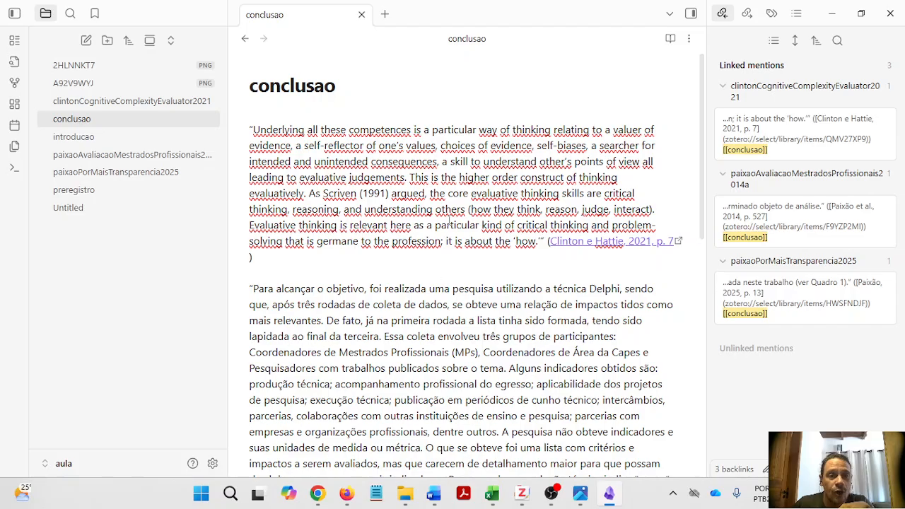
pyautogui.scroll(-8, 453, 212)
pyautogui.scroll(8, 456, 170)
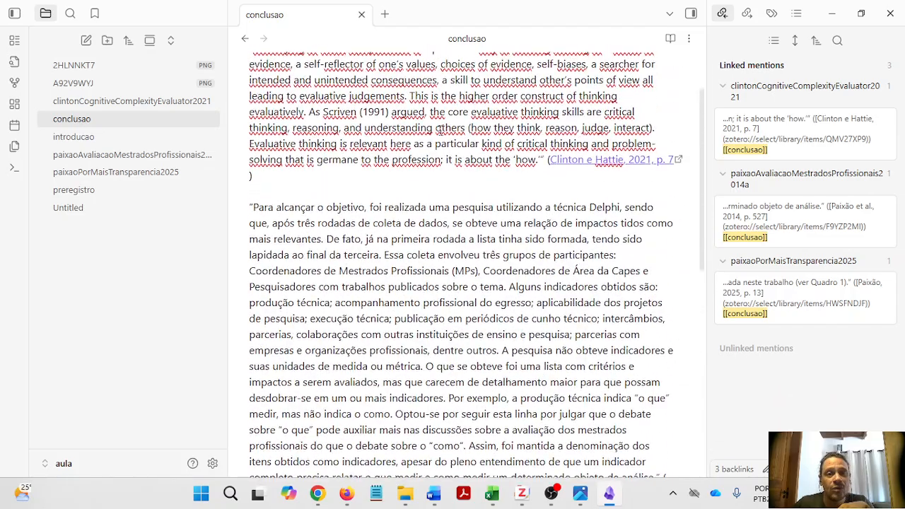
pyautogui.scroll(-4, 453, 156)
pyautogui.scroll(-3, 452, 156)
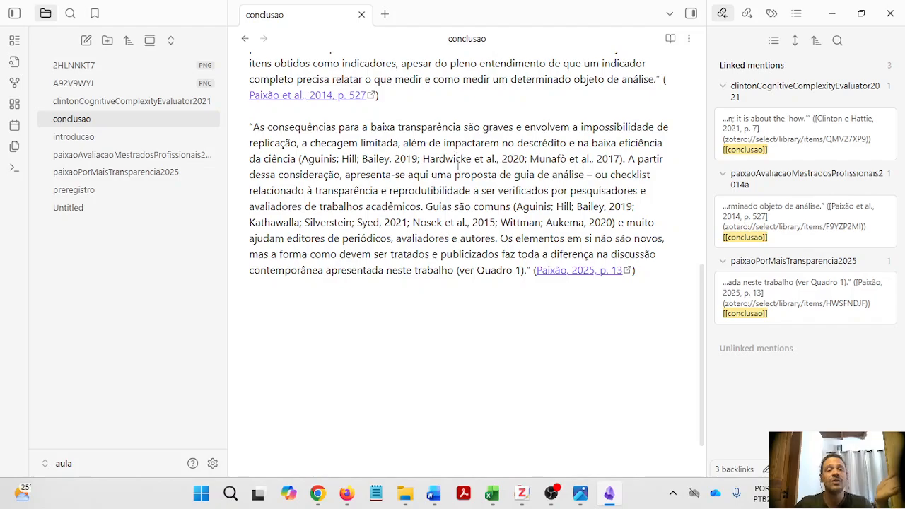
pyautogui.click(318, 303)
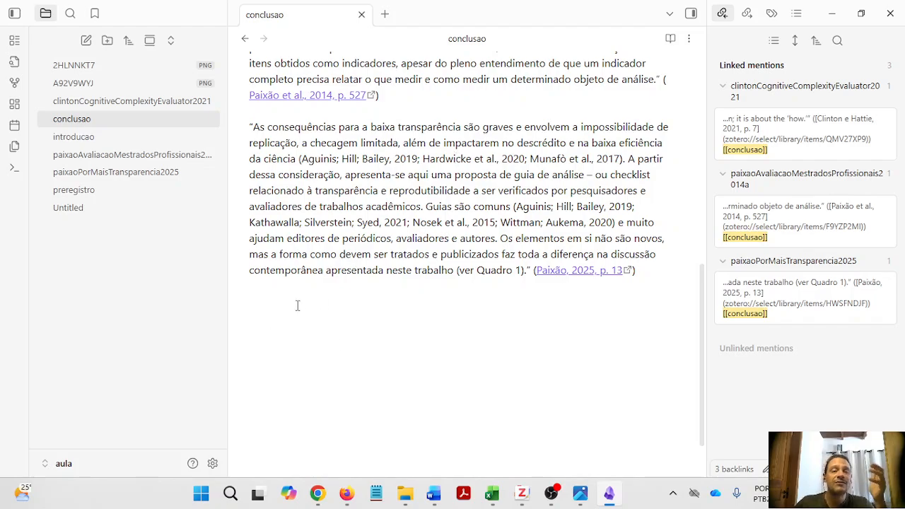
pyautogui.write('jbwefib weoifjwelfk')
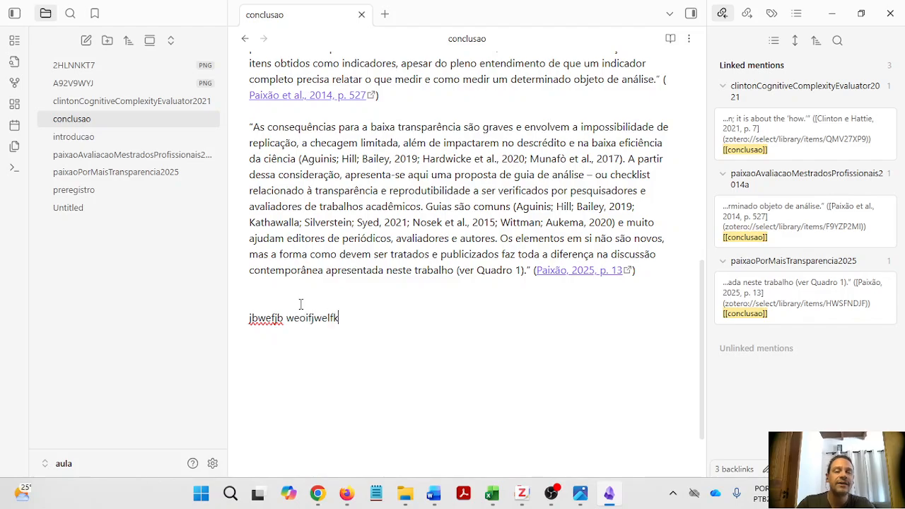
pyautogui.write(' poejrfpwke pmweflkjwe')
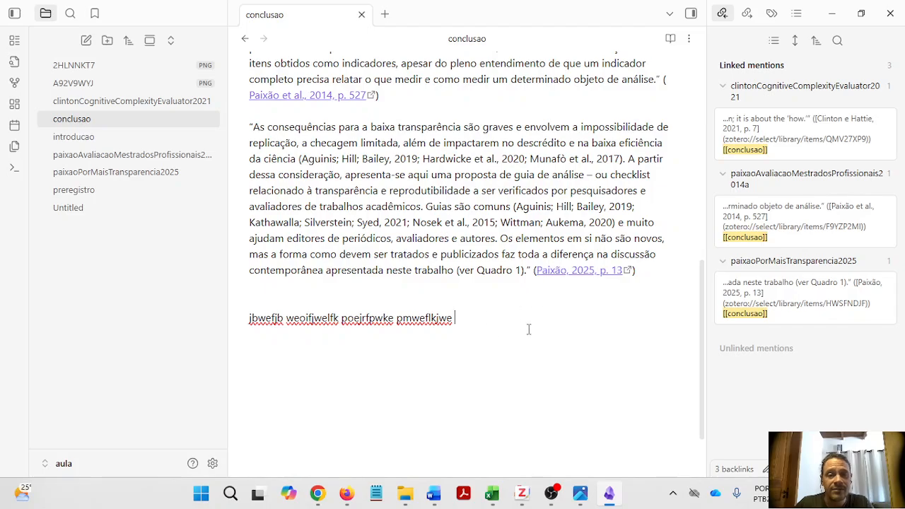
# - Review the quotations in conclusao above the placeholder line, from the beginning of the note to its end
pyautogui.scroll(3, 473, 293)
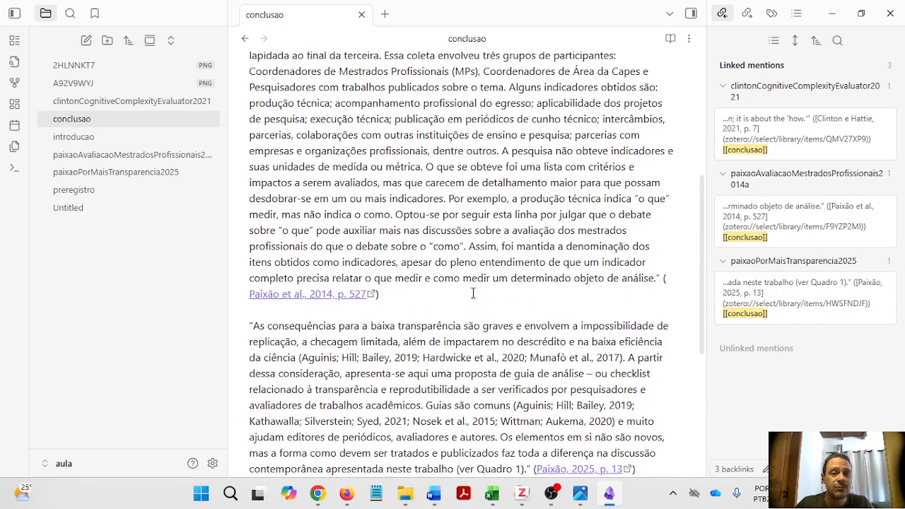
pyautogui.scroll(-1, 592, 417)
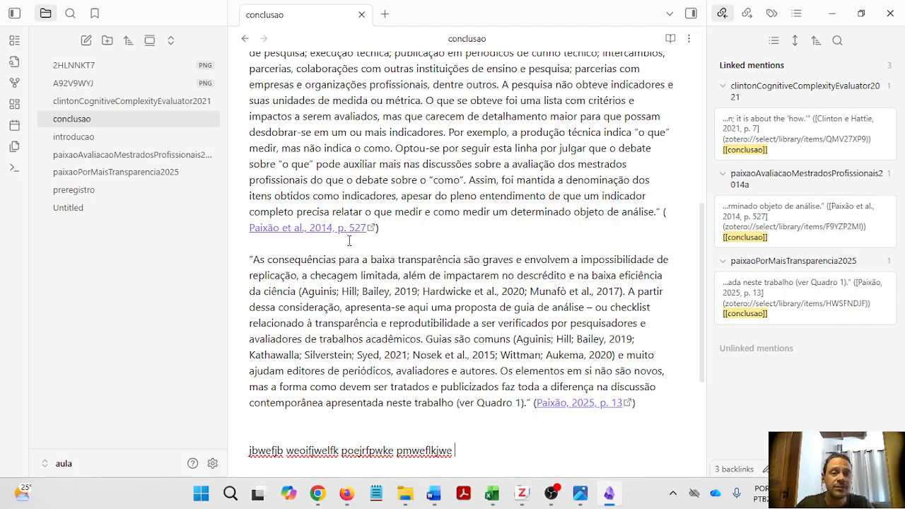
pyautogui.scroll(5, 352, 240)
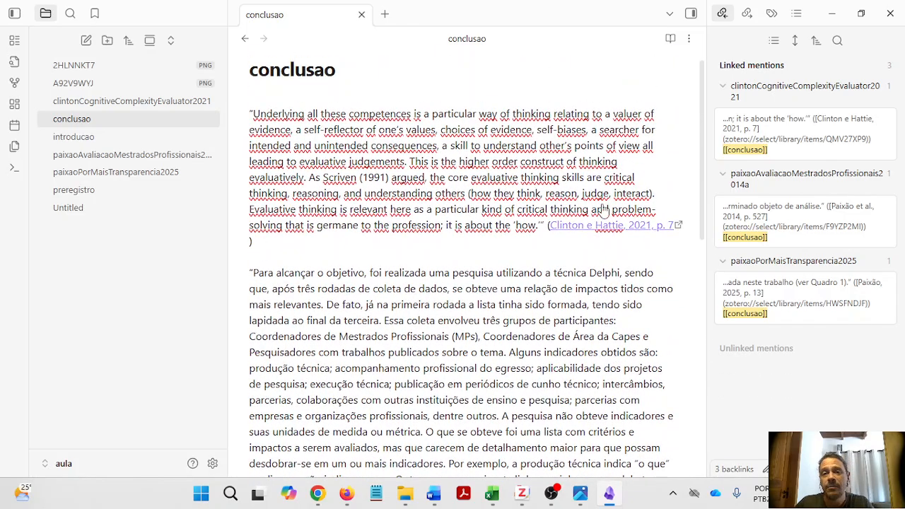
pyautogui.scroll(-1, 525, 295)
pyautogui.scroll(-5, 525, 295)
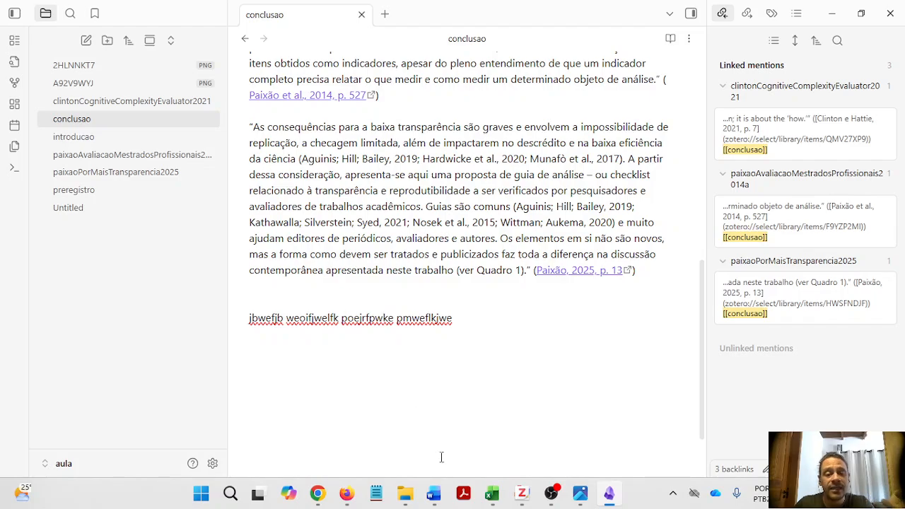
# - Switch to Exemplos.docx in Word and turn off Grammarly's suggestions in Microsoft Word for 1 hour
pyautogui.click(433, 492)
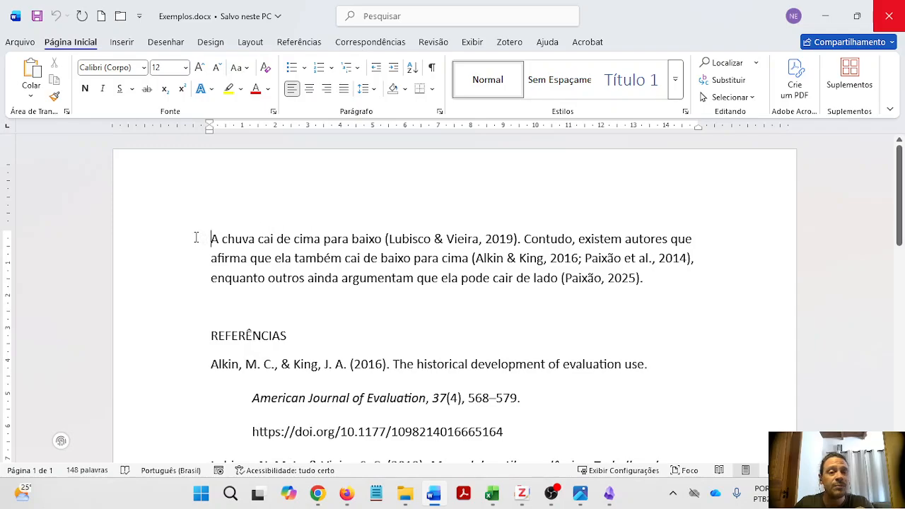
pyautogui.moveTo(166, 242); pyautogui.dragTo(177, 302)
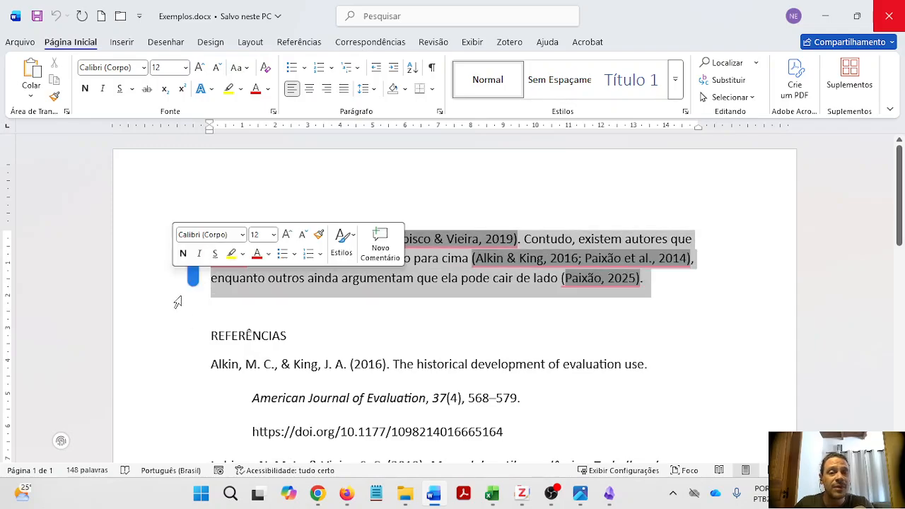
pyautogui.click(402, 332)
pyautogui.click(854, 451)
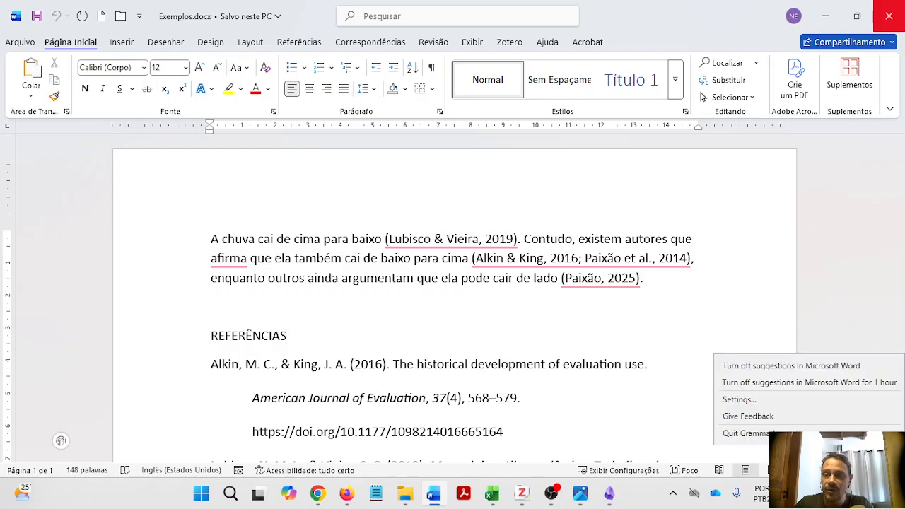
pyautogui.click(854, 387)
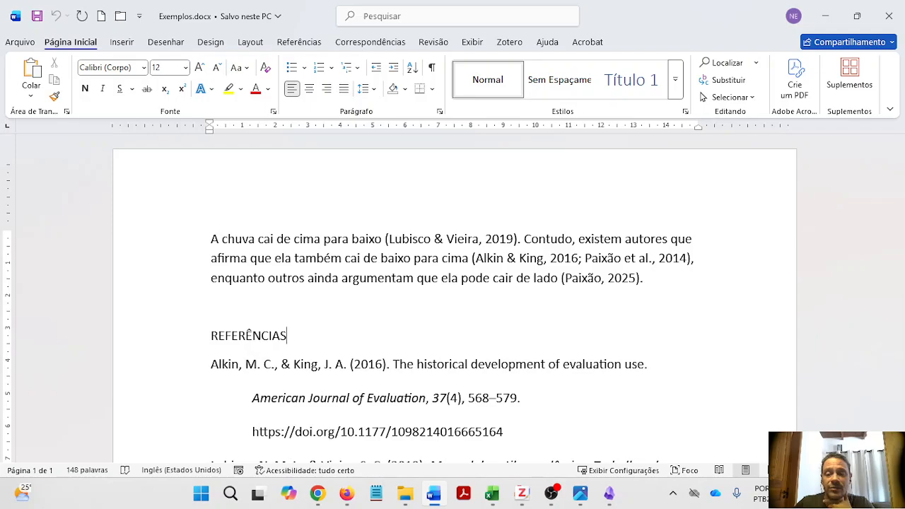
# - Examine the claims and their in-text citations in the opening paragraph of Exemplos.docx, highlighting passages such as "pode cair de lado"
pyautogui.keyDown('ctrl'); pyautogui.scroll(3, 781, 407); pyautogui.keyUp('ctrl')
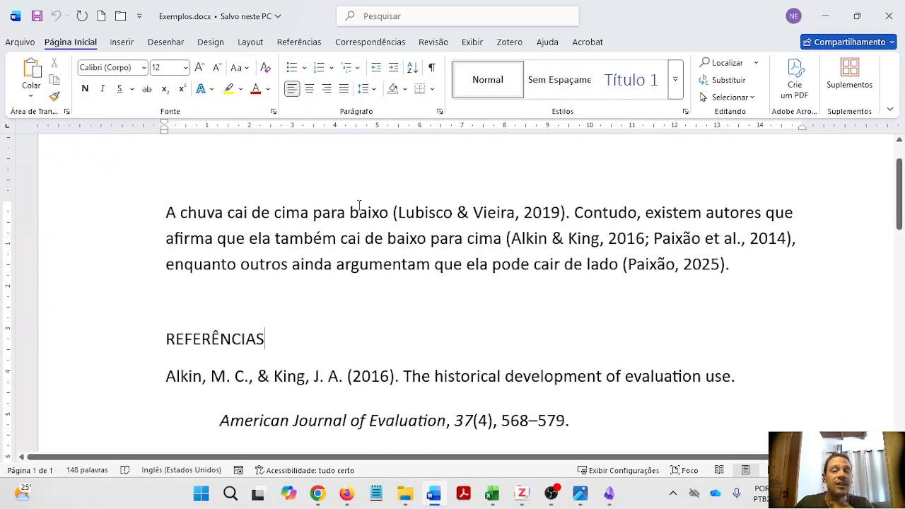
pyautogui.moveTo(351, 211); pyautogui.dragTo(525, 235)
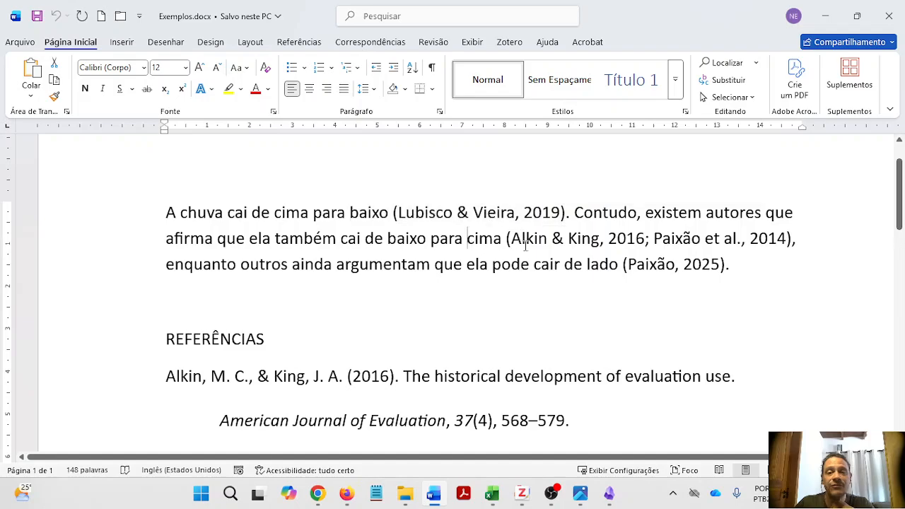
pyautogui.moveTo(468, 238); pyautogui.dragTo(789, 238)
pyautogui.moveTo(493, 264); pyautogui.dragTo(618, 272)
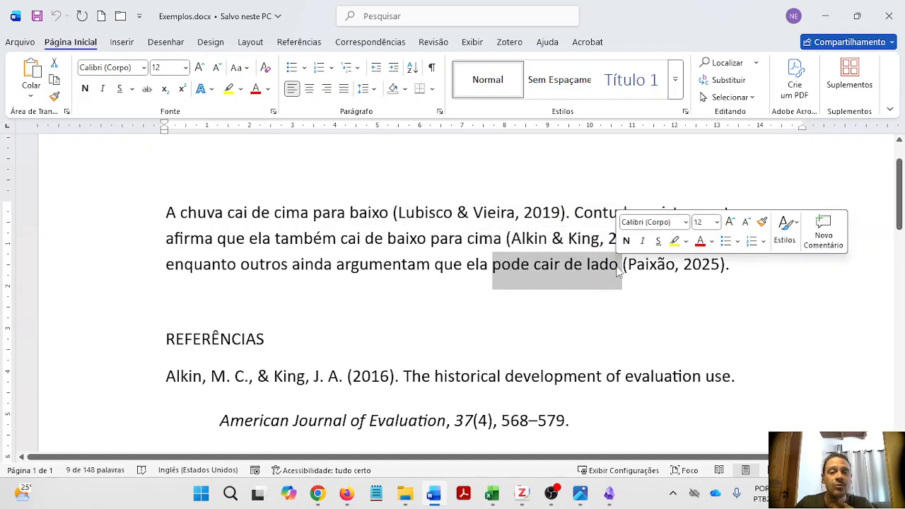
pyautogui.click(360, 264)
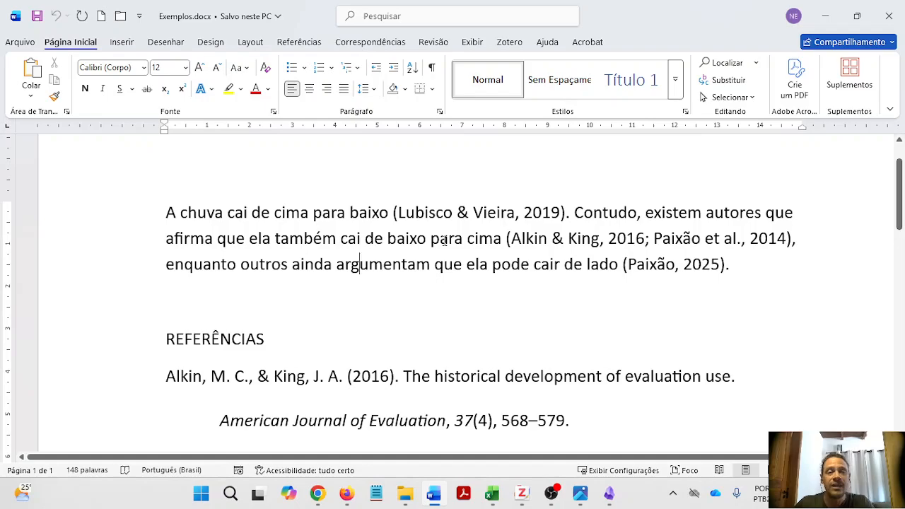
# - Return to Obsidian and look through the three source notes, from clintonCognitiveComplexityEvaluator2021 to paixaoPorMaisTransparencia2025
pyautogui.hotkey('alt', 'Tab')
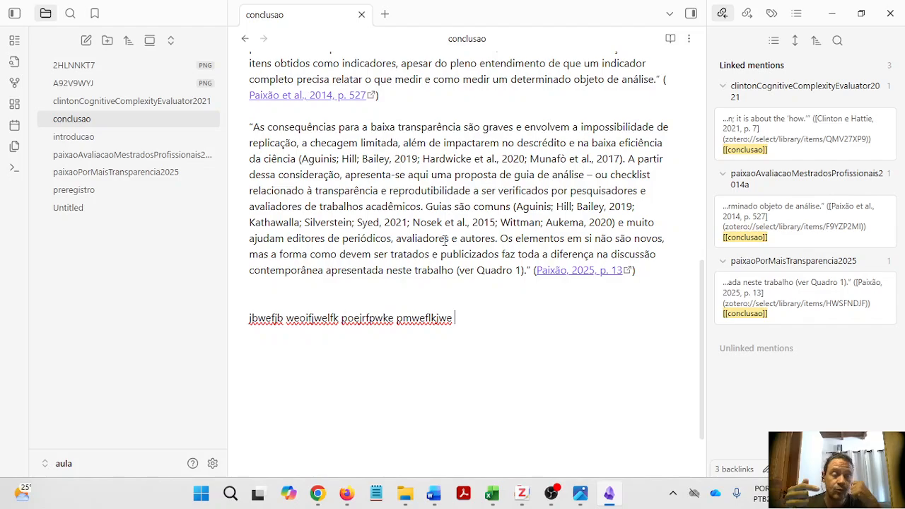
pyautogui.click(117, 100)
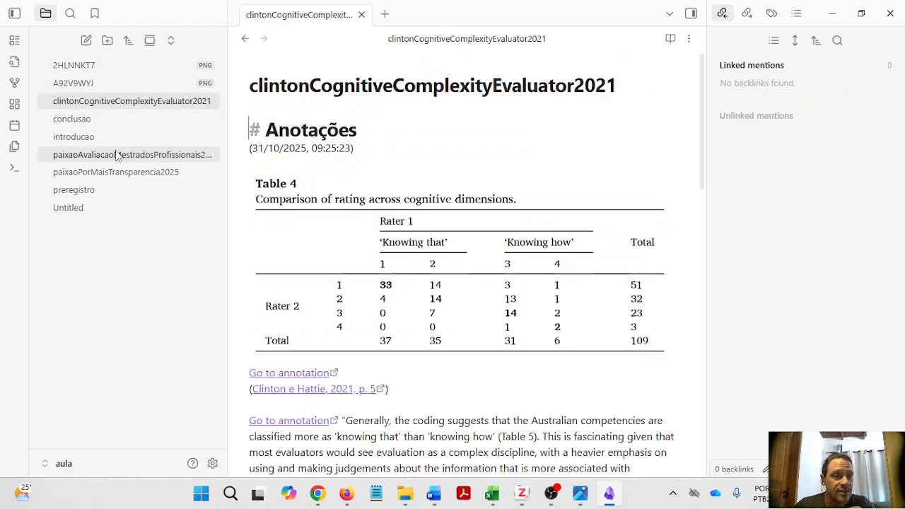
pyautogui.click(118, 154)
pyautogui.click(112, 175)
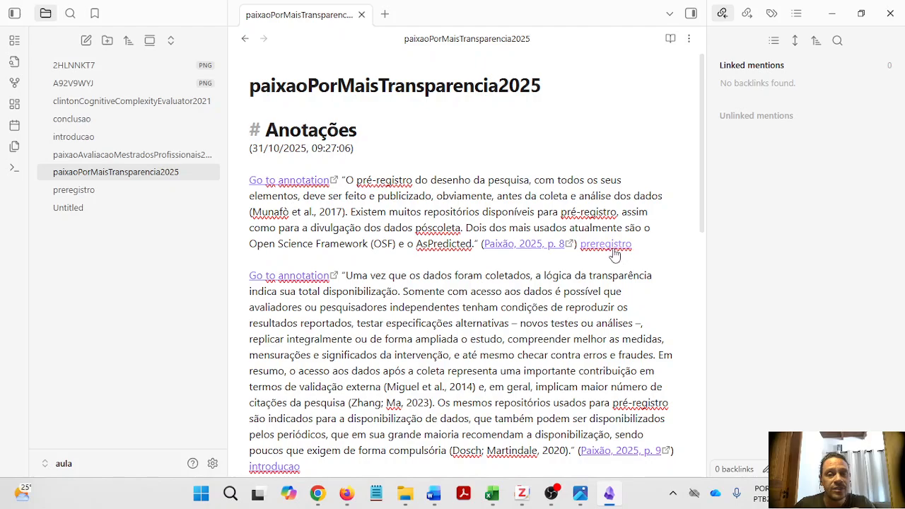
# - Inspect the raw preregistro link after the page 8 quotation in paixaoPorMaisTransparencia2025 by moving the cursor back and forth through it
pyautogui.click(656, 247)
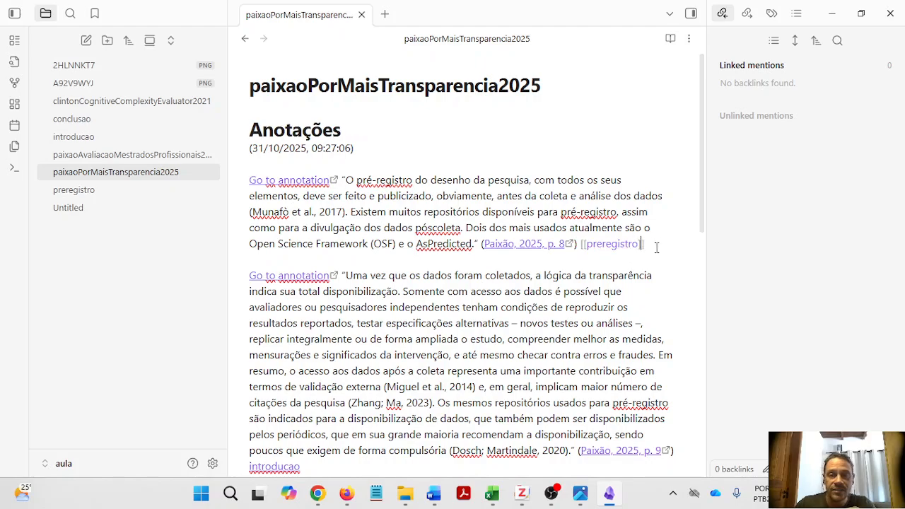
pyautogui.press('Left')
pyautogui.press('Left')
pyautogui.press('Left')
pyautogui.press('Left')
pyautogui.press('Left')
pyautogui.press('Left')
pyautogui.press('Left')
pyautogui.press('Left')
pyautogui.press('Left')
pyautogui.press('Left')
pyautogui.press('Left')
pyautogui.press('Left')
pyautogui.press('Right')
pyautogui.press('Right')
pyautogui.press('Right')
pyautogui.press('Right')
pyautogui.press('Right')
pyautogui.press('Right')
pyautogui.press('Right')
pyautogui.press('Right')
pyautogui.press('Right')
pyautogui.press('Right')
pyautogui.press('Right')
pyautogui.press('Right')
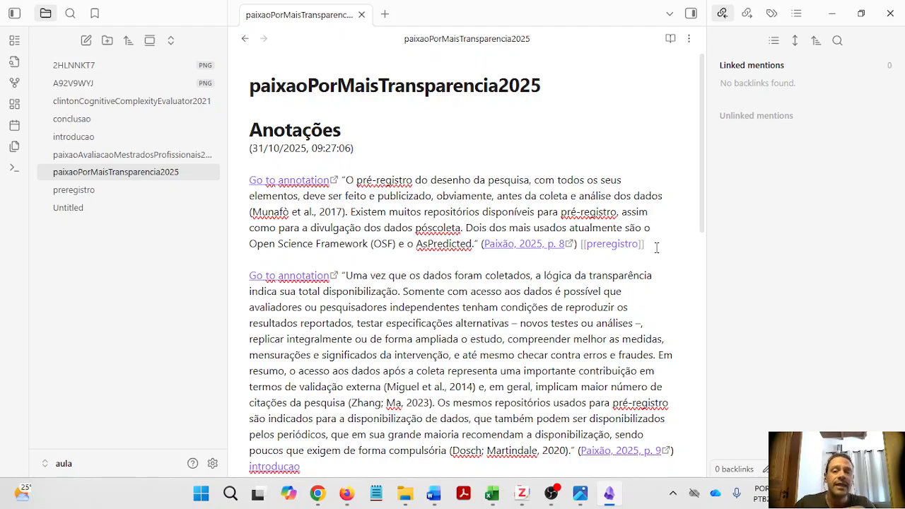
# - Look over the whole conclusao note down to its placeholder line, and return to its beginning
pyautogui.click(118, 118)
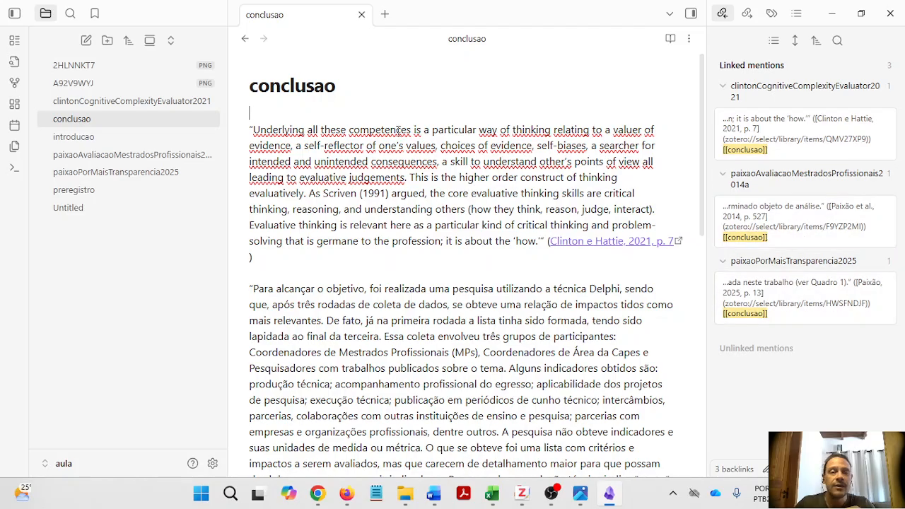
pyautogui.scroll(-10, 385, 212)
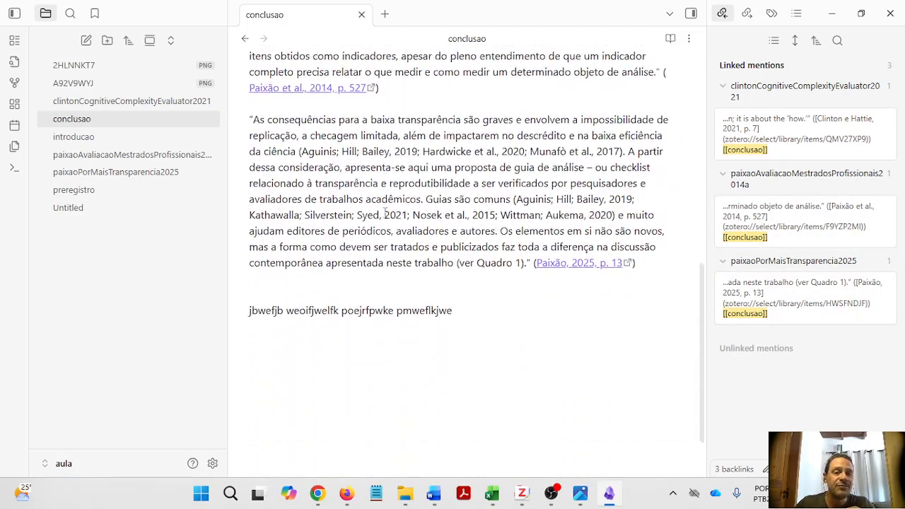
pyautogui.hotkey('ctrl', 'Home')
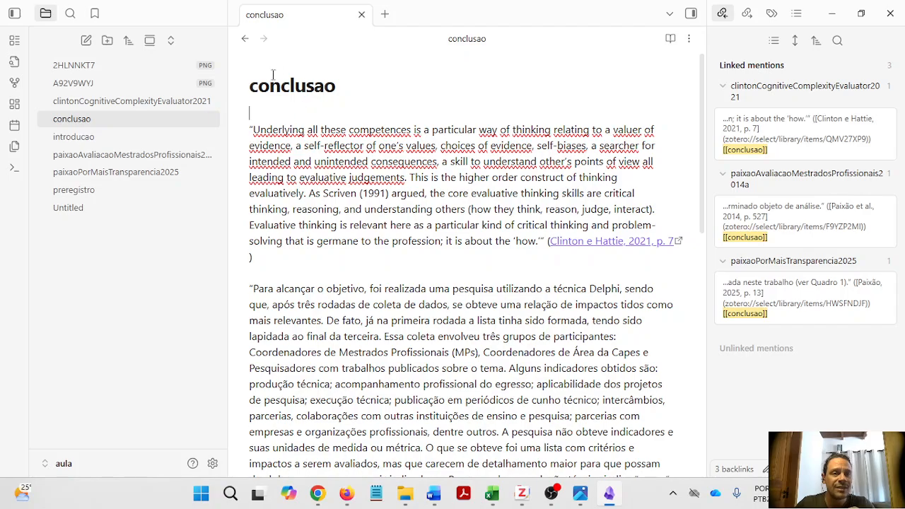
# - Look at the end of the conclusao note, and display the annotations note of "Cognitive complexity of evaluator competencies" in Zotero
pyautogui.scroll(-10, 282, 75)
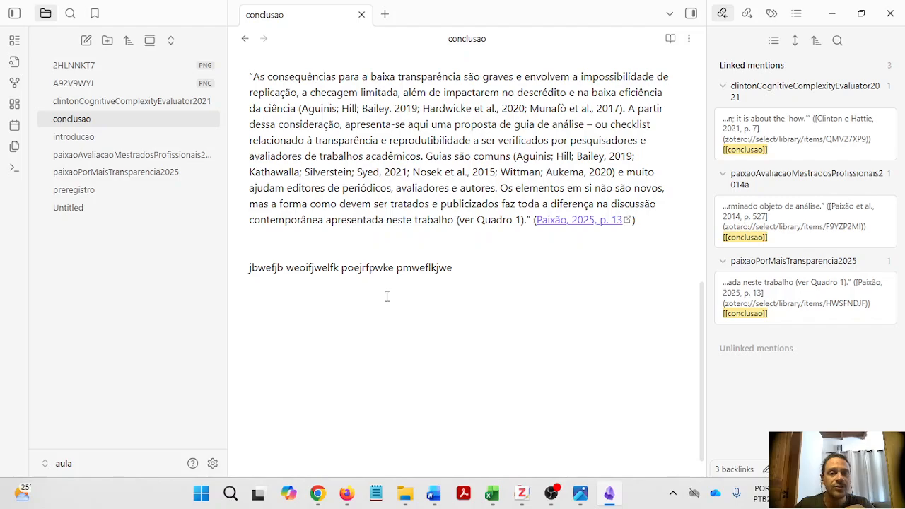
pyautogui.click(522, 493)
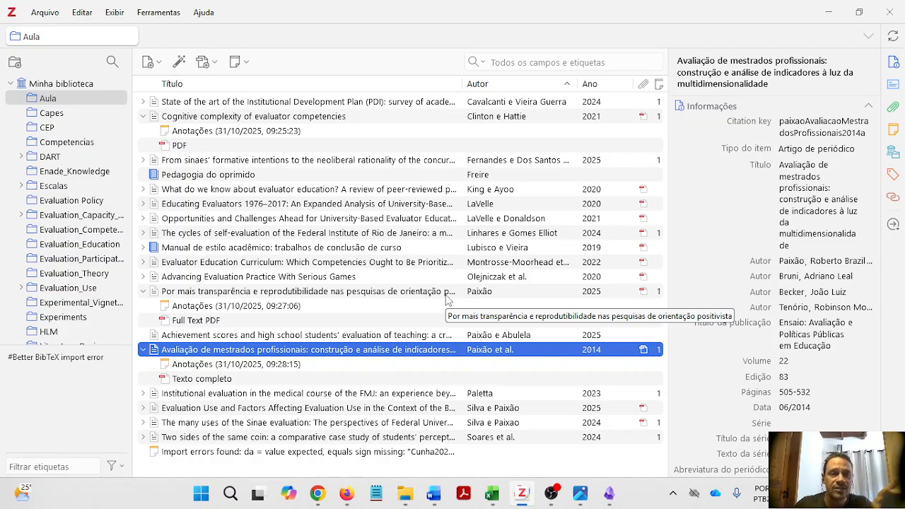
pyautogui.click(213, 133)
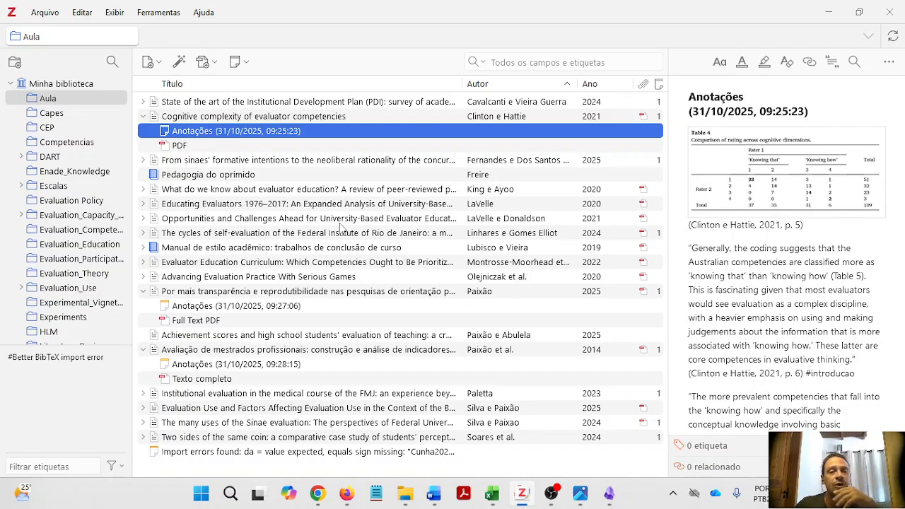
# - Return to Obsidian and look over the opening quotations of the conclusao note, from Clinton e Hattie to the Delphi passage
pyautogui.click(609, 494)
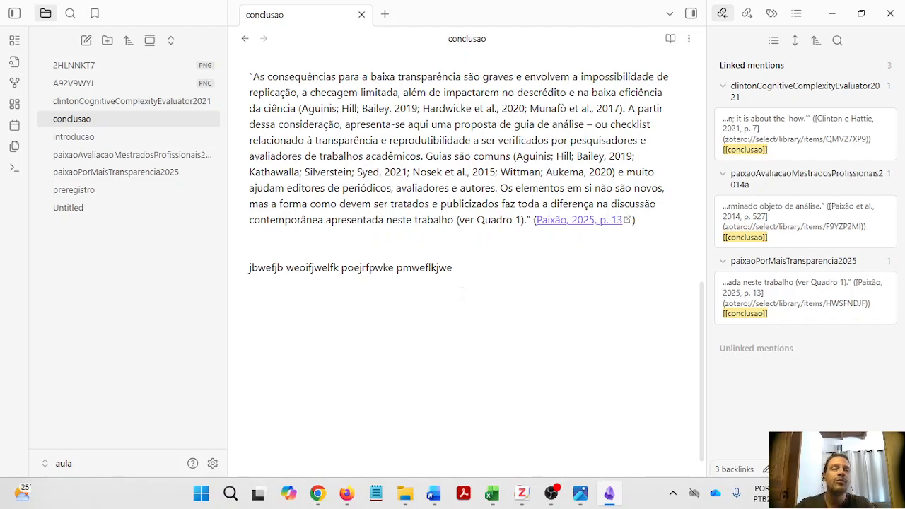
pyautogui.scroll(10, 427, 278)
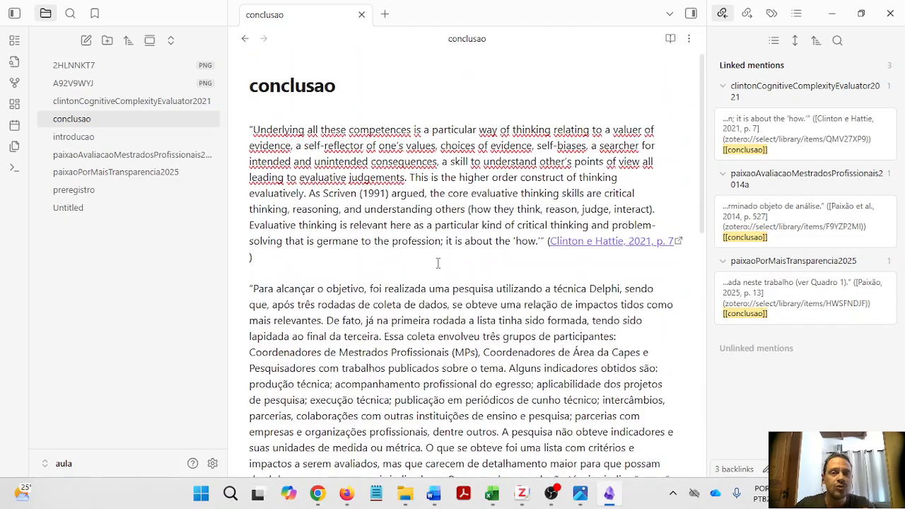
pyautogui.scroll(-5, 343, 215)
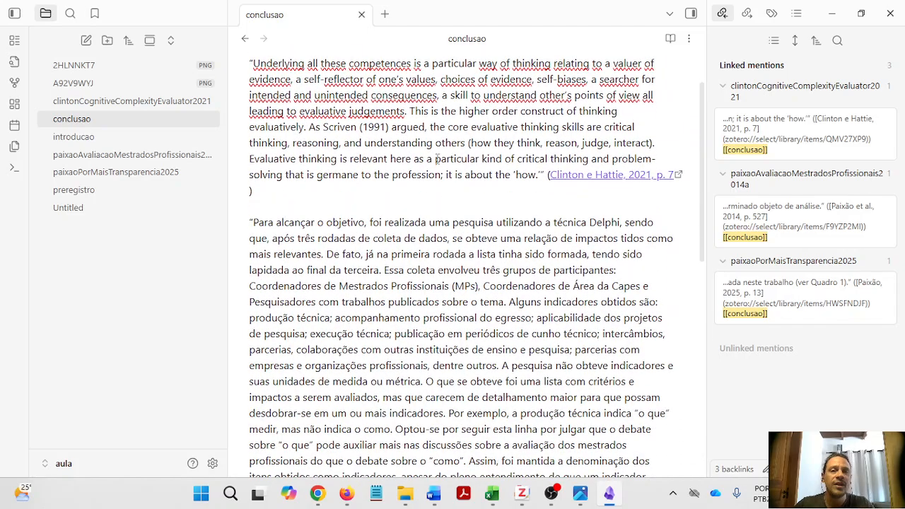
# - Select most of the placeholder line after the last quotation in the conclusao note, and switch to Exemplos.docx in Word
pyautogui.scroll(-3, 393, 319)
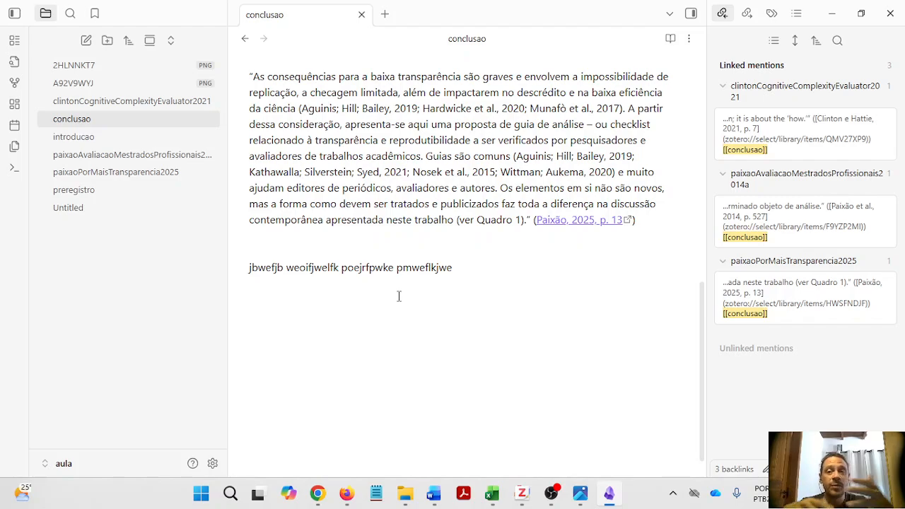
pyautogui.moveTo(470, 267); pyautogui.dragTo(256, 271)
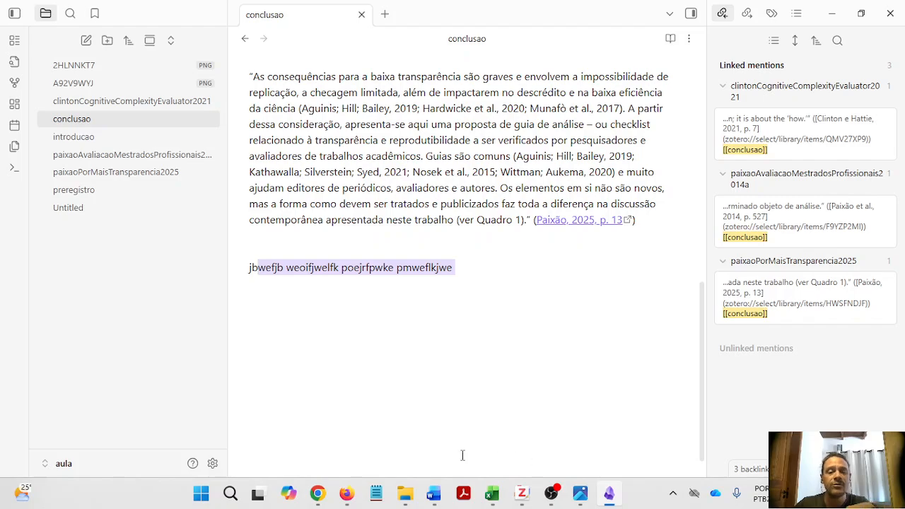
pyautogui.click(433, 493)
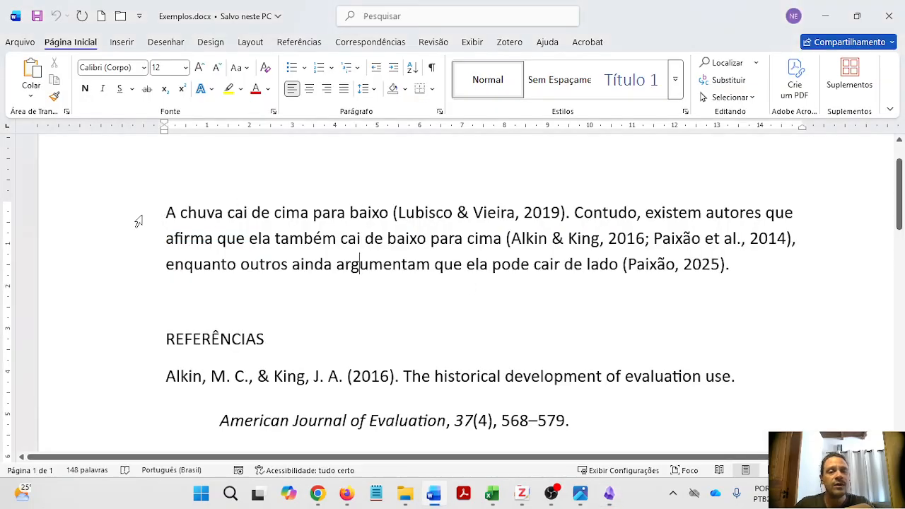